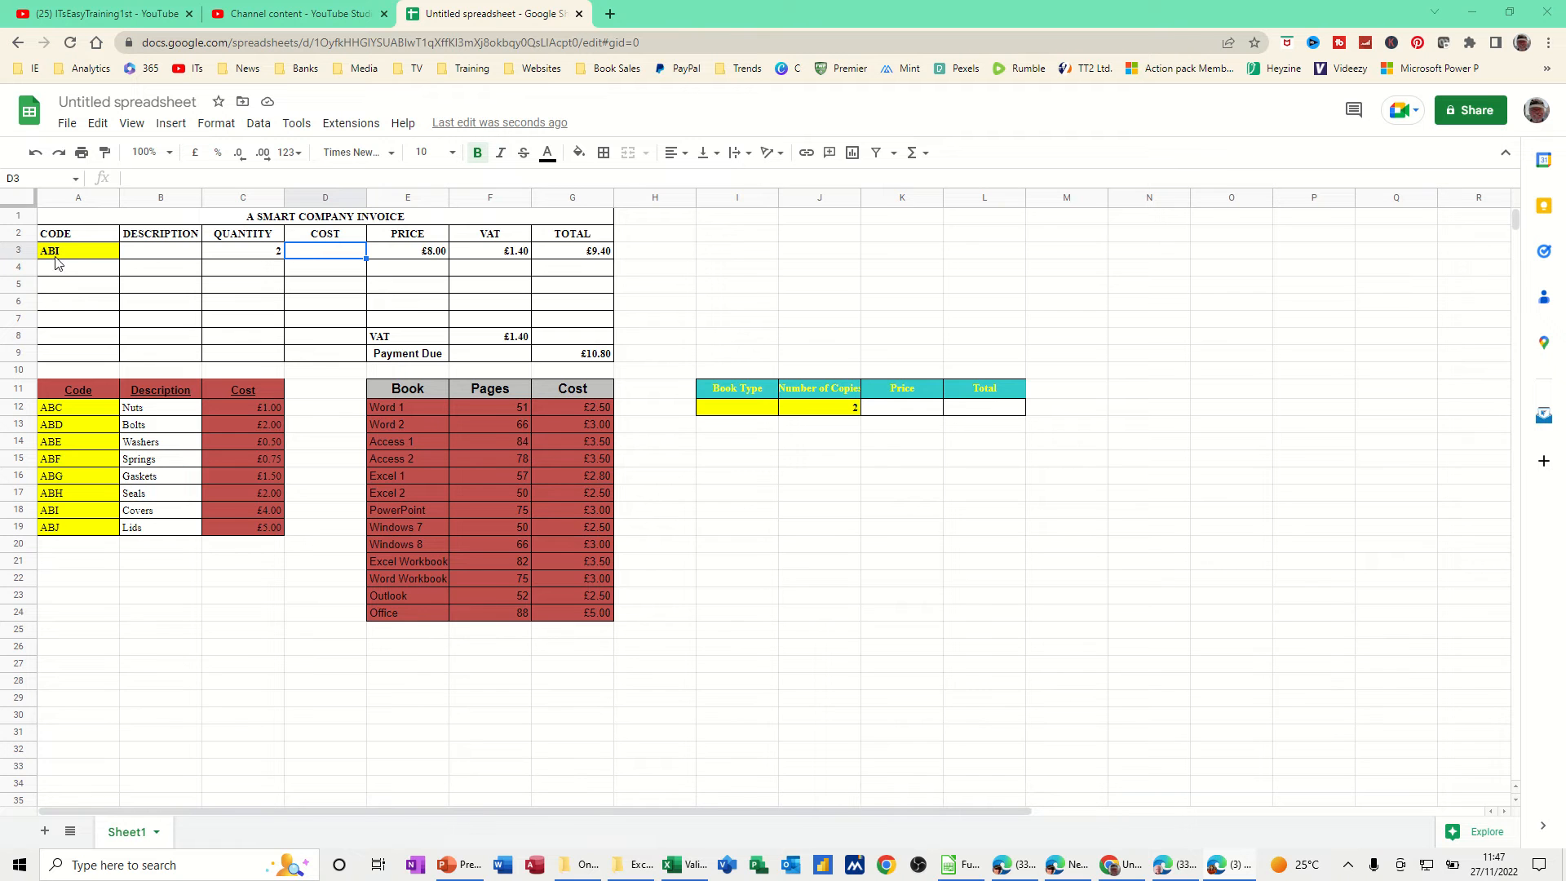
# Step: Add a drop-down list to code cell A3 using data validation from range A12:A19, and choose ABE from it
pyautogui.click(75, 250)
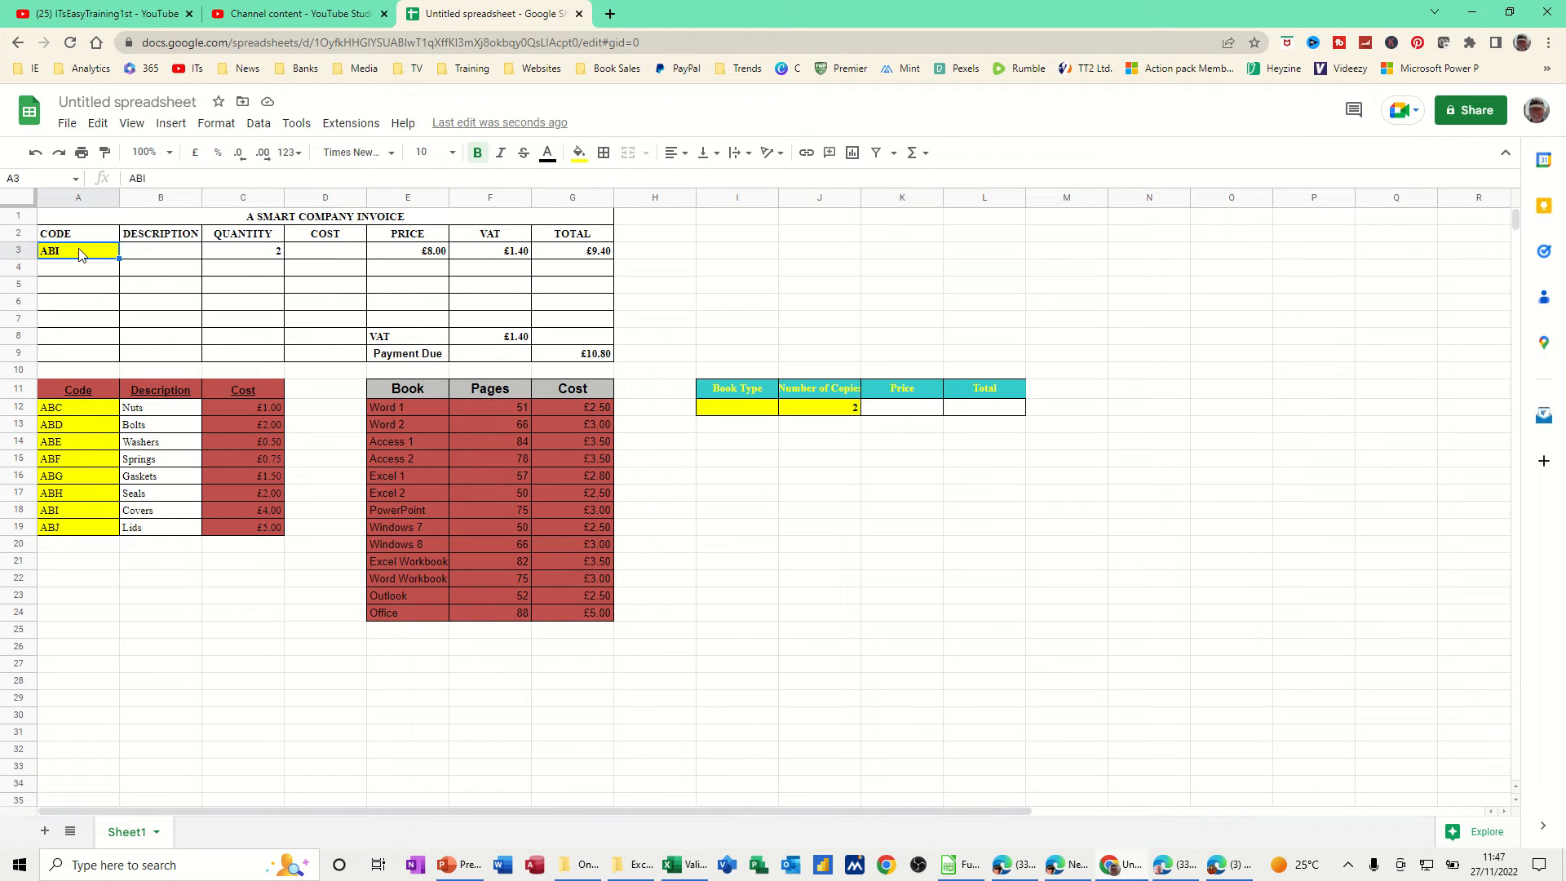
pyautogui.click(259, 124)
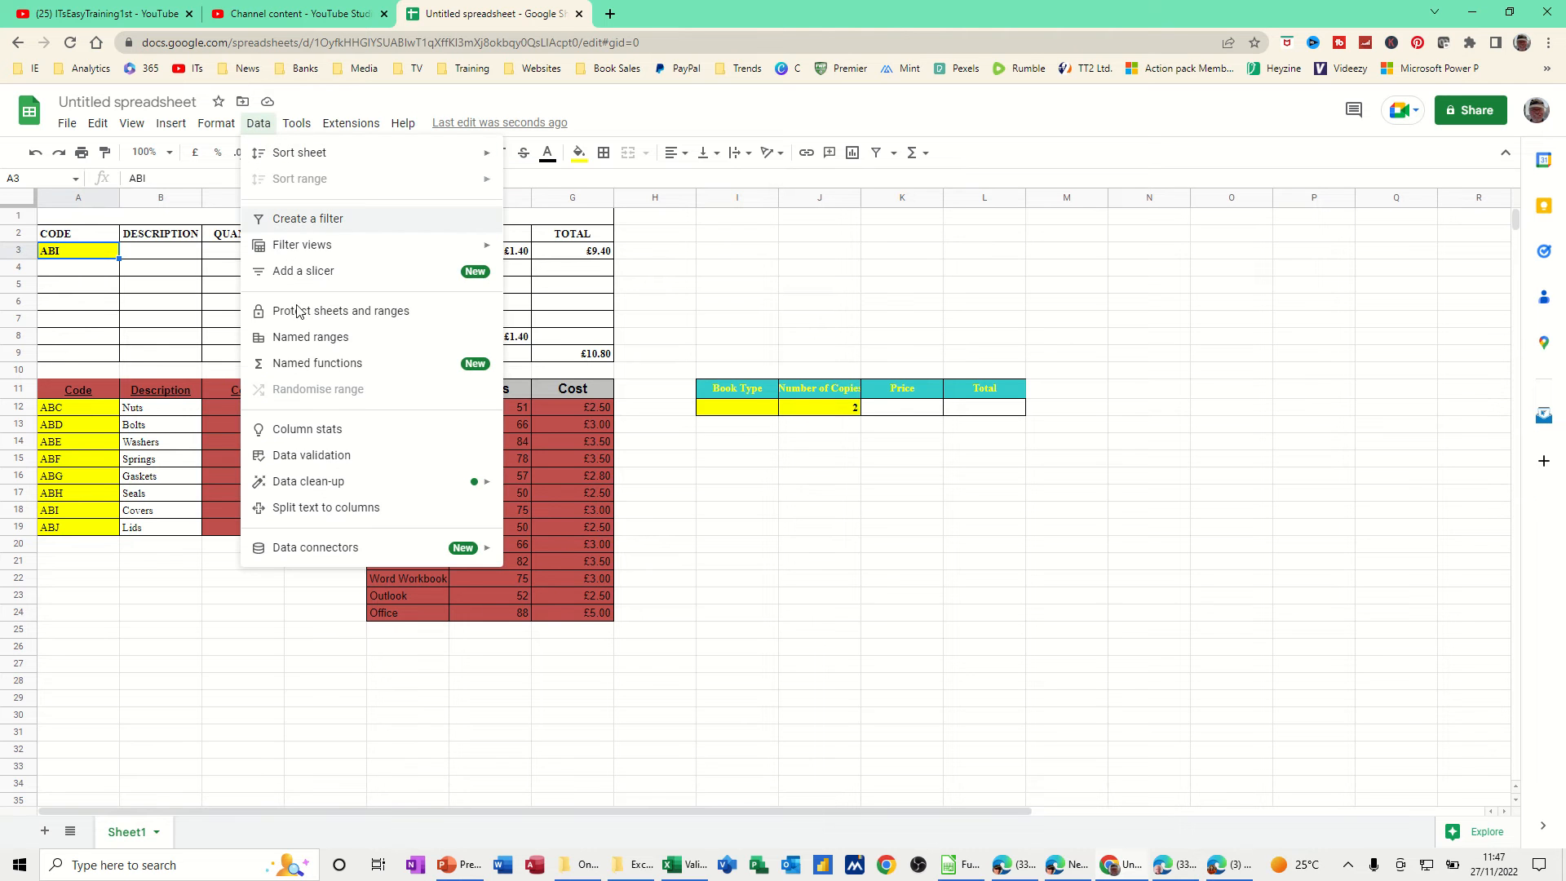
pyautogui.click(330, 461)
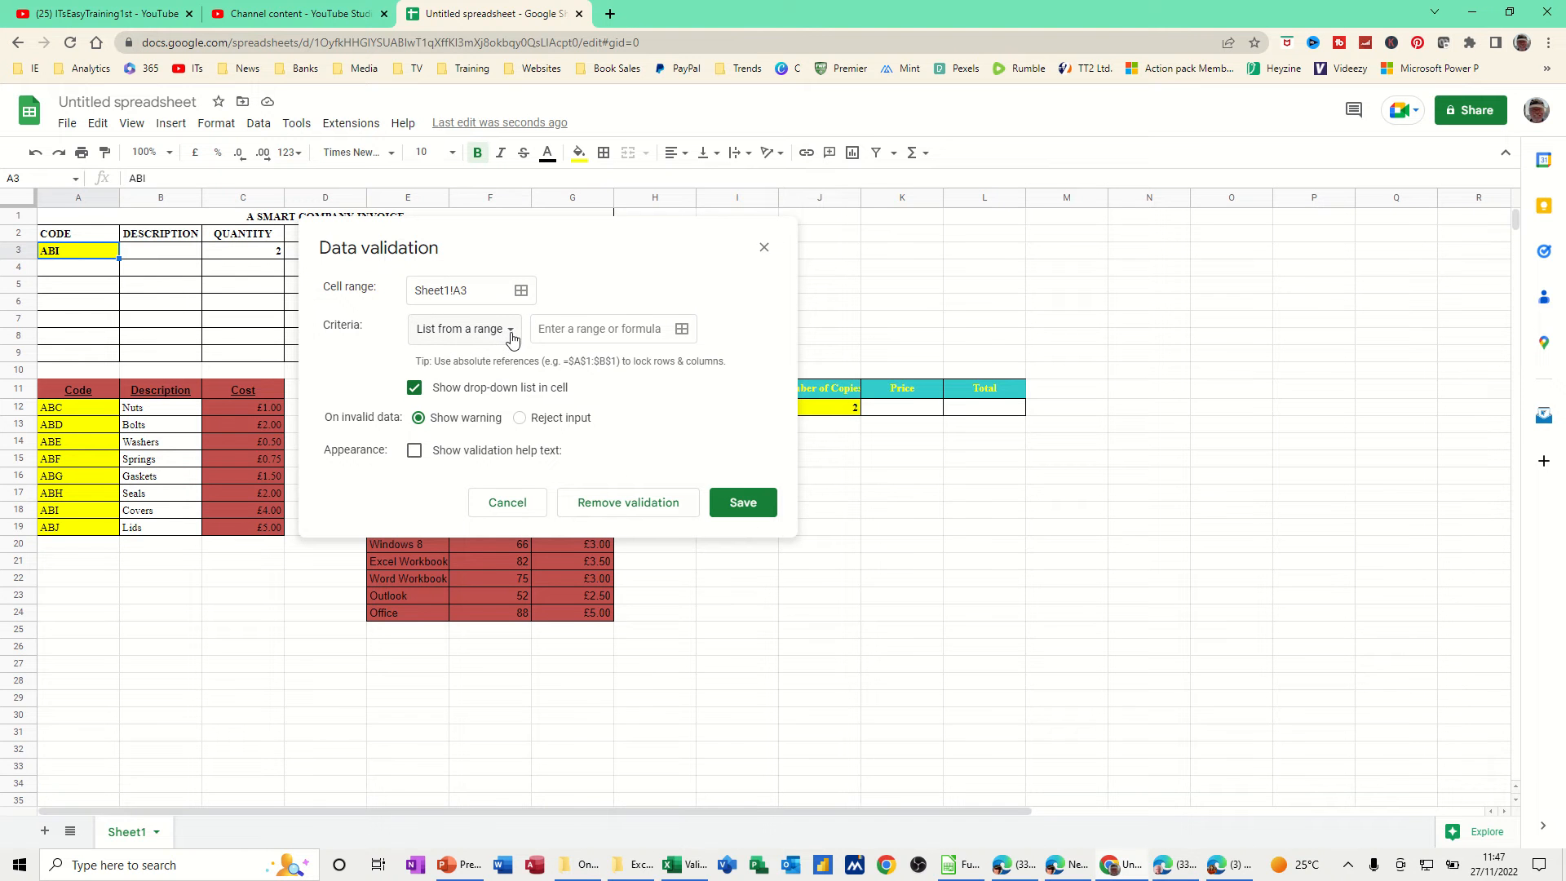
pyautogui.click(512, 335)
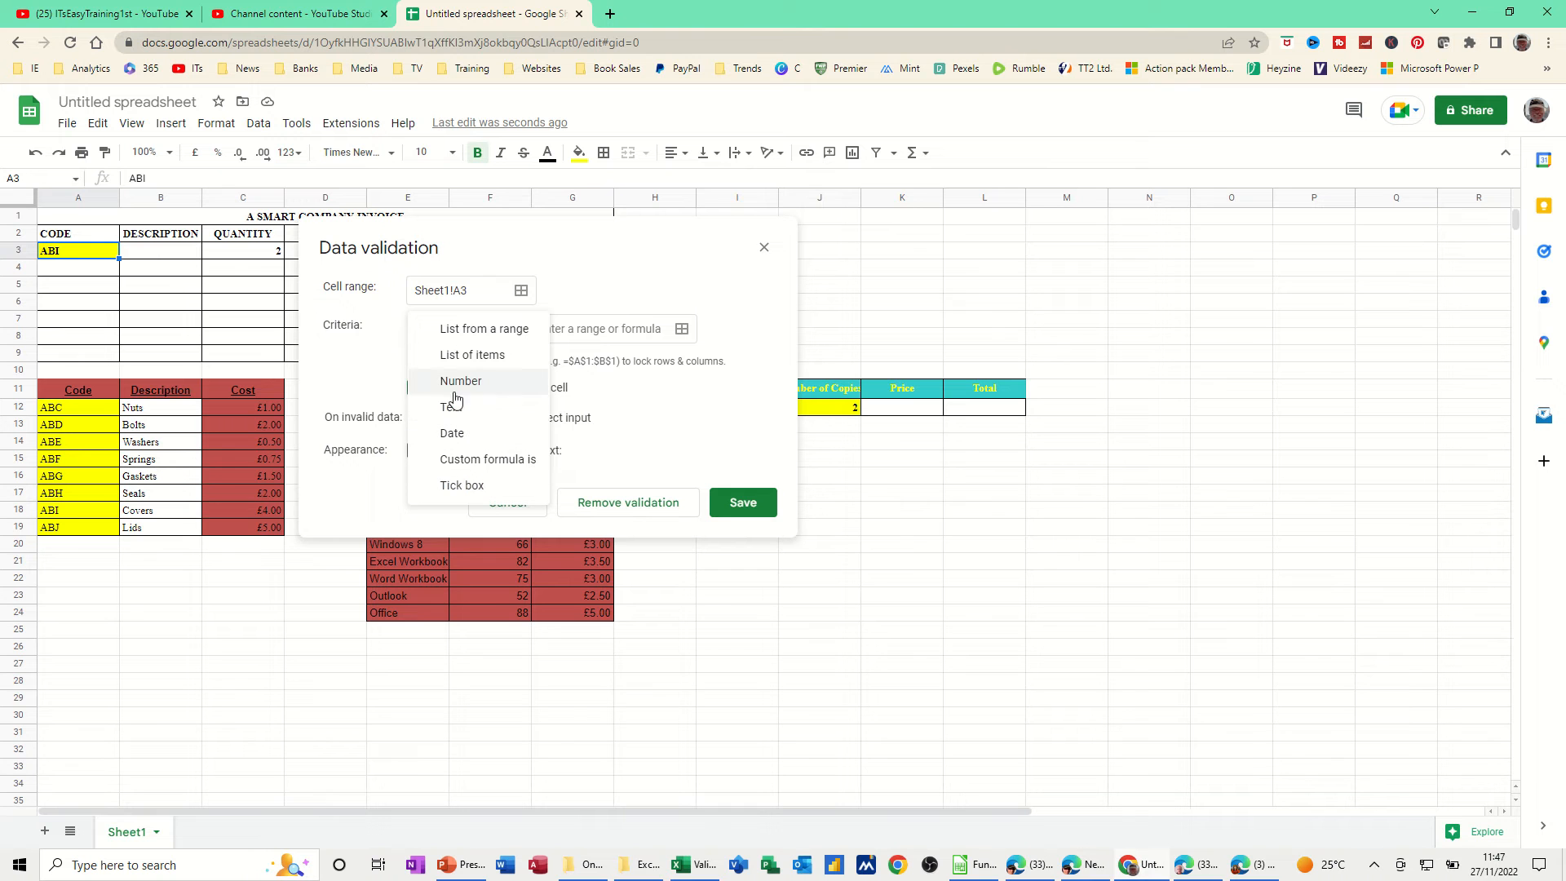
pyautogui.click(587, 334)
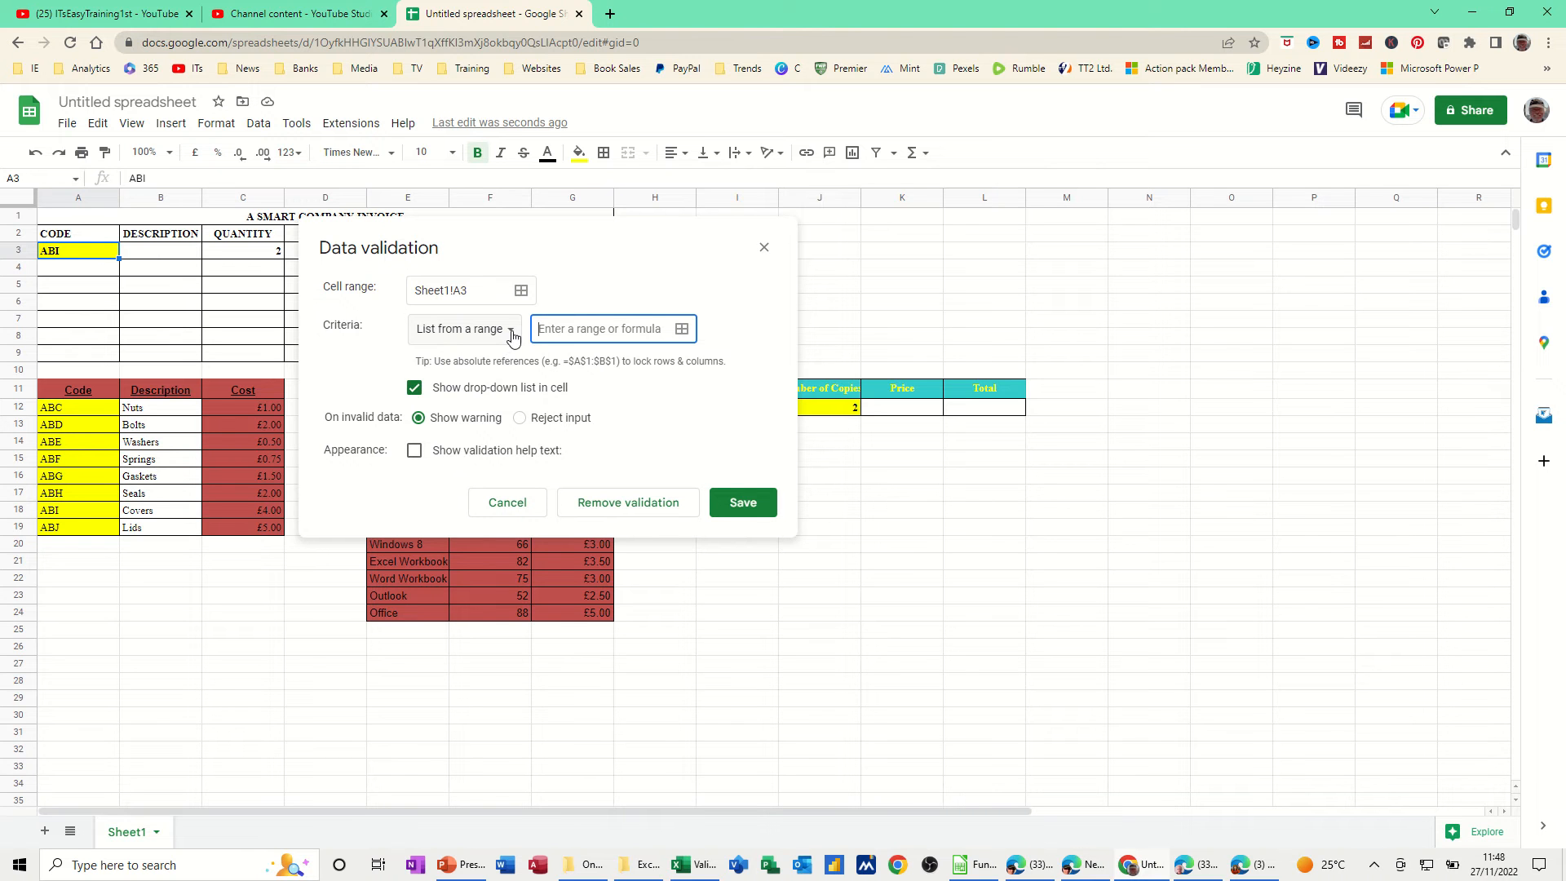
pyautogui.click(682, 328)
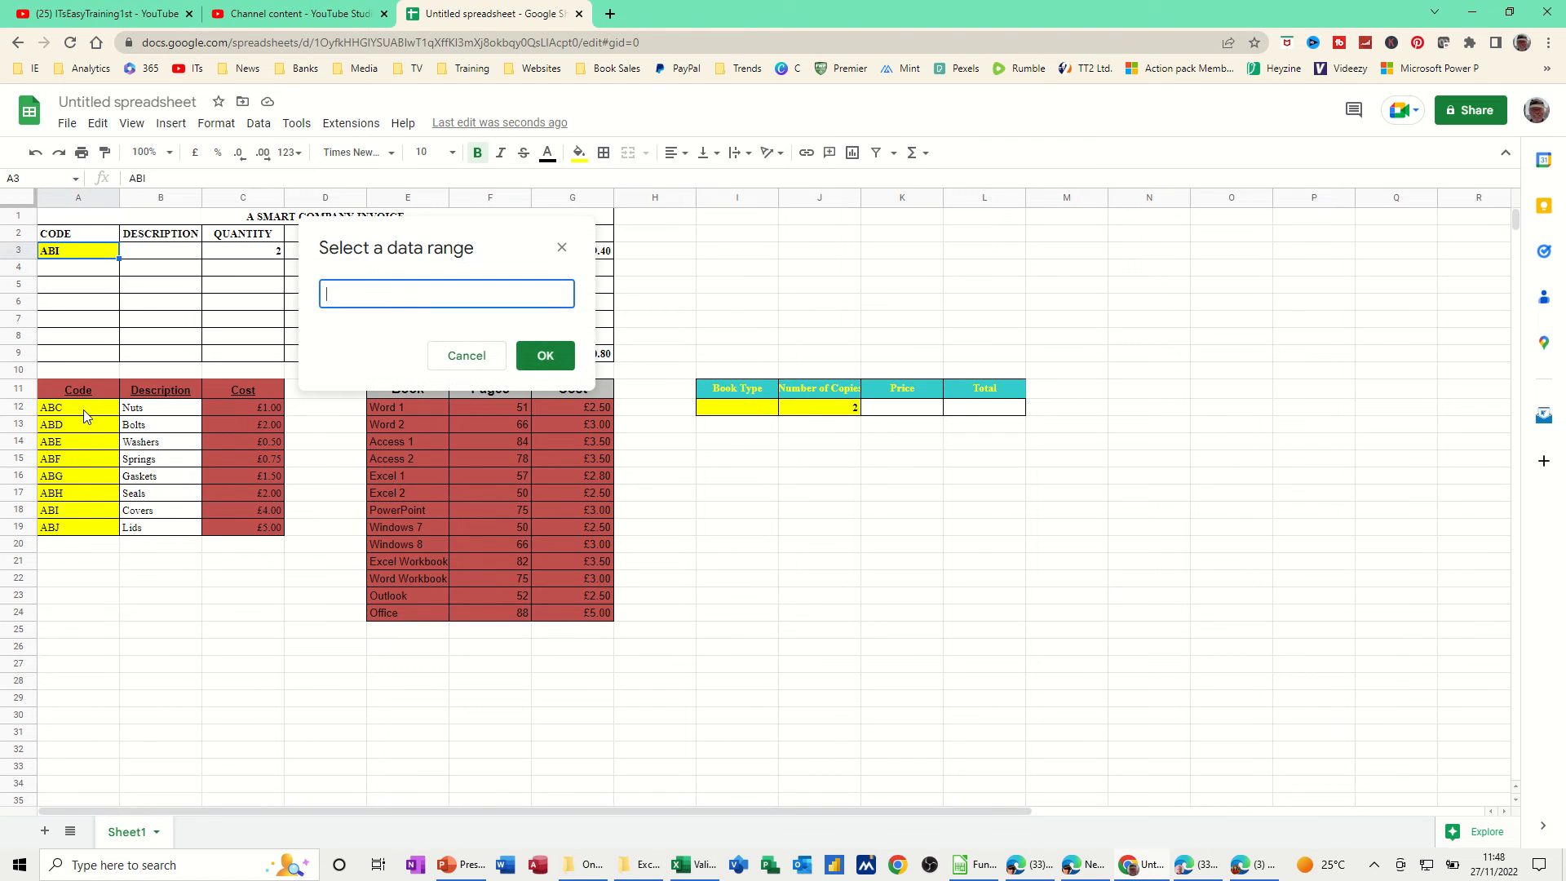
pyautogui.moveTo(83, 409); pyautogui.dragTo(91, 527)
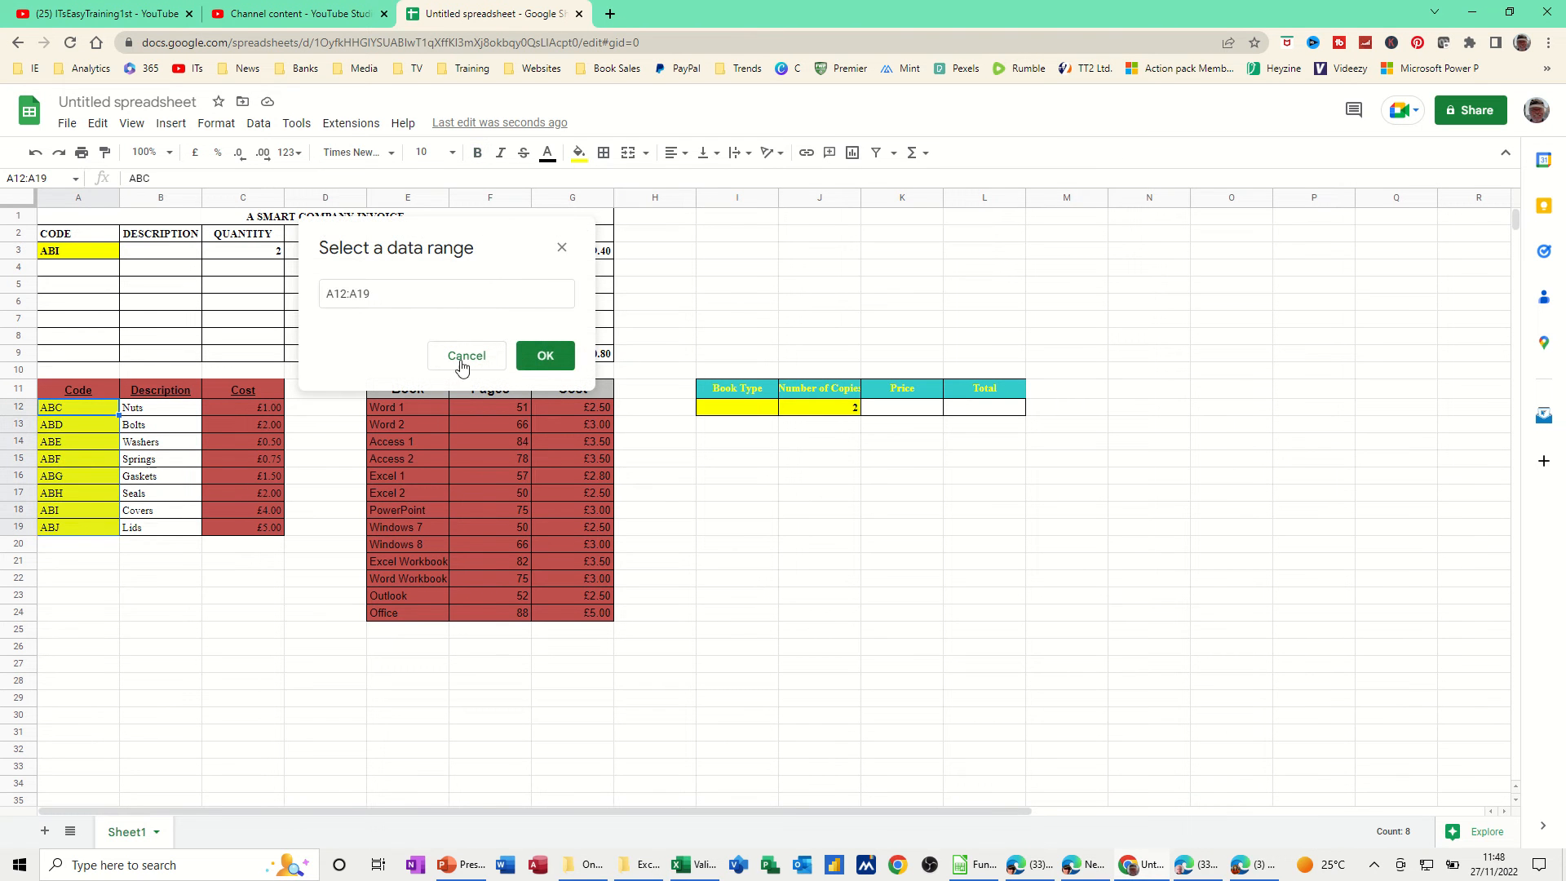
pyautogui.click(544, 355)
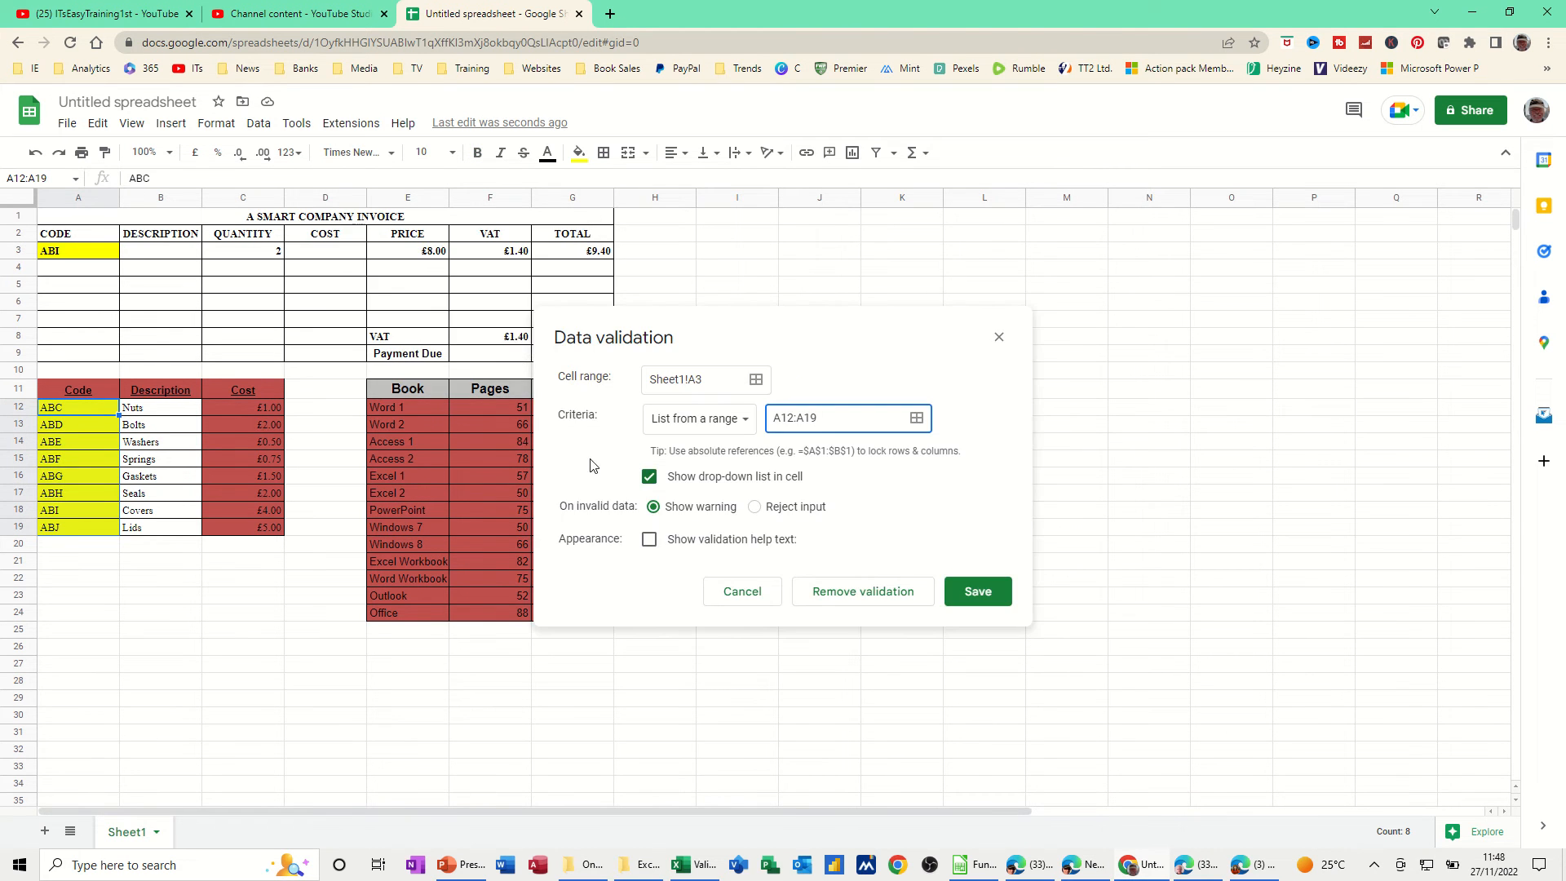
pyautogui.click(972, 593)
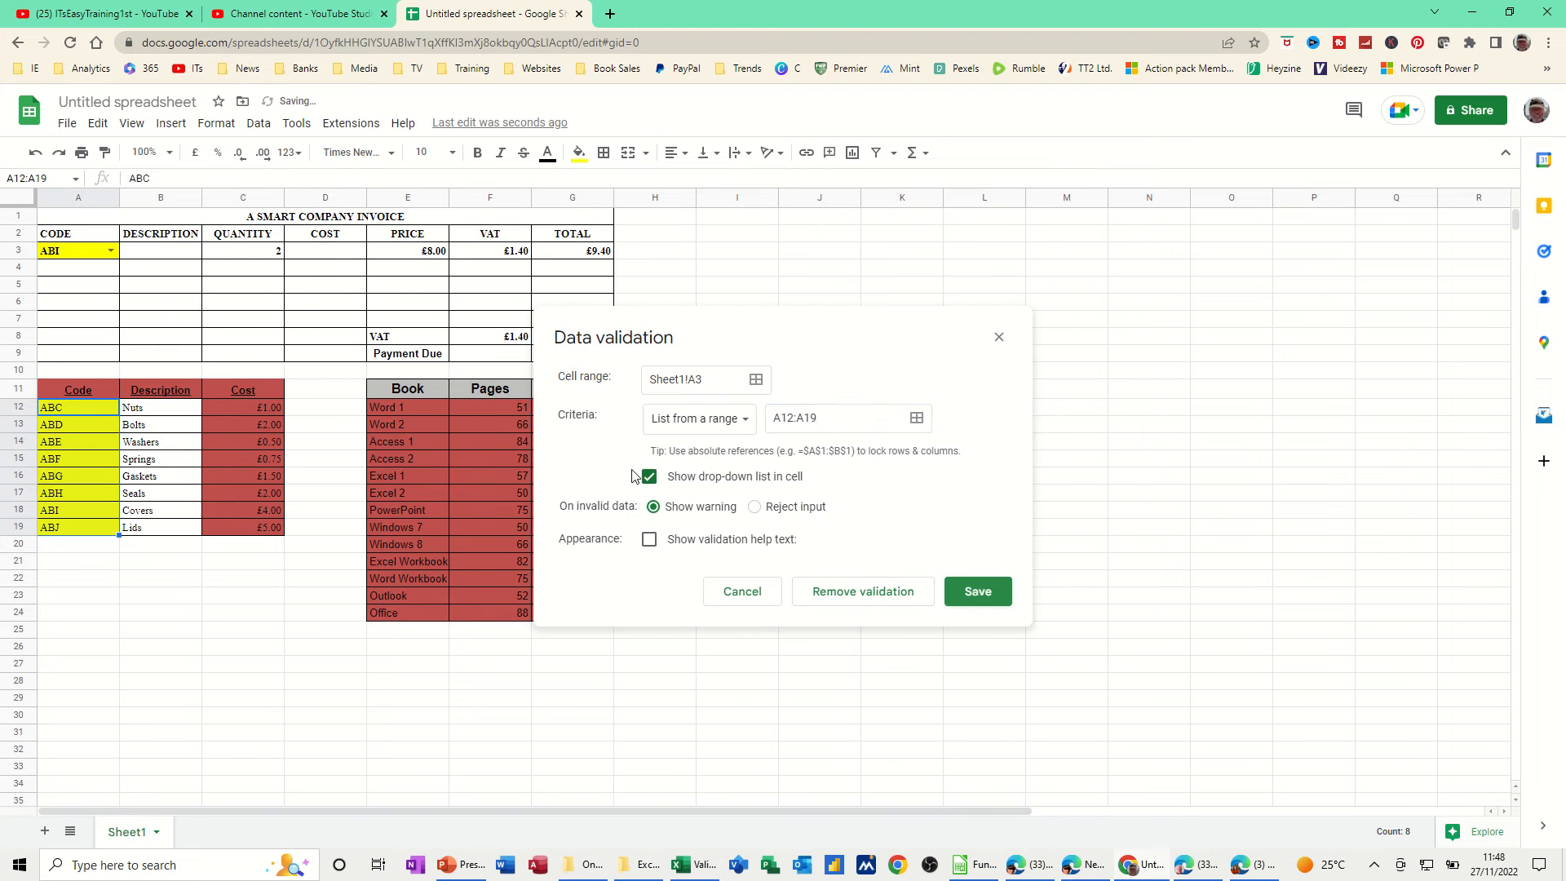
pyautogui.click(111, 252)
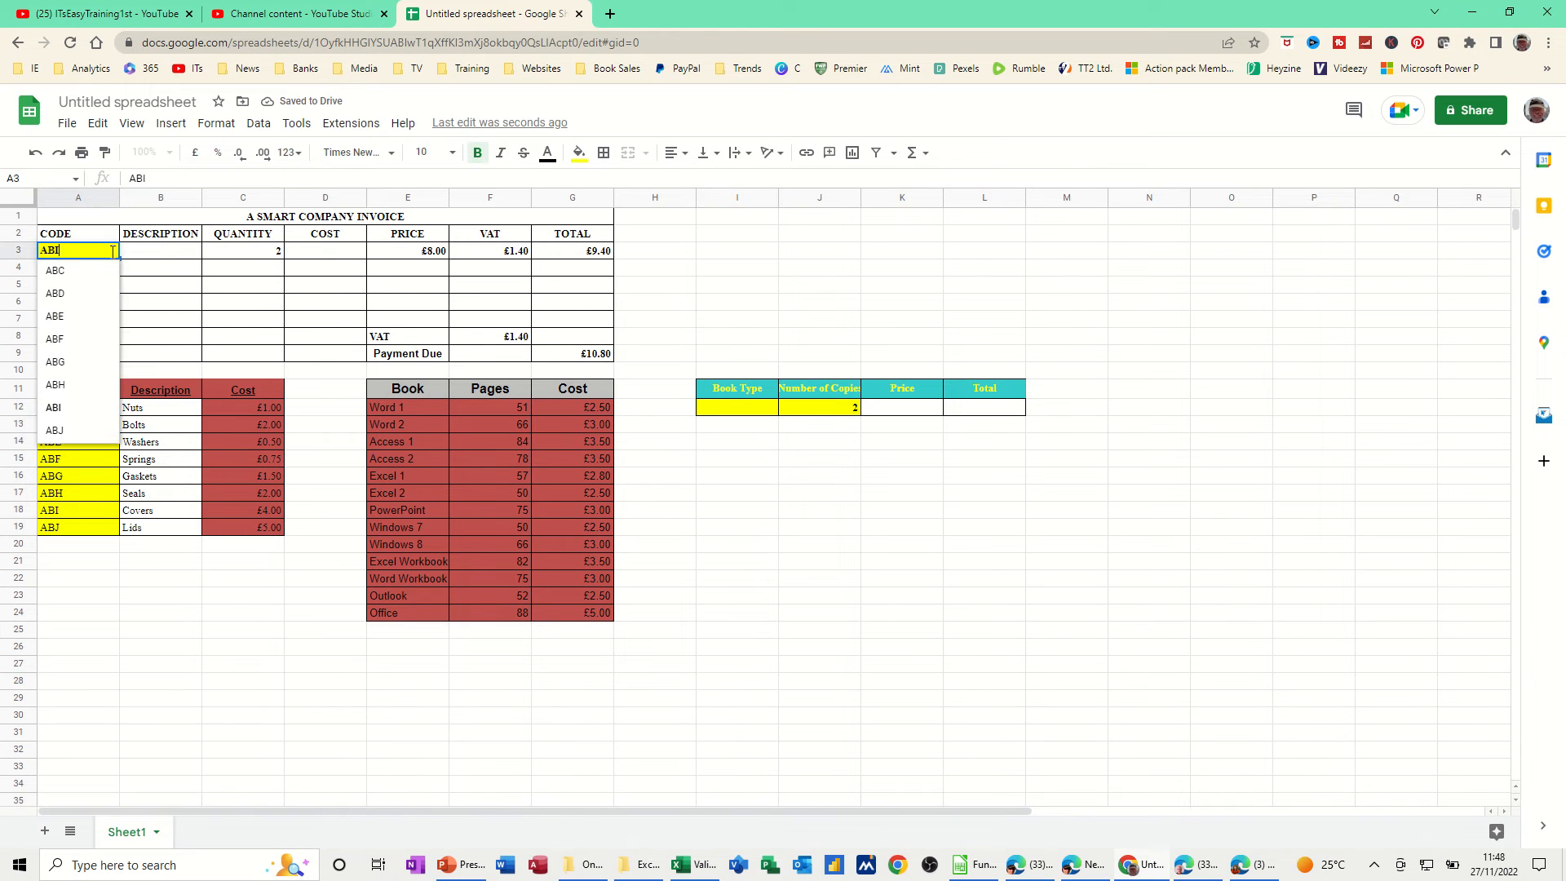
pyautogui.click(77, 318)
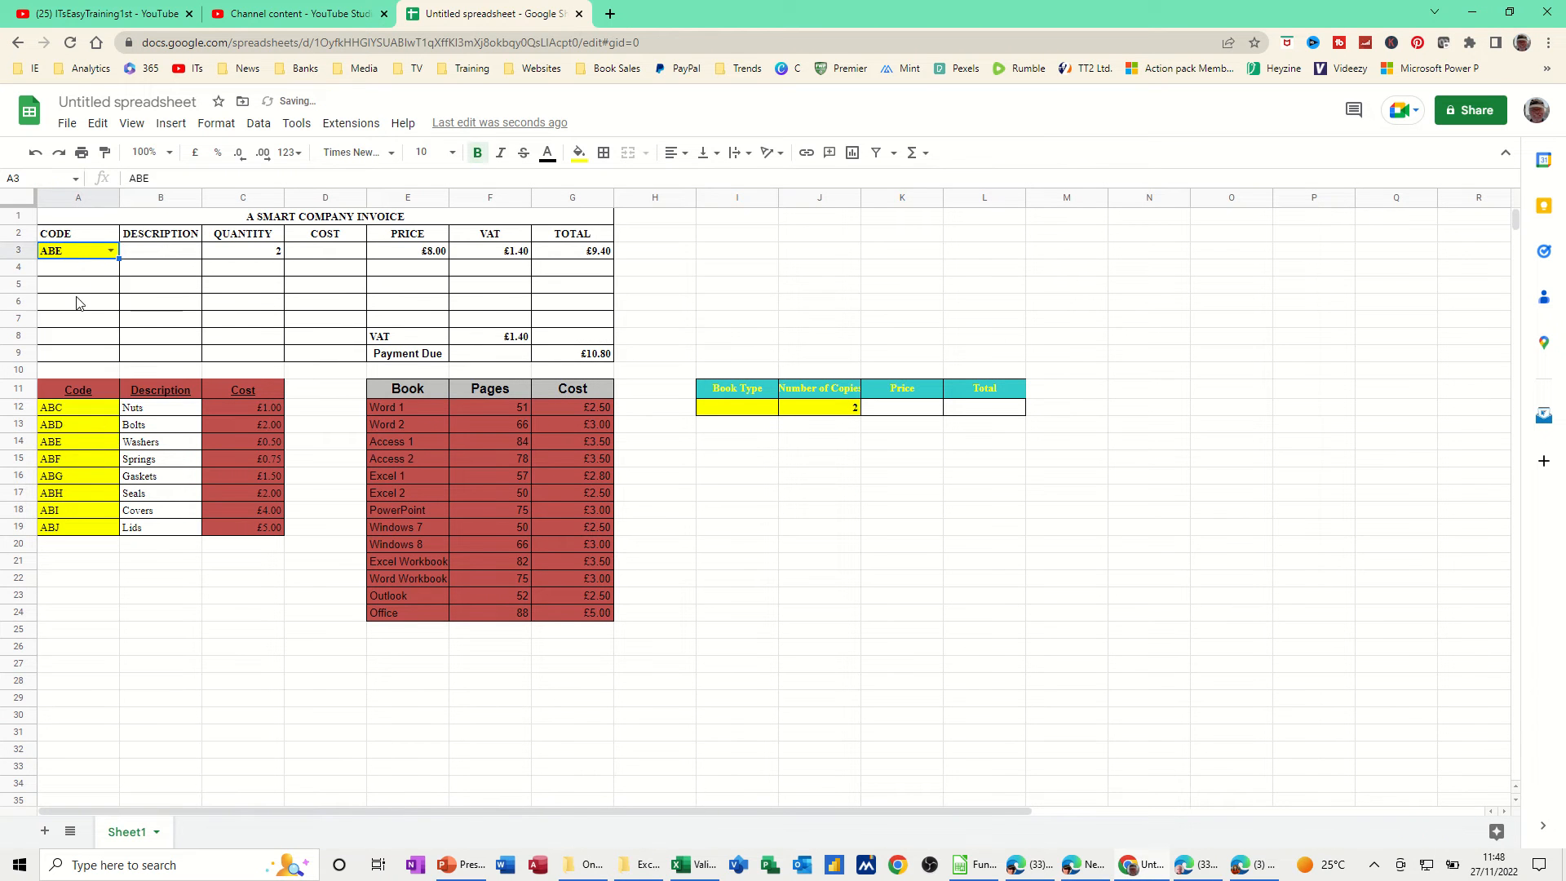
# Step: Enter =vlookup(A3,A11:C19,2,0) in description cell B3 and switch the code in A3 to ABC
pyautogui.click(168, 257)
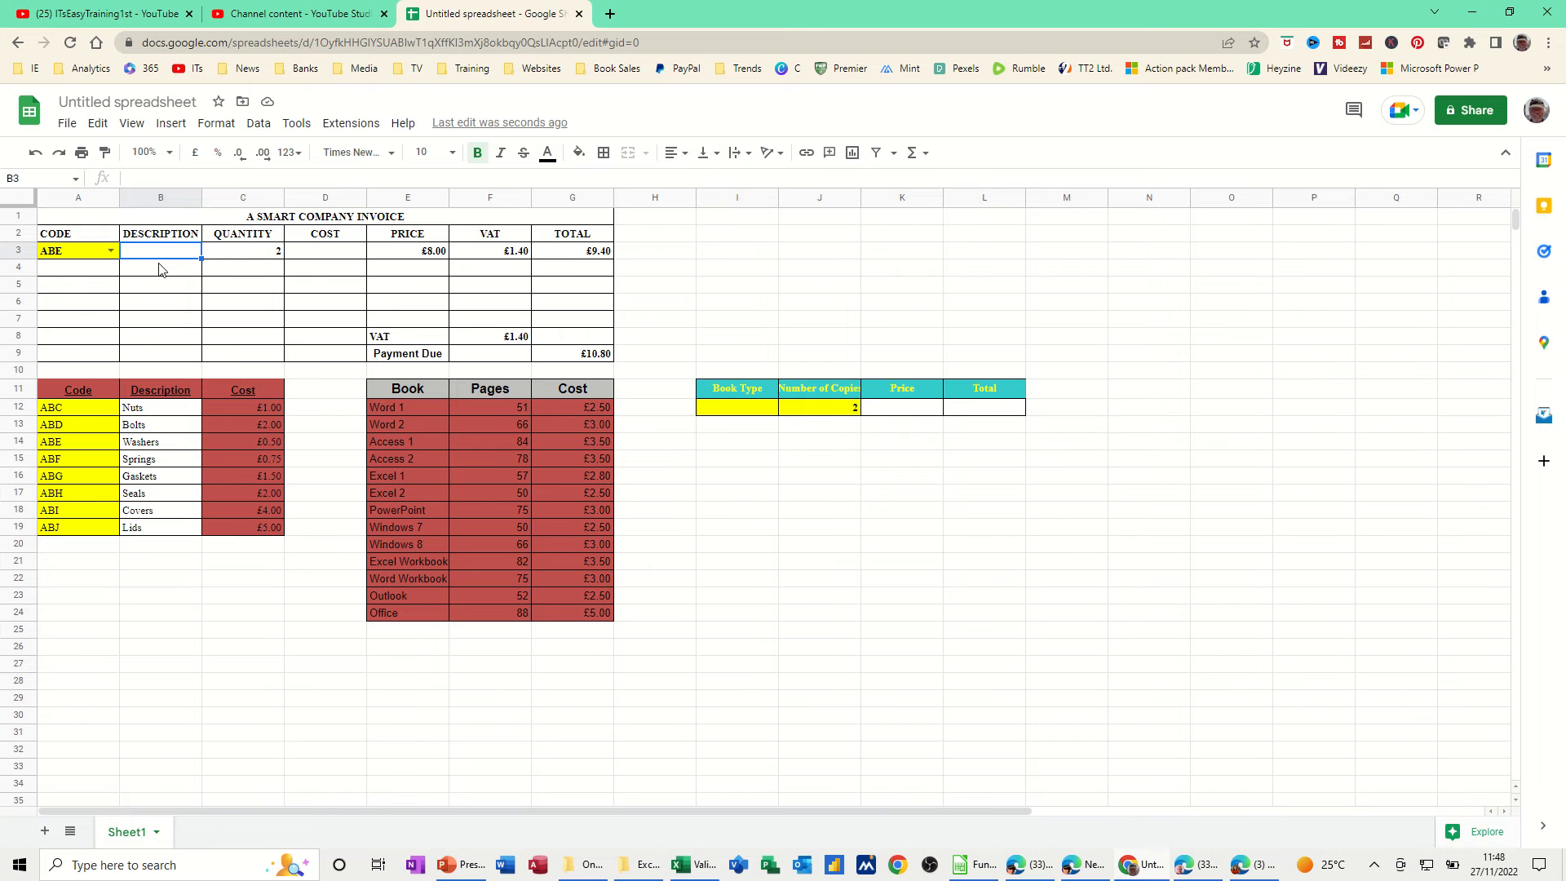
pyautogui.write('=vlooku')
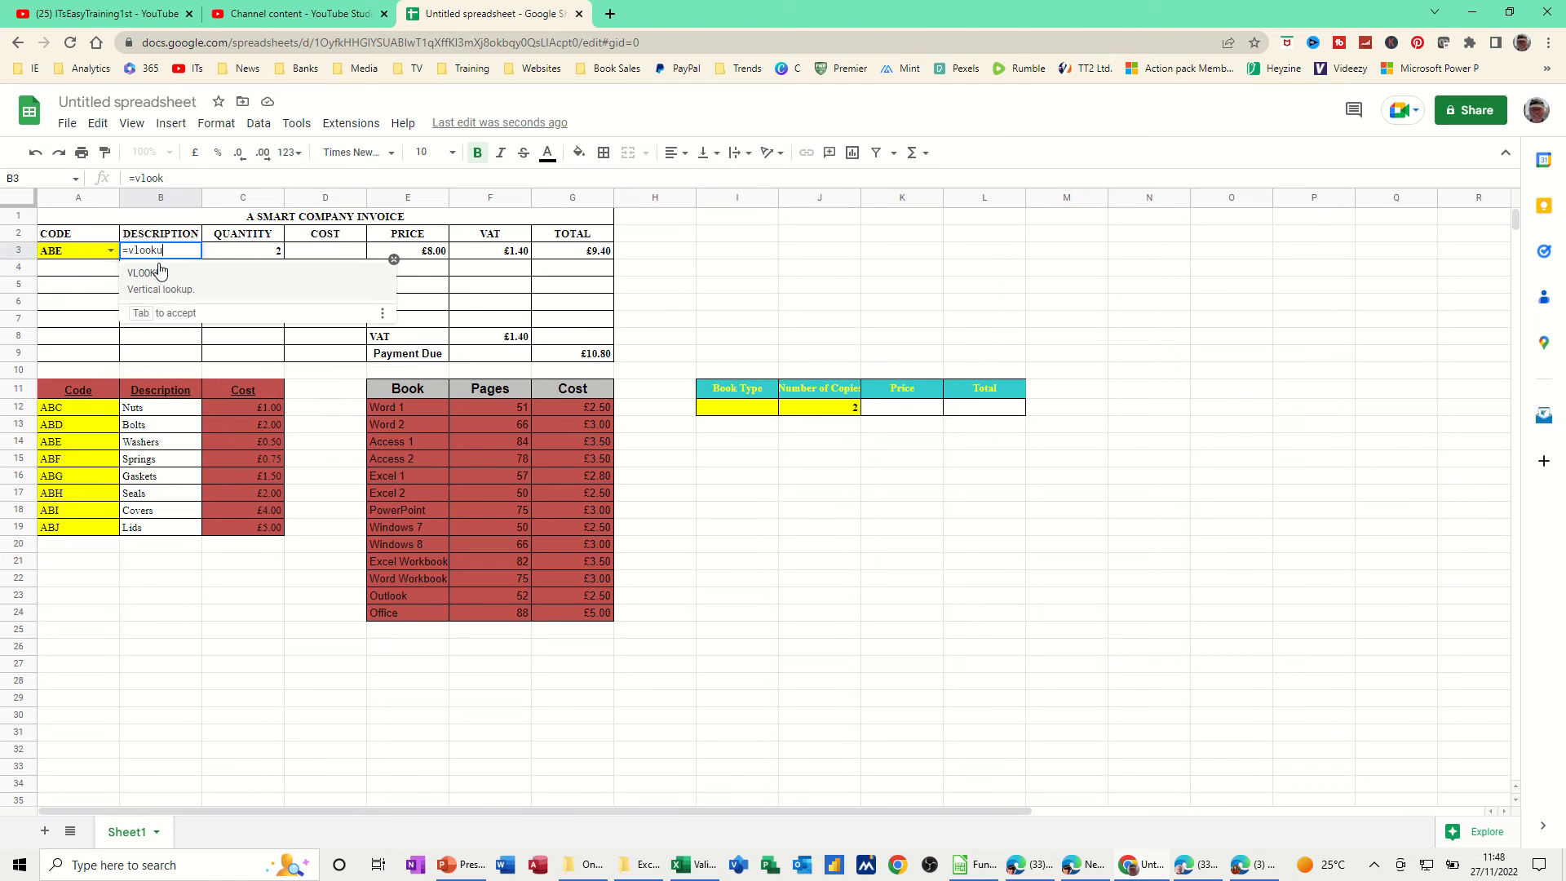
pyautogui.write('p(')
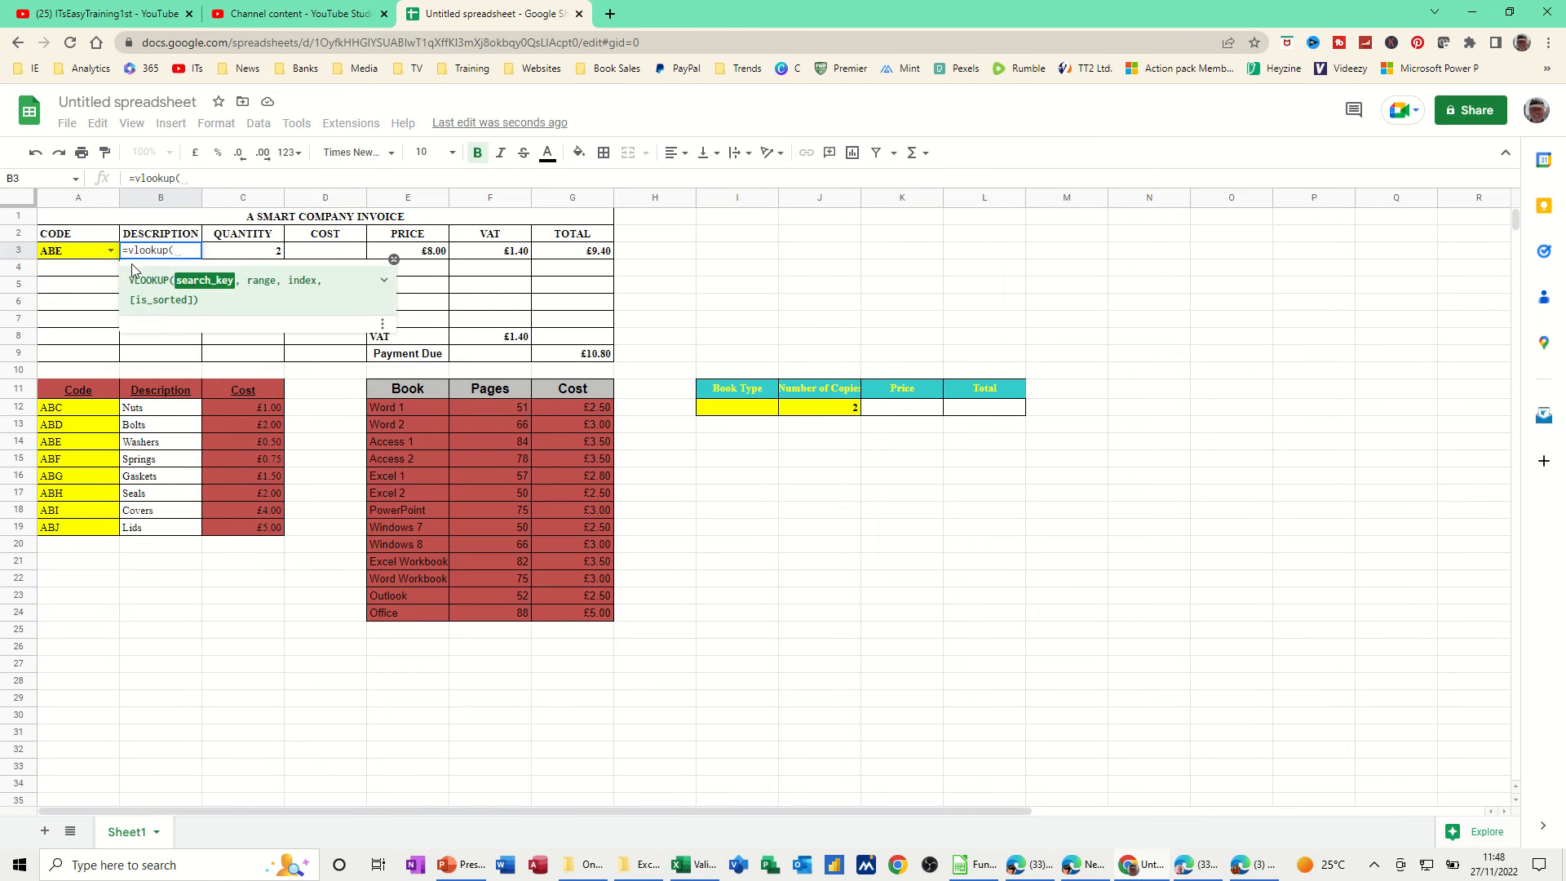
pyautogui.click(62, 253)
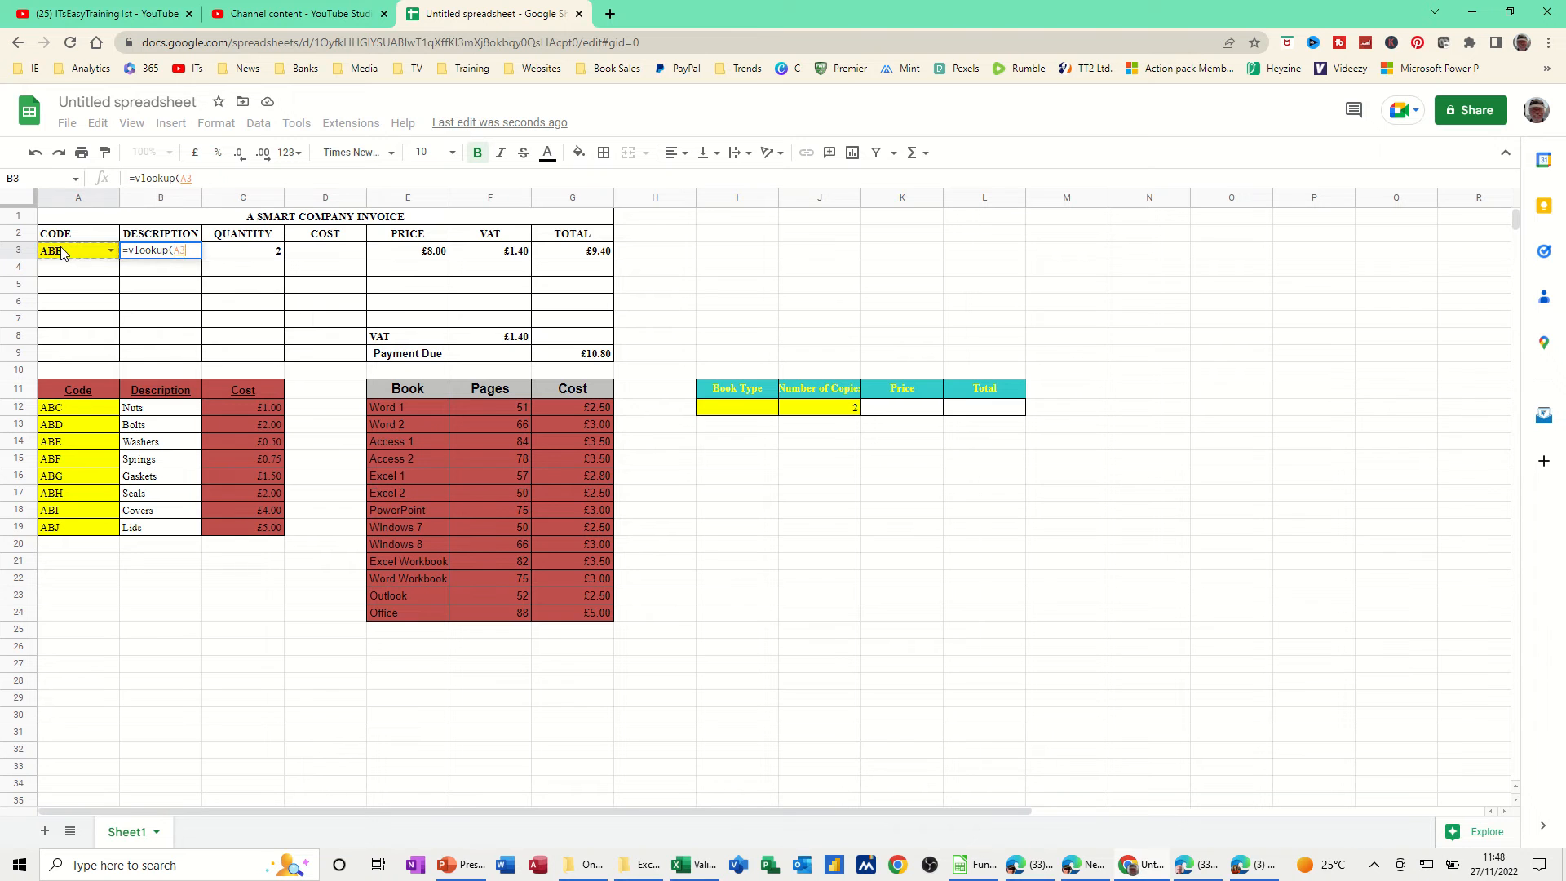
pyautogui.write(',')
pyautogui.moveTo(83, 395); pyautogui.dragTo(239, 529)
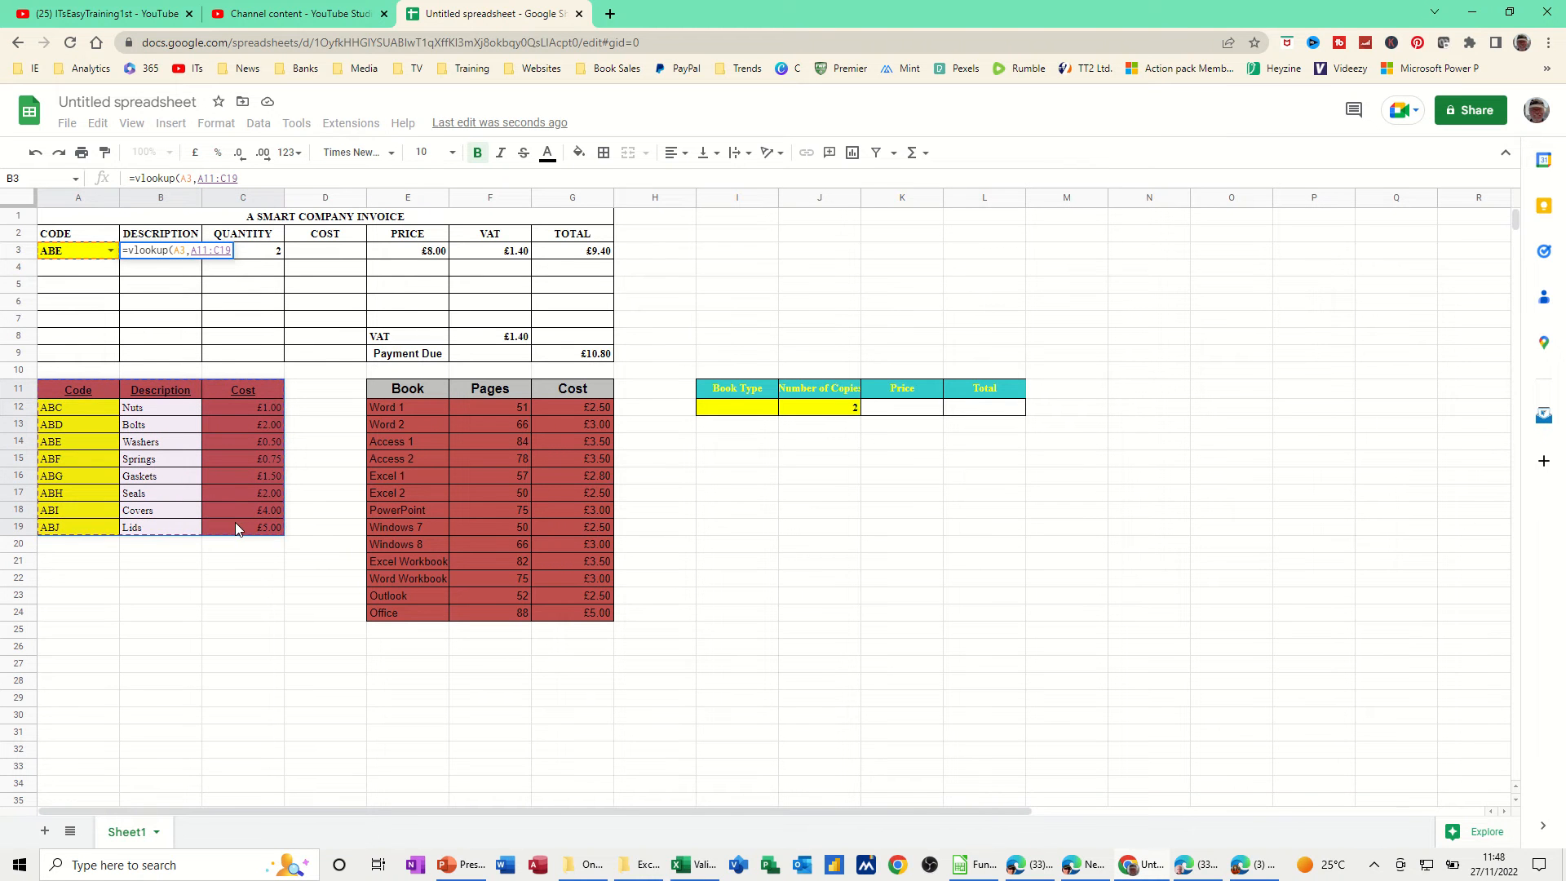
pyautogui.write(',')
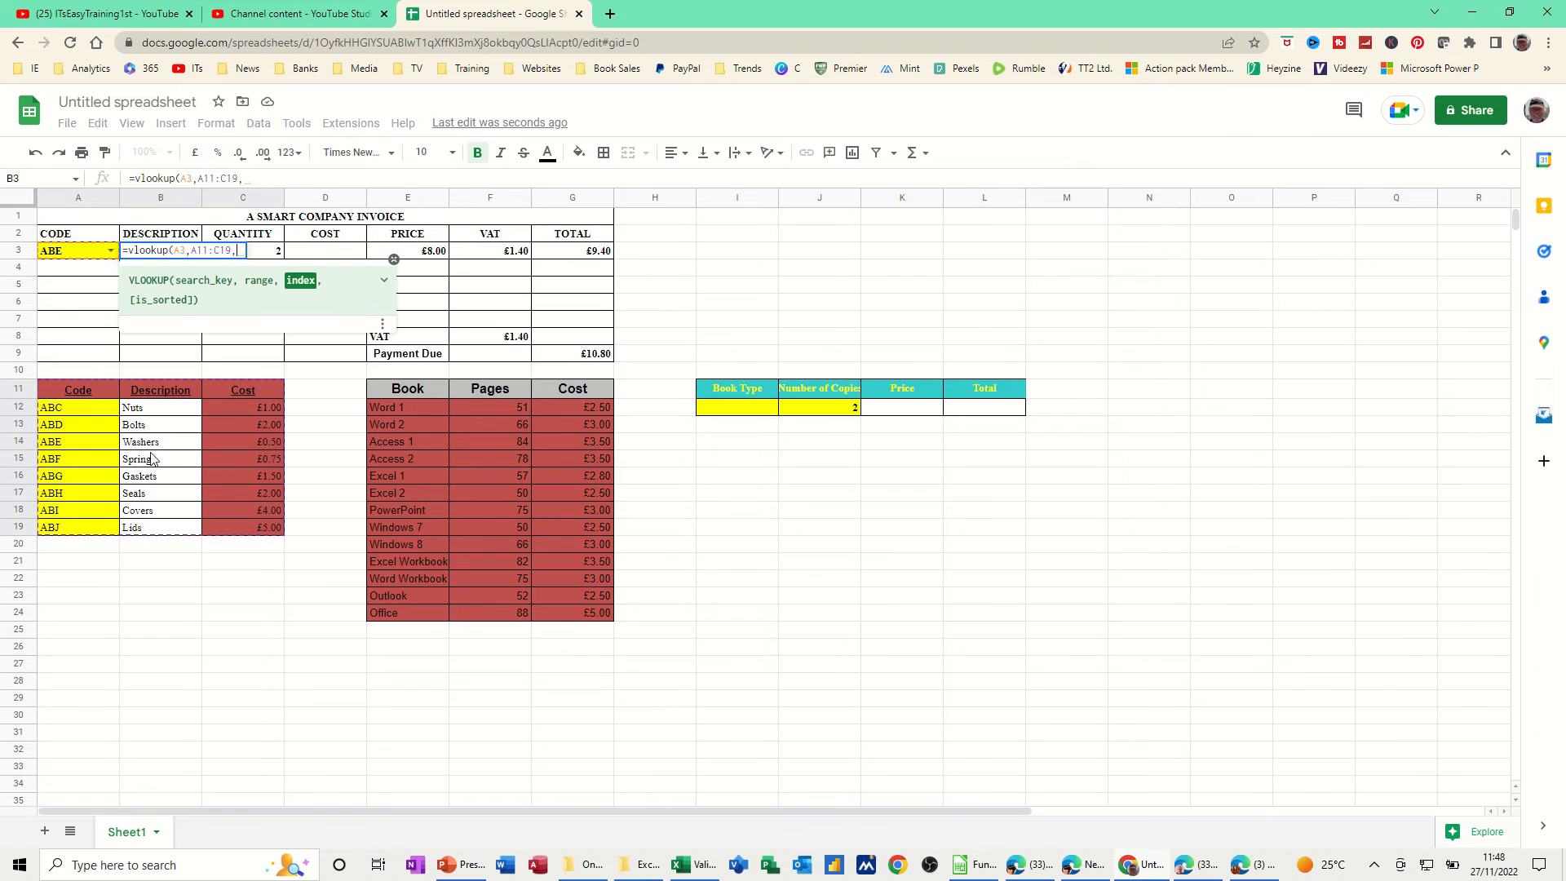
pyautogui.write('2,0')
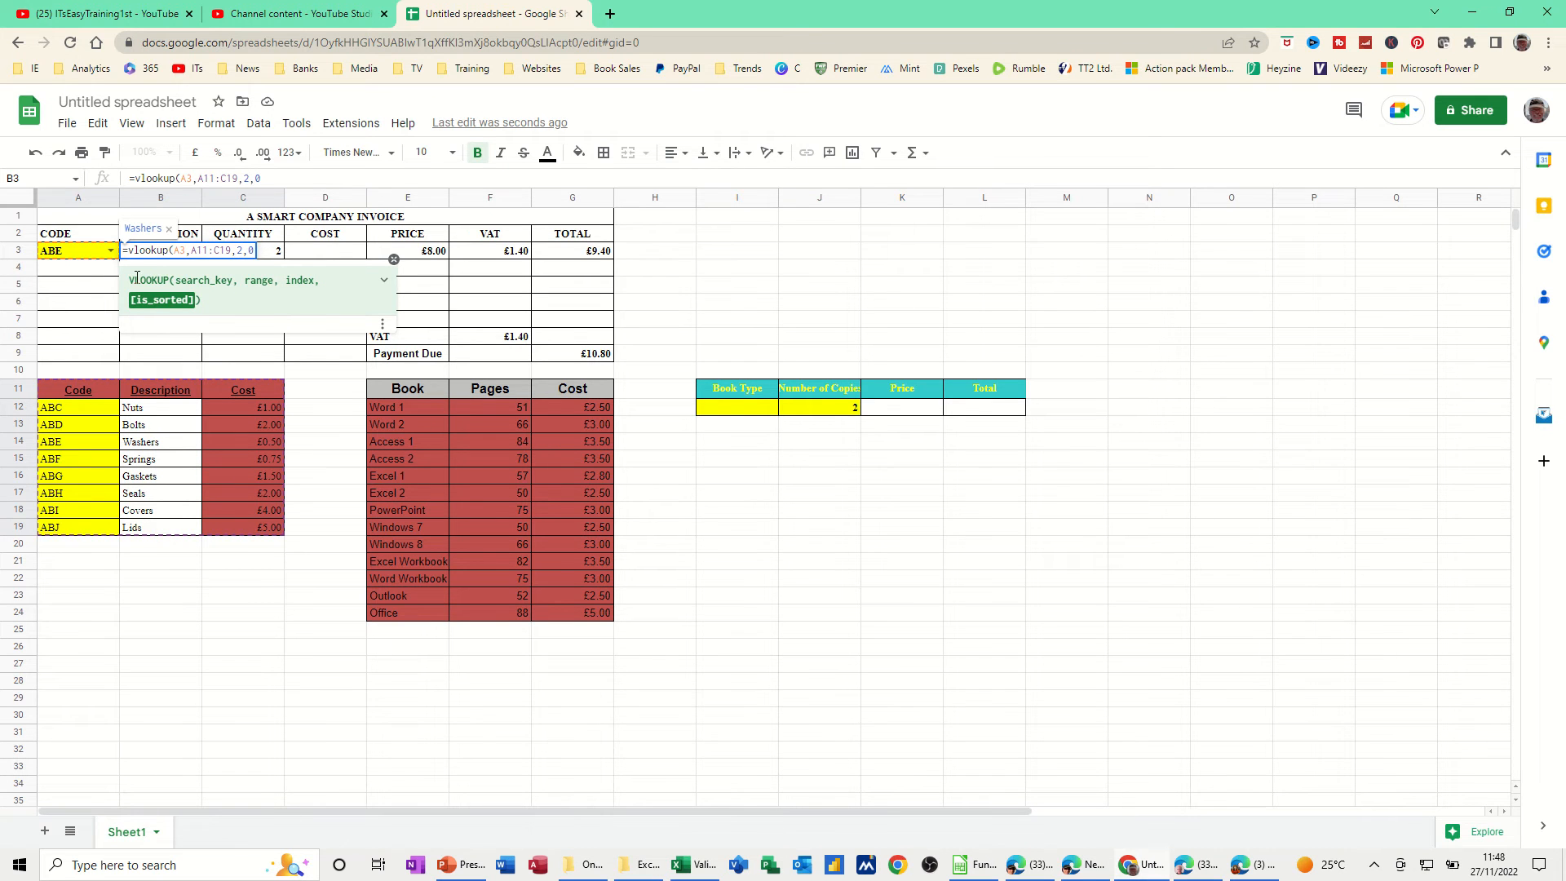
pyautogui.press('Return')
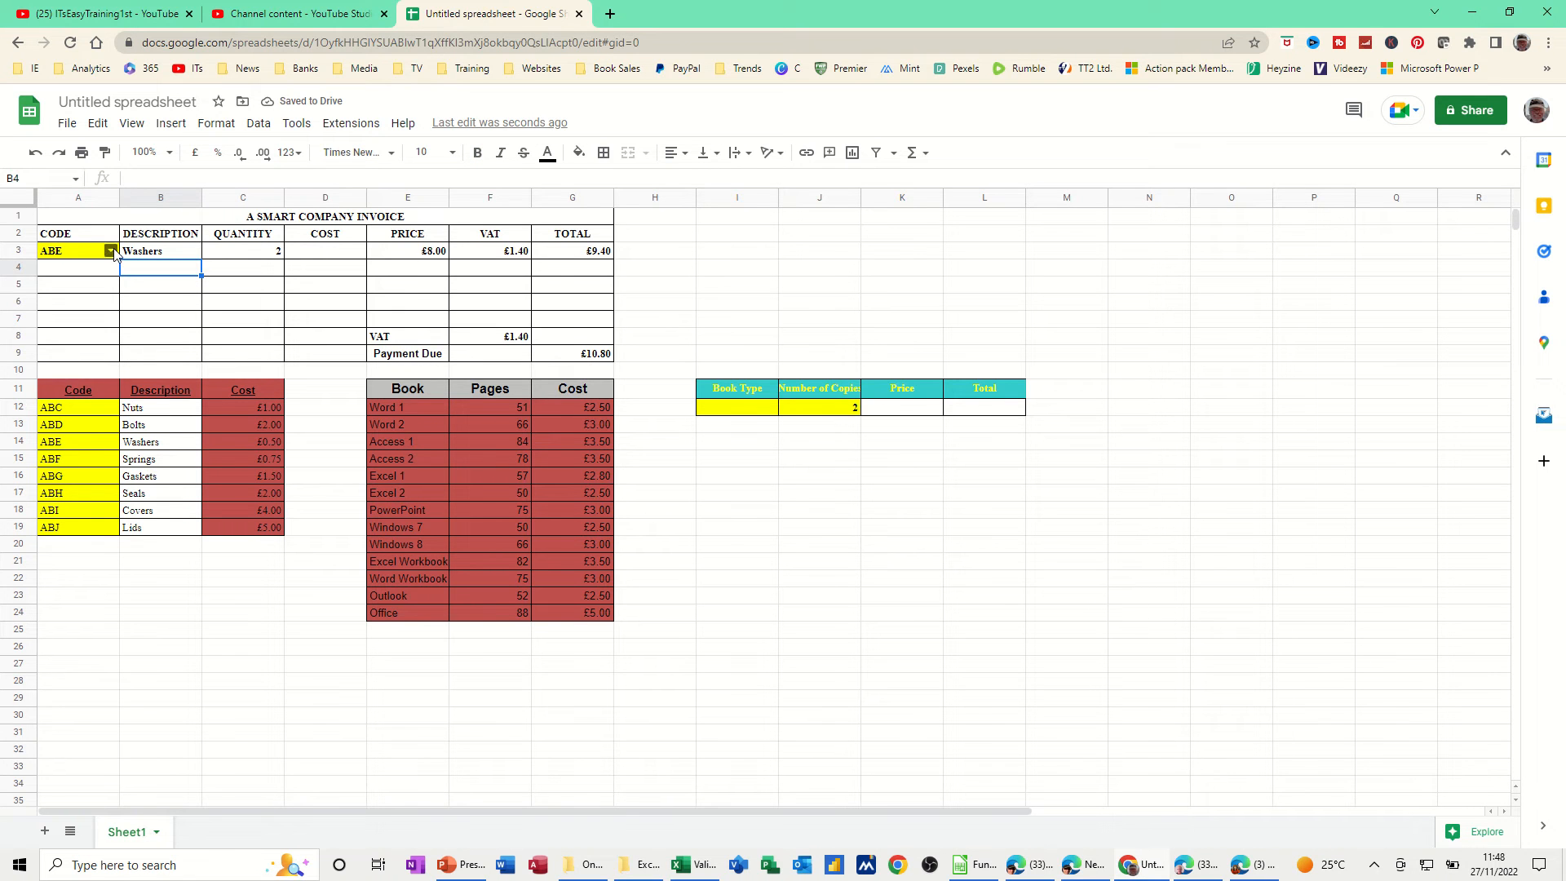
pyautogui.click(111, 252)
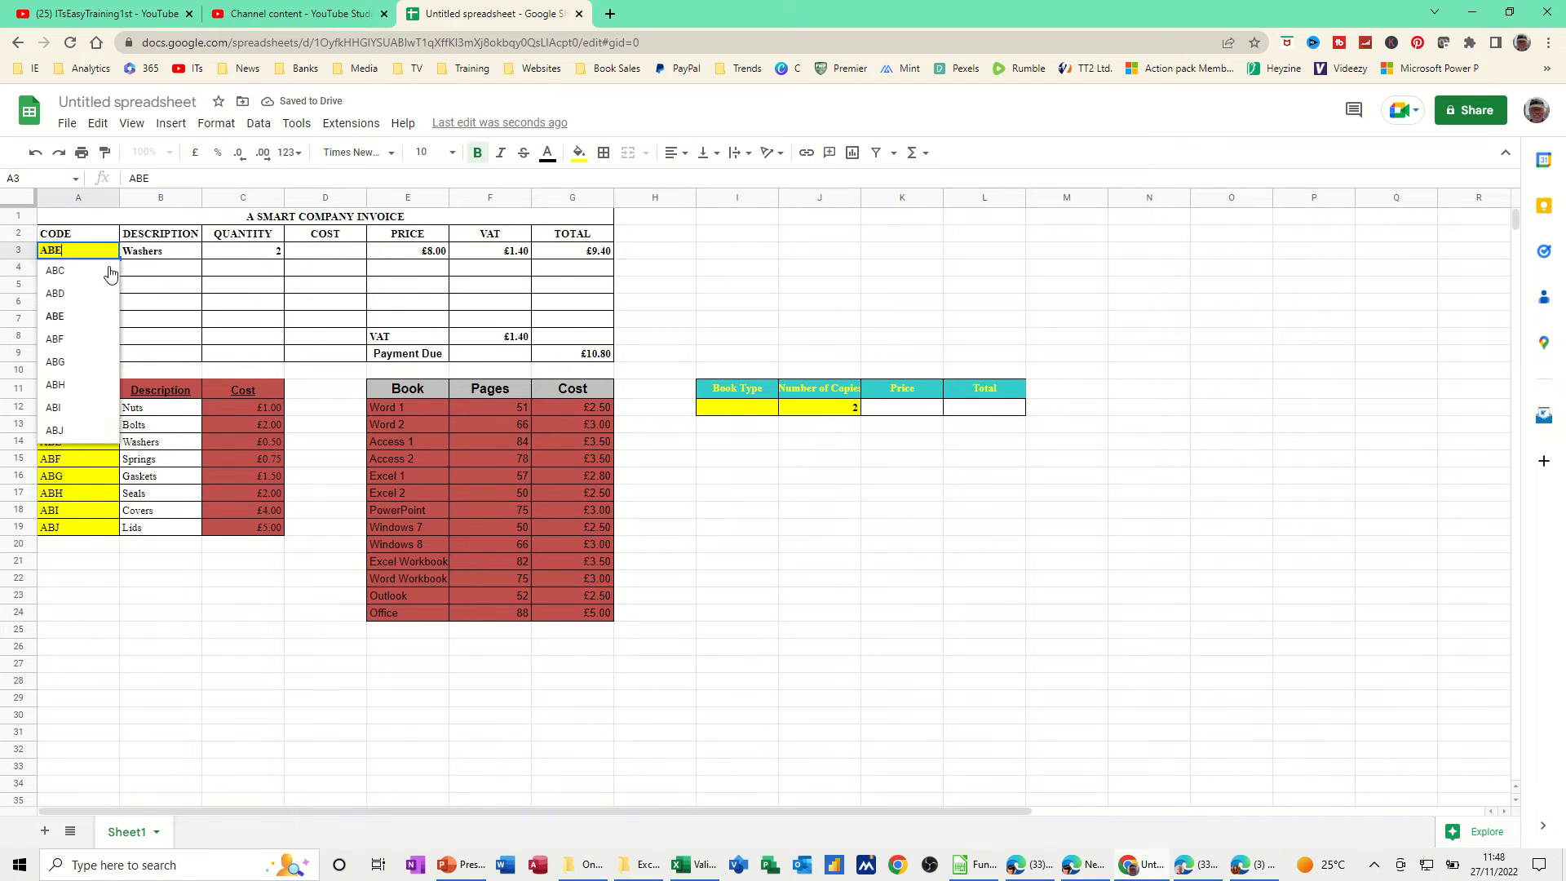
pyautogui.click(63, 278)
# Step: Enter =vlookup(A3,A11:C19,3,0) in cost cell D3 to look up the item's cost by its code
pyautogui.click(329, 258)
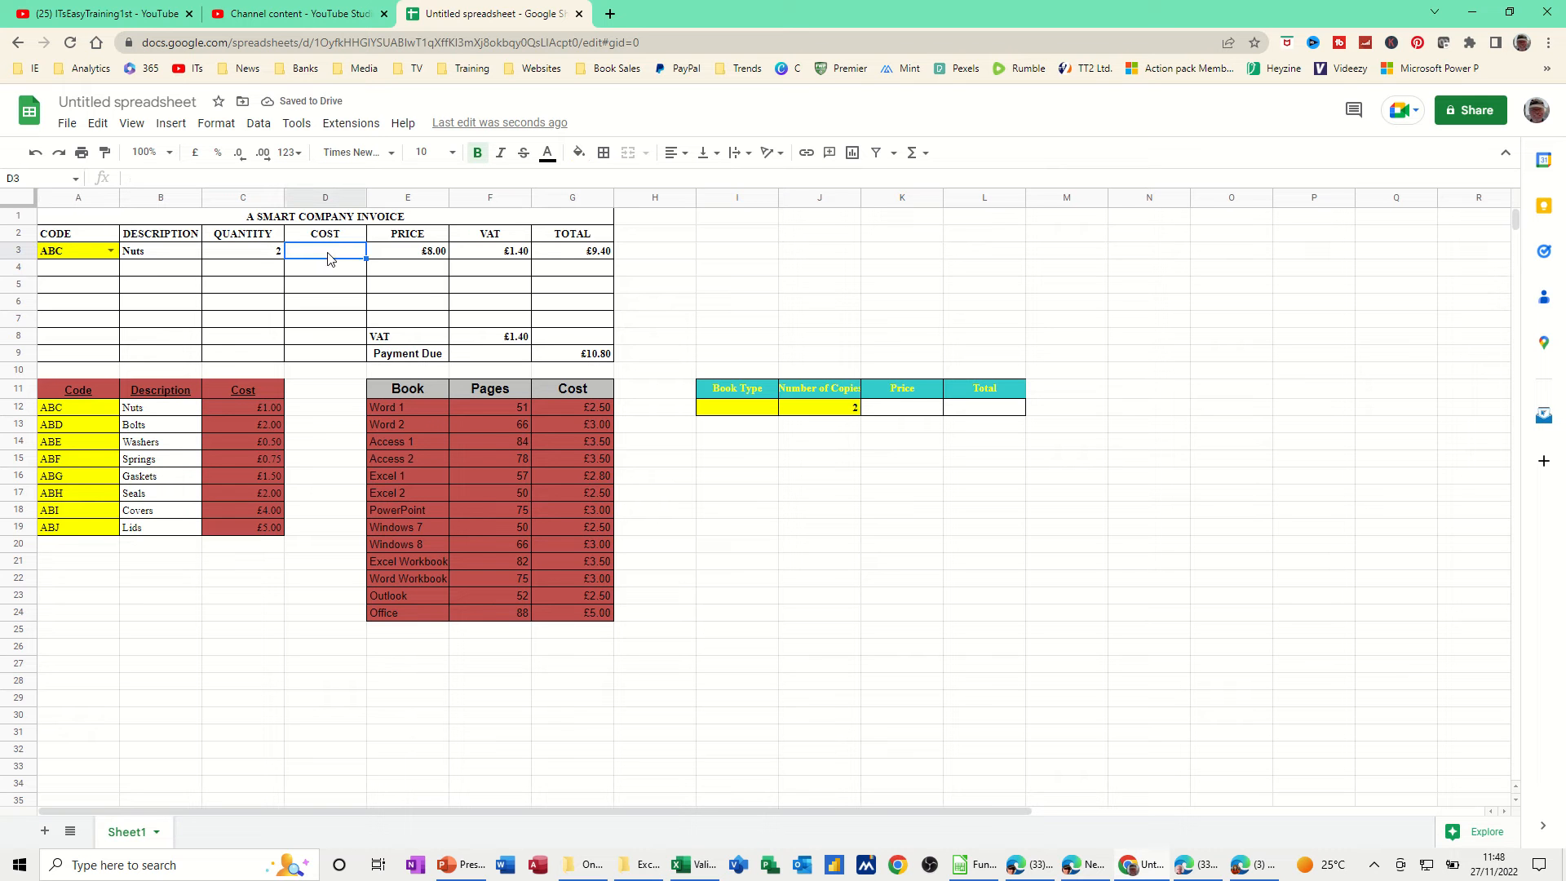
pyautogui.write('=v')
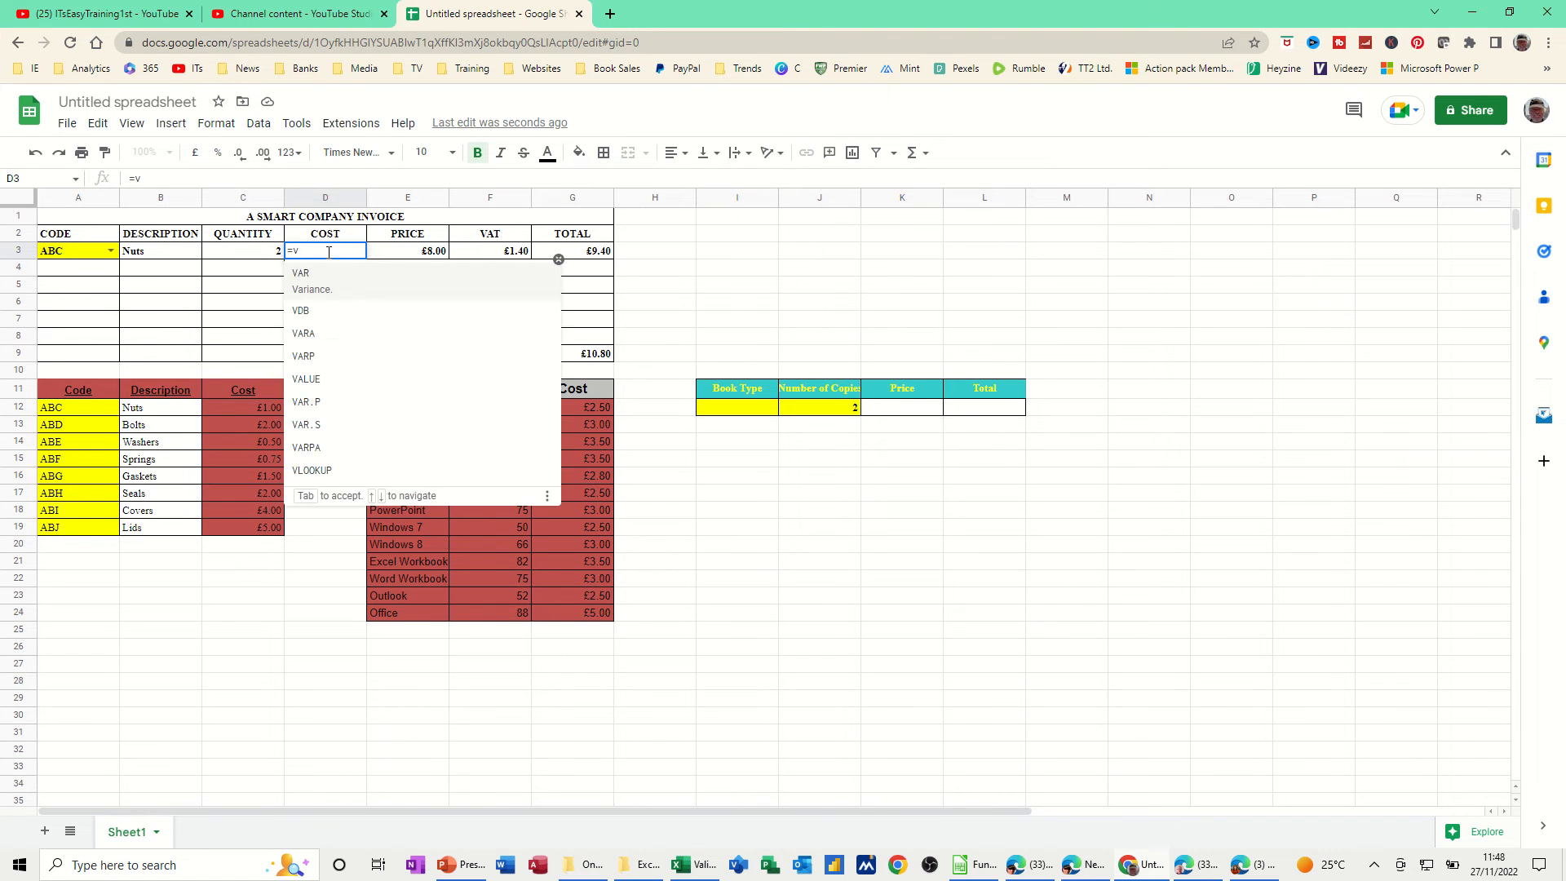
pyautogui.write('lookup')
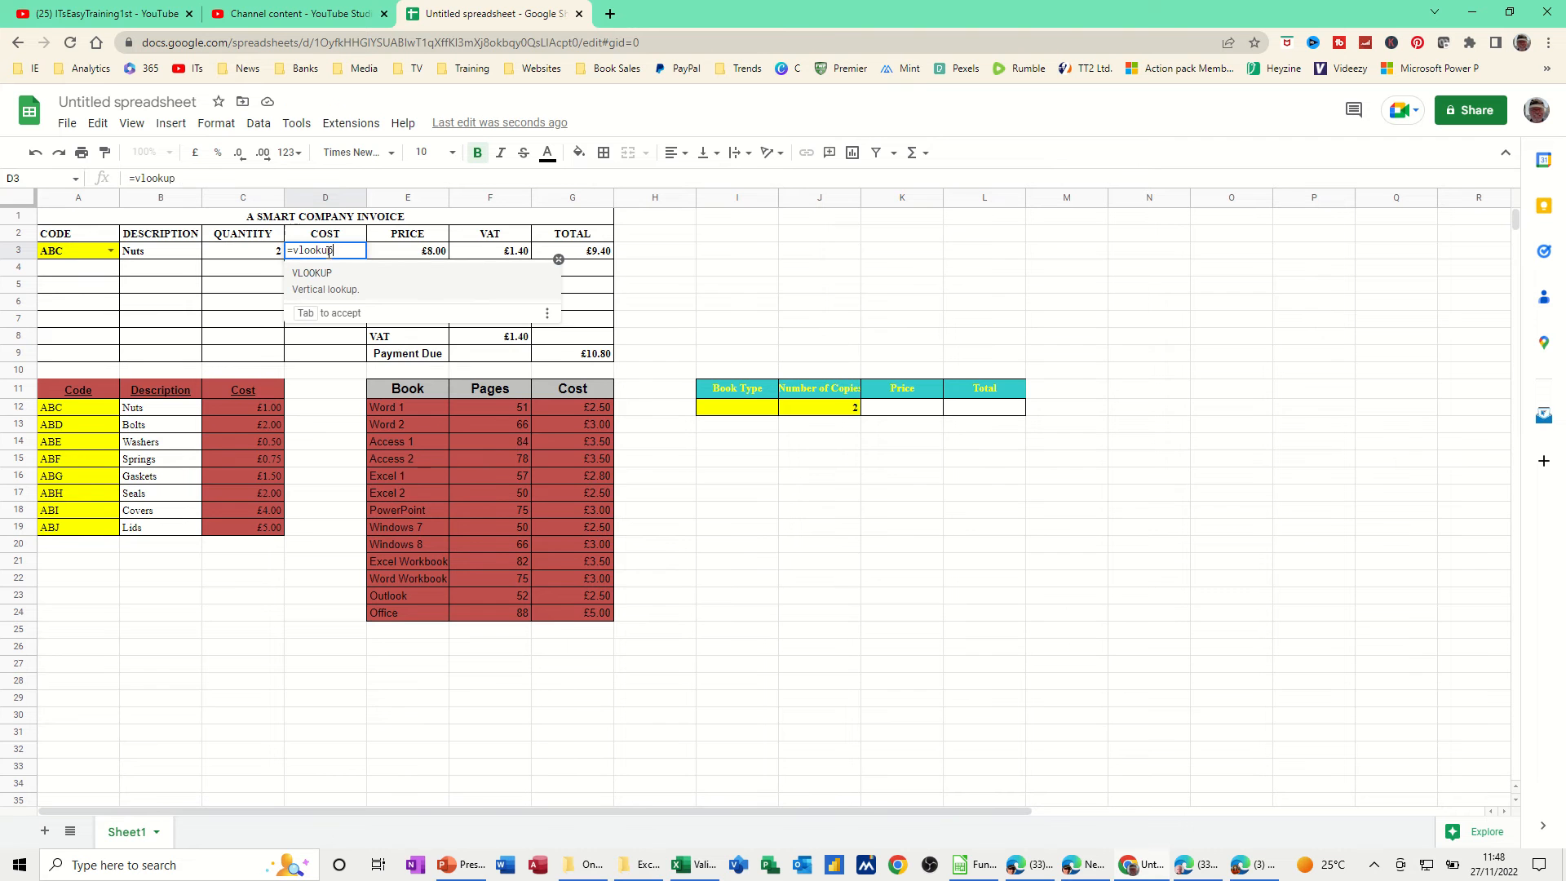
pyautogui.write('(')
pyautogui.click(79, 257)
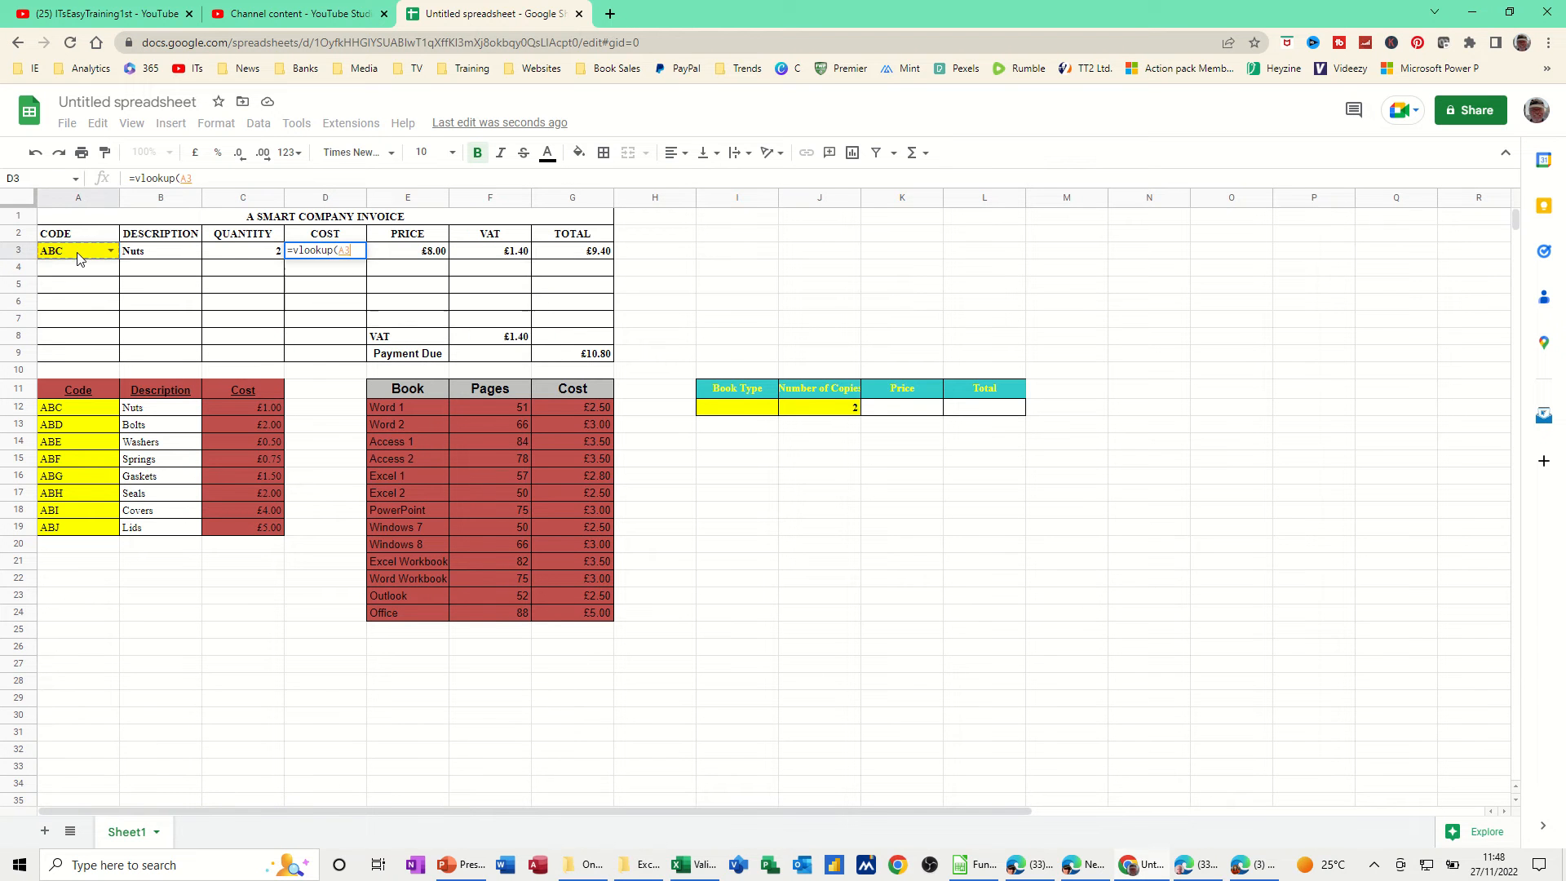
pyautogui.write(',')
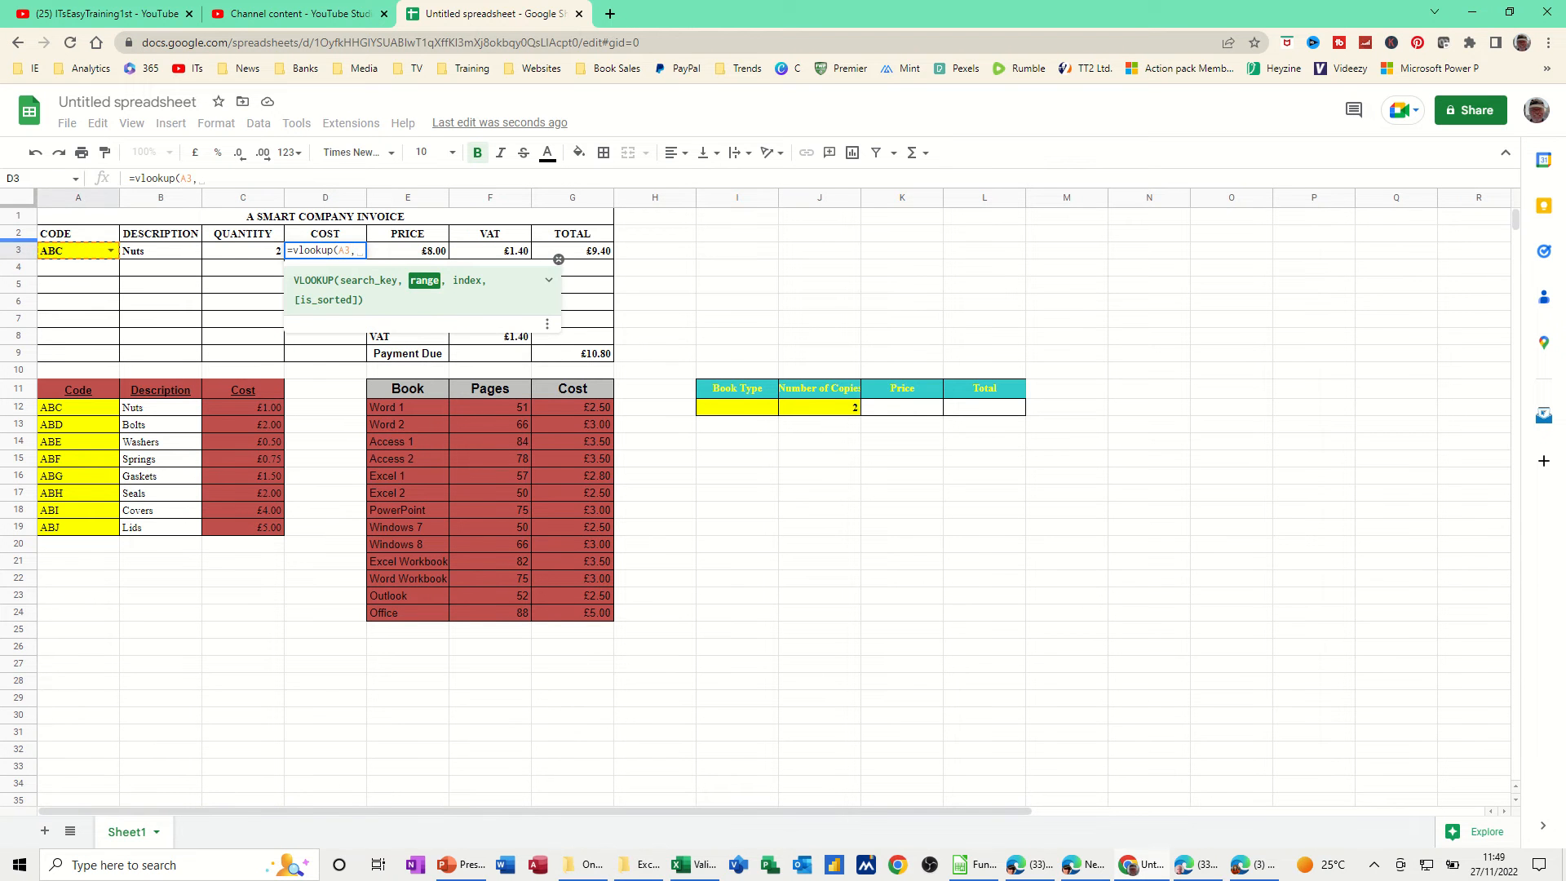
pyautogui.moveTo(65, 393); pyautogui.dragTo(260, 530)
pyautogui.write(',')
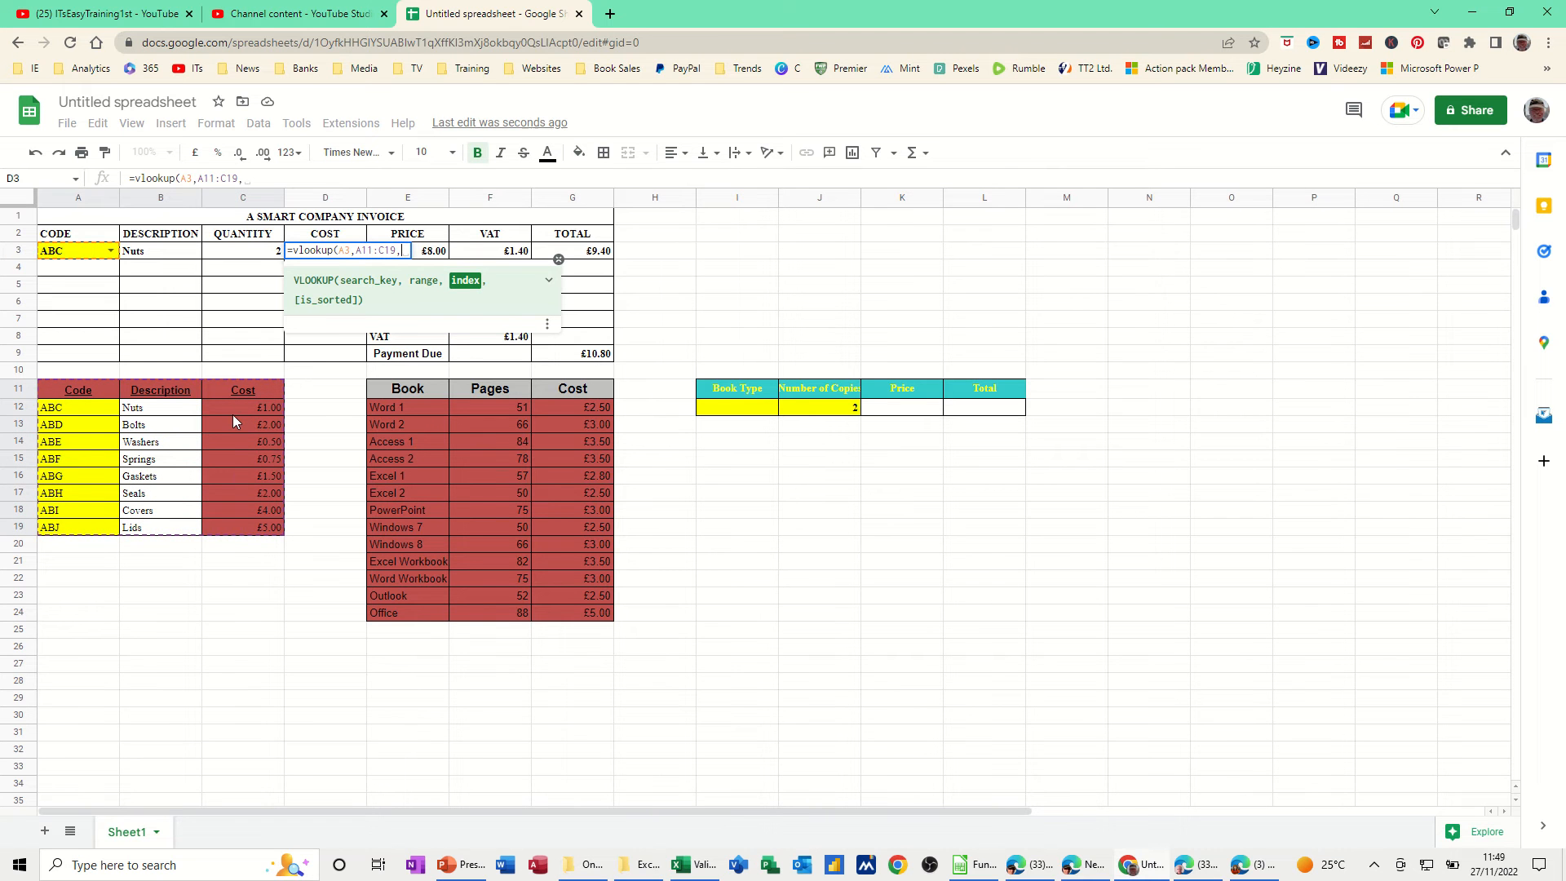
pyautogui.write('3,0')
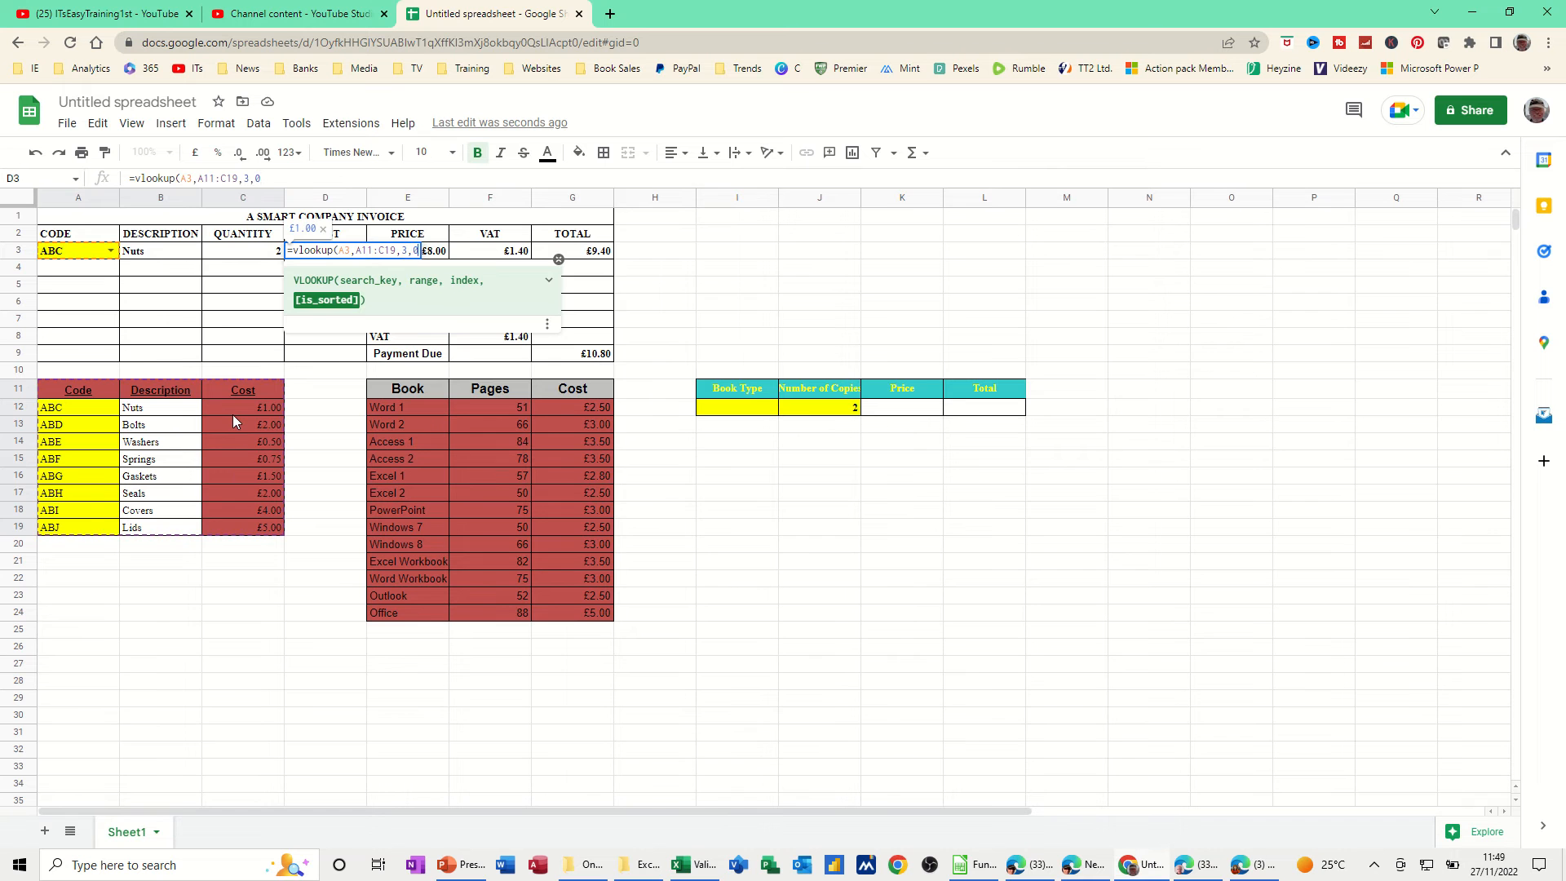
pyautogui.write(')')
pyautogui.press('Return')
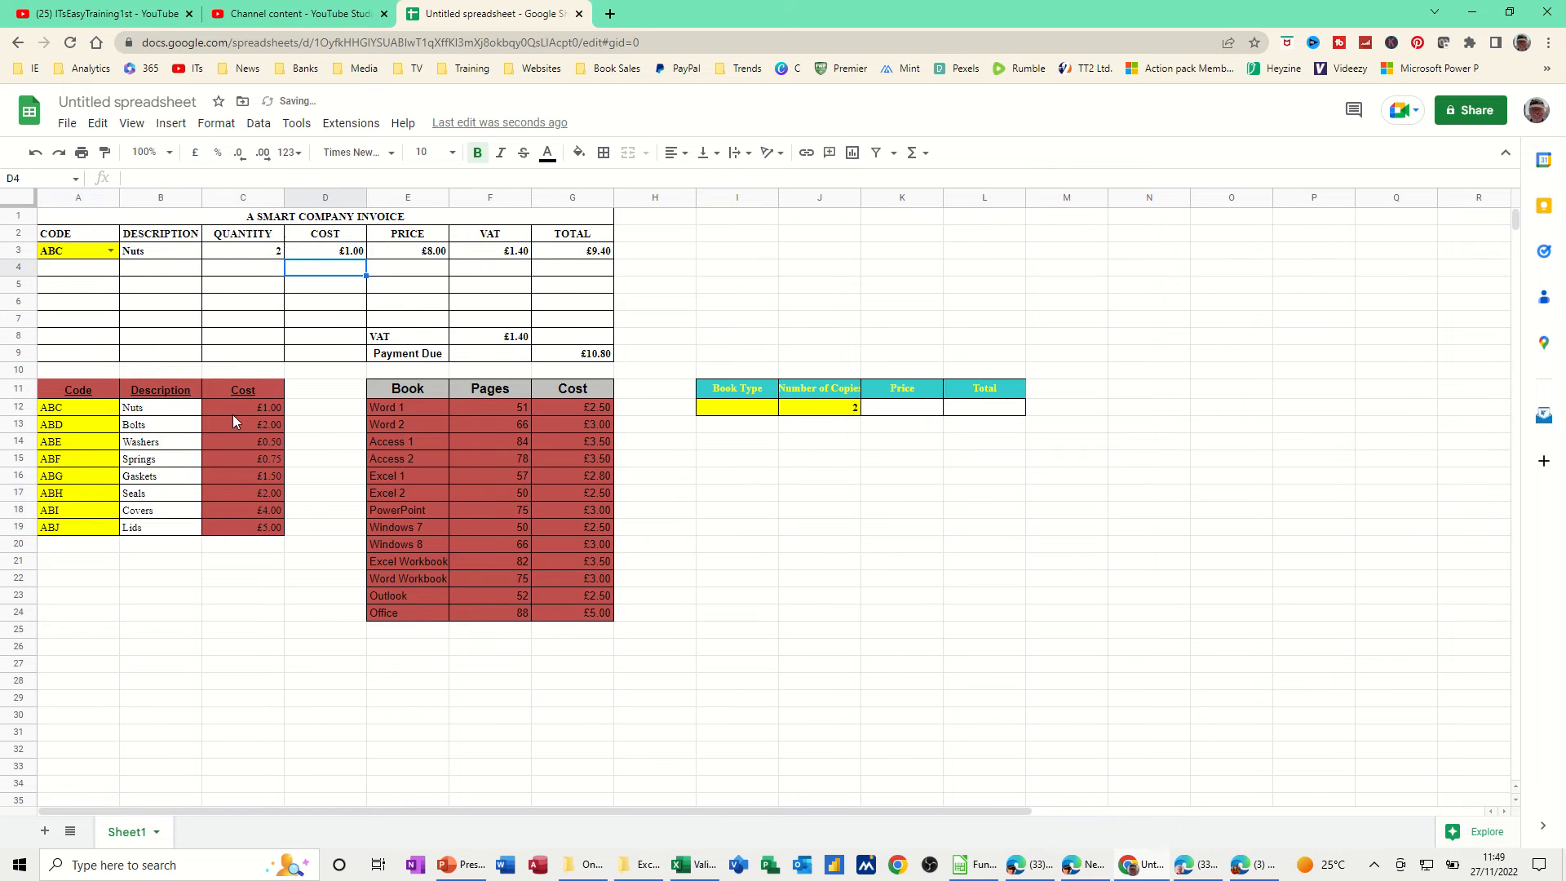
# Step: Change the invoice code in A3 to ABD to test the cost lookup in D3
pyautogui.click(327, 255)
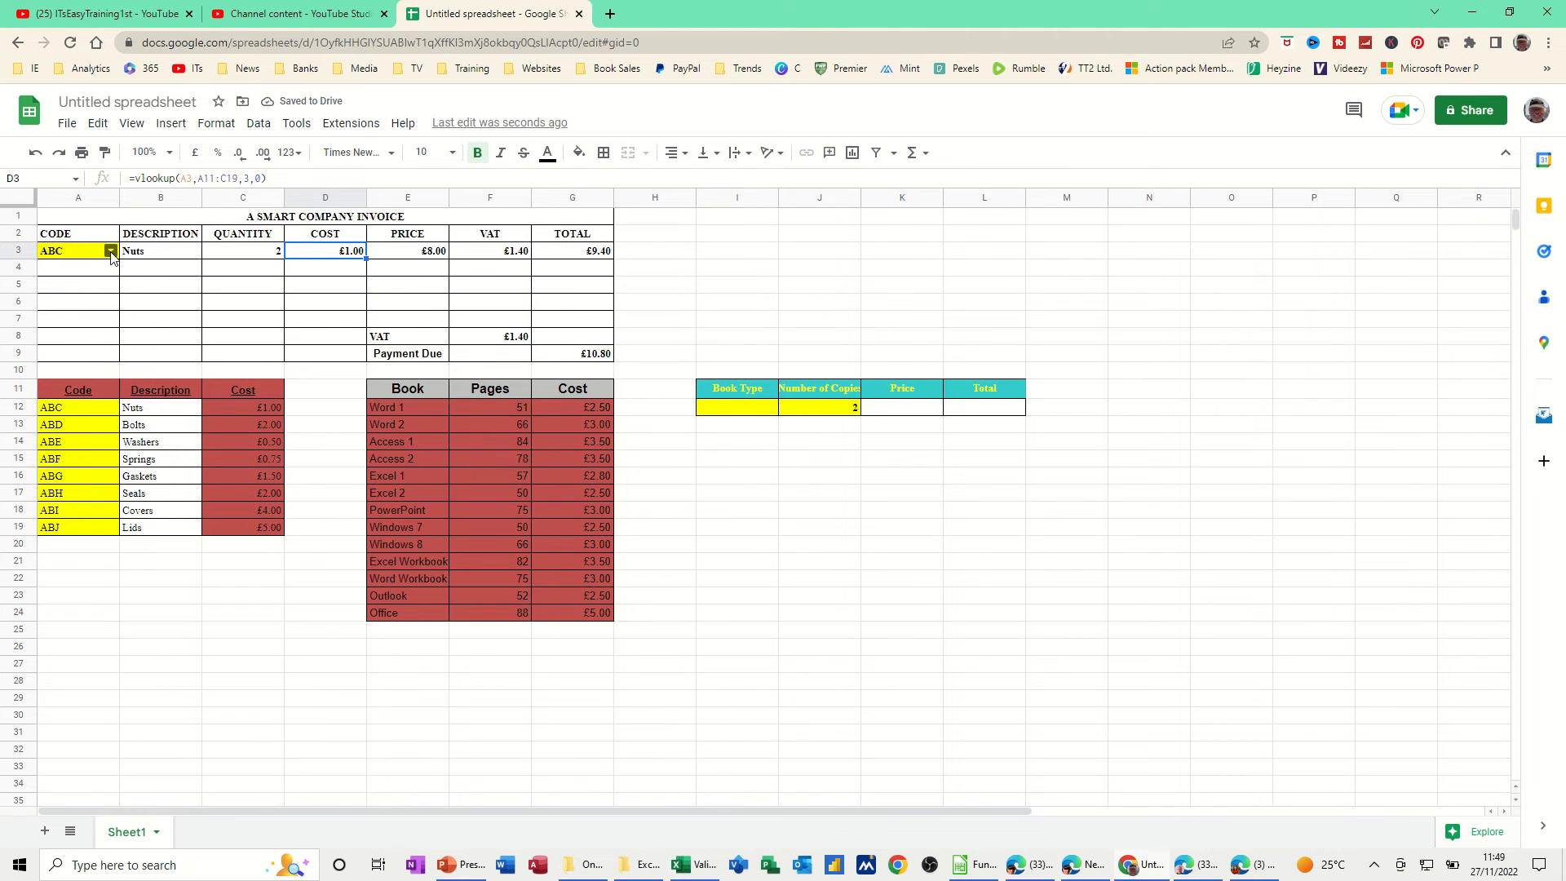
pyautogui.click(110, 253)
pyautogui.click(79, 295)
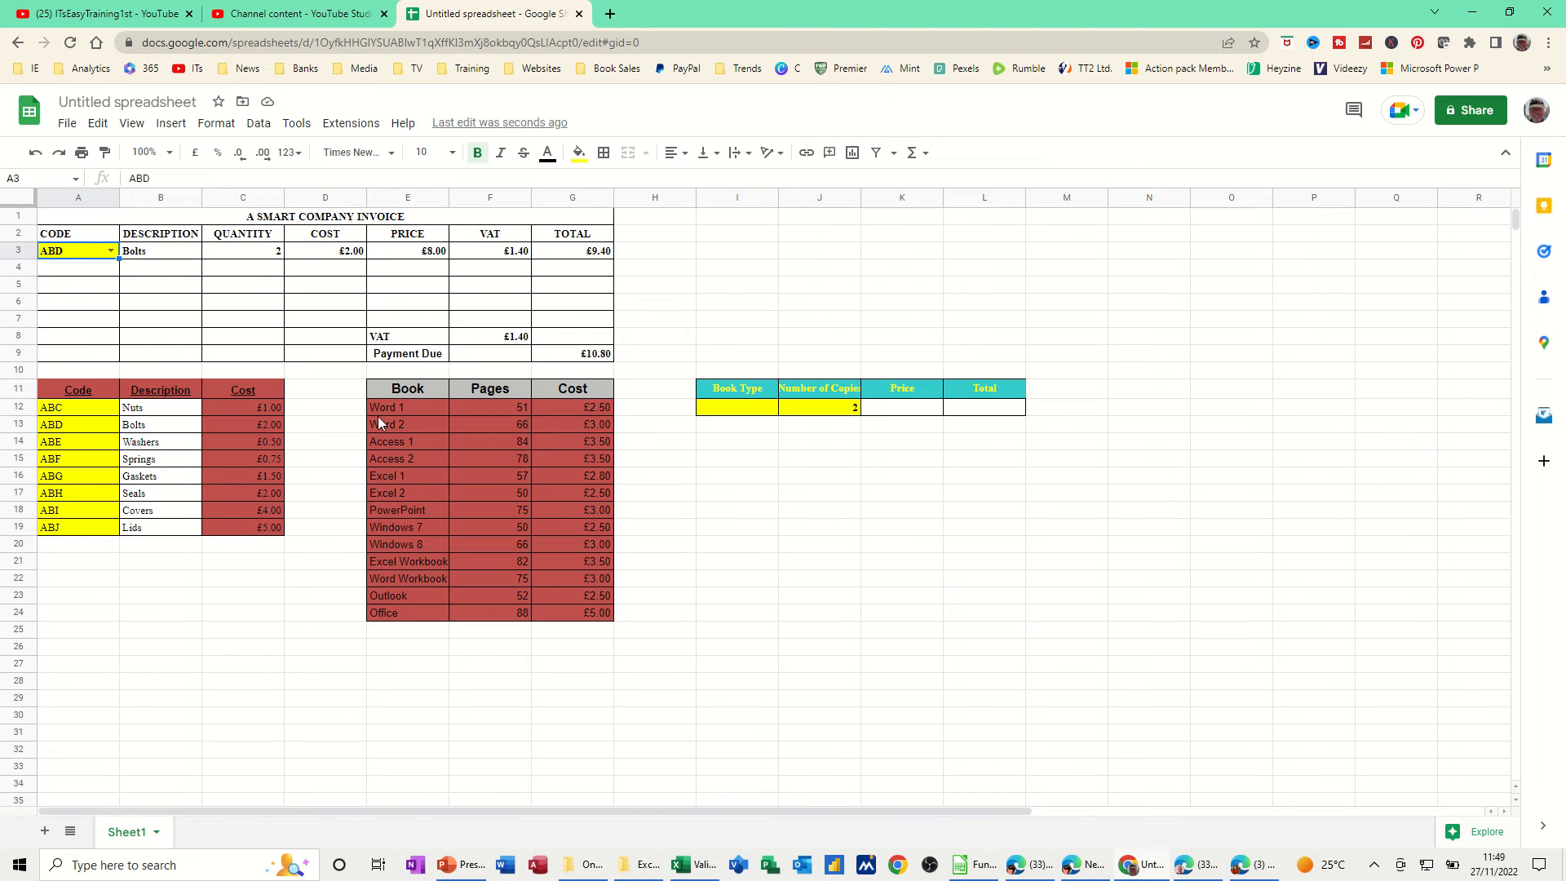
# Step: Name the list of book titles in E12:E24 "courses"
pyautogui.moveTo(383, 403); pyautogui.dragTo(406, 613)
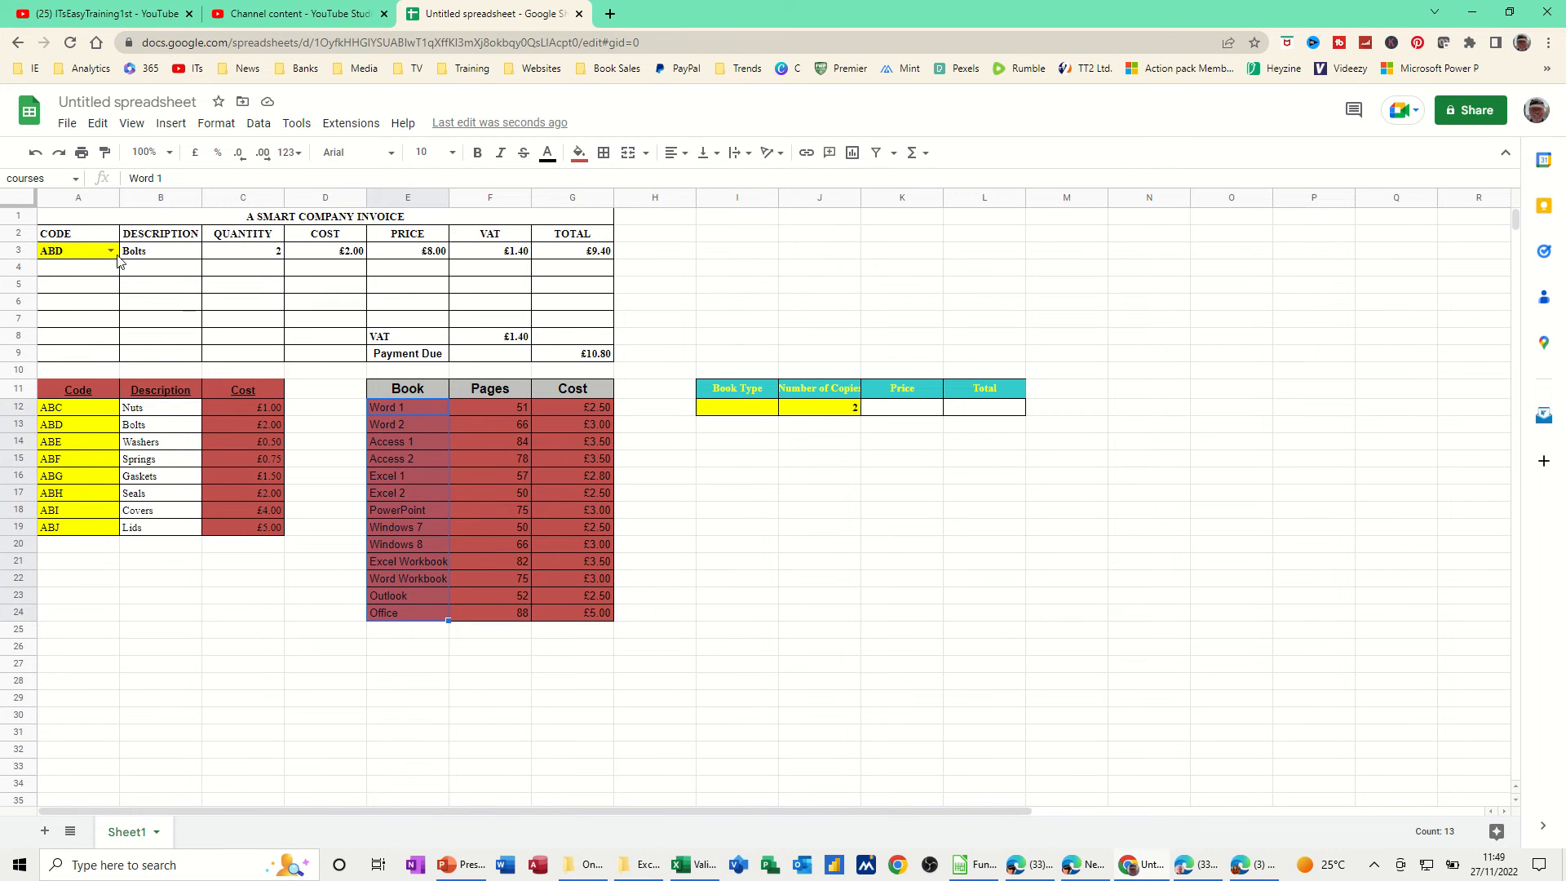
pyautogui.click(4, 178)
pyautogui.write('courses')
# Step: Add a data validation drop-down list from the range =courses to Book Type cell I12 and choose Word 2
pyautogui.click(742, 414)
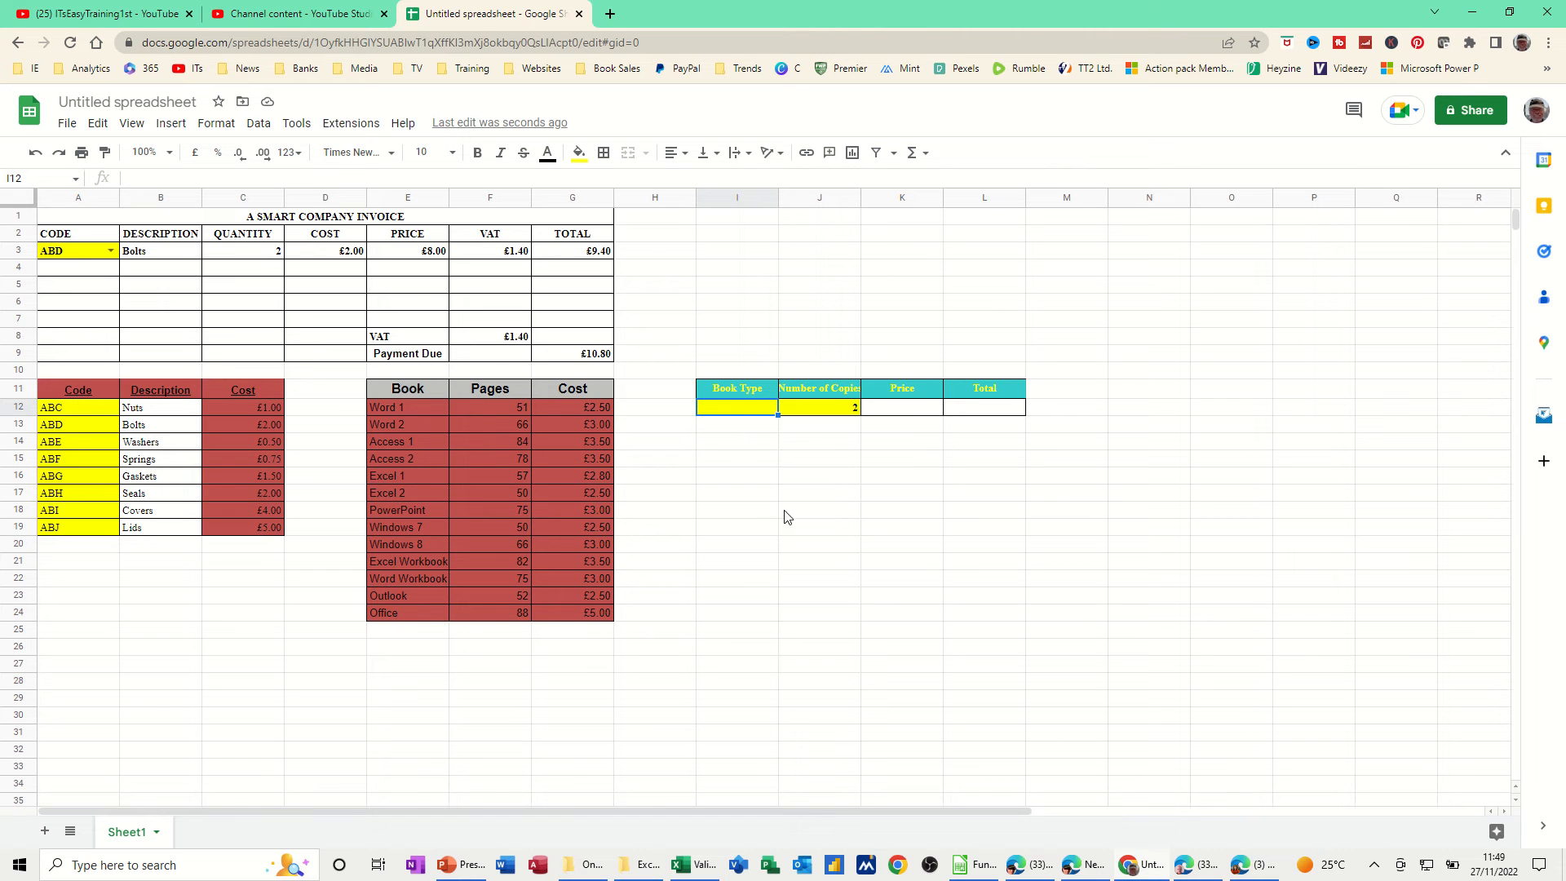
pyautogui.click(754, 481)
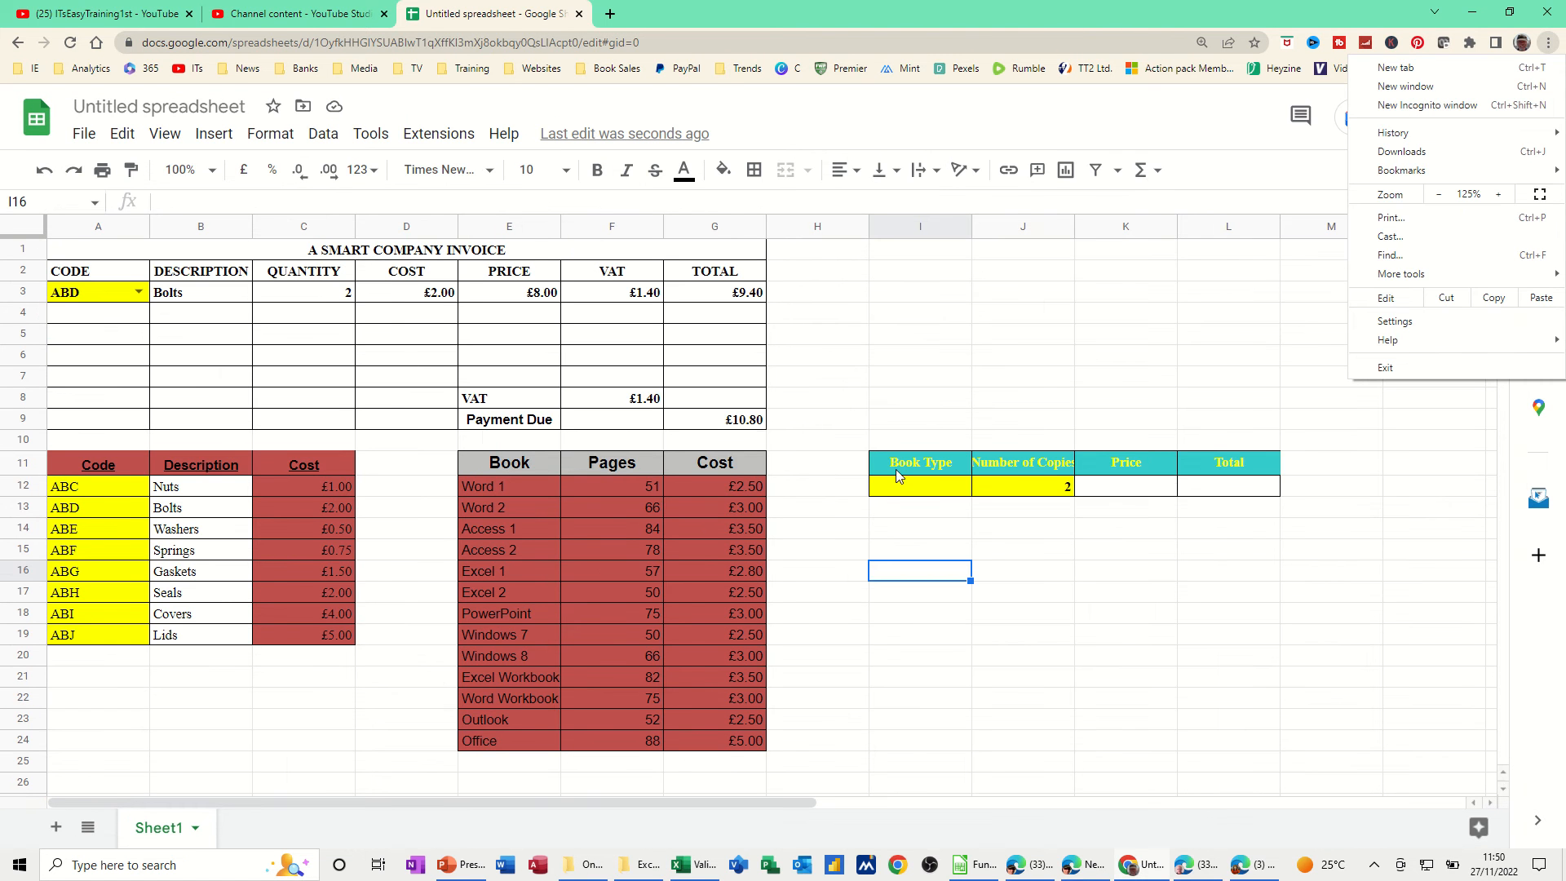
pyautogui.click(909, 490)
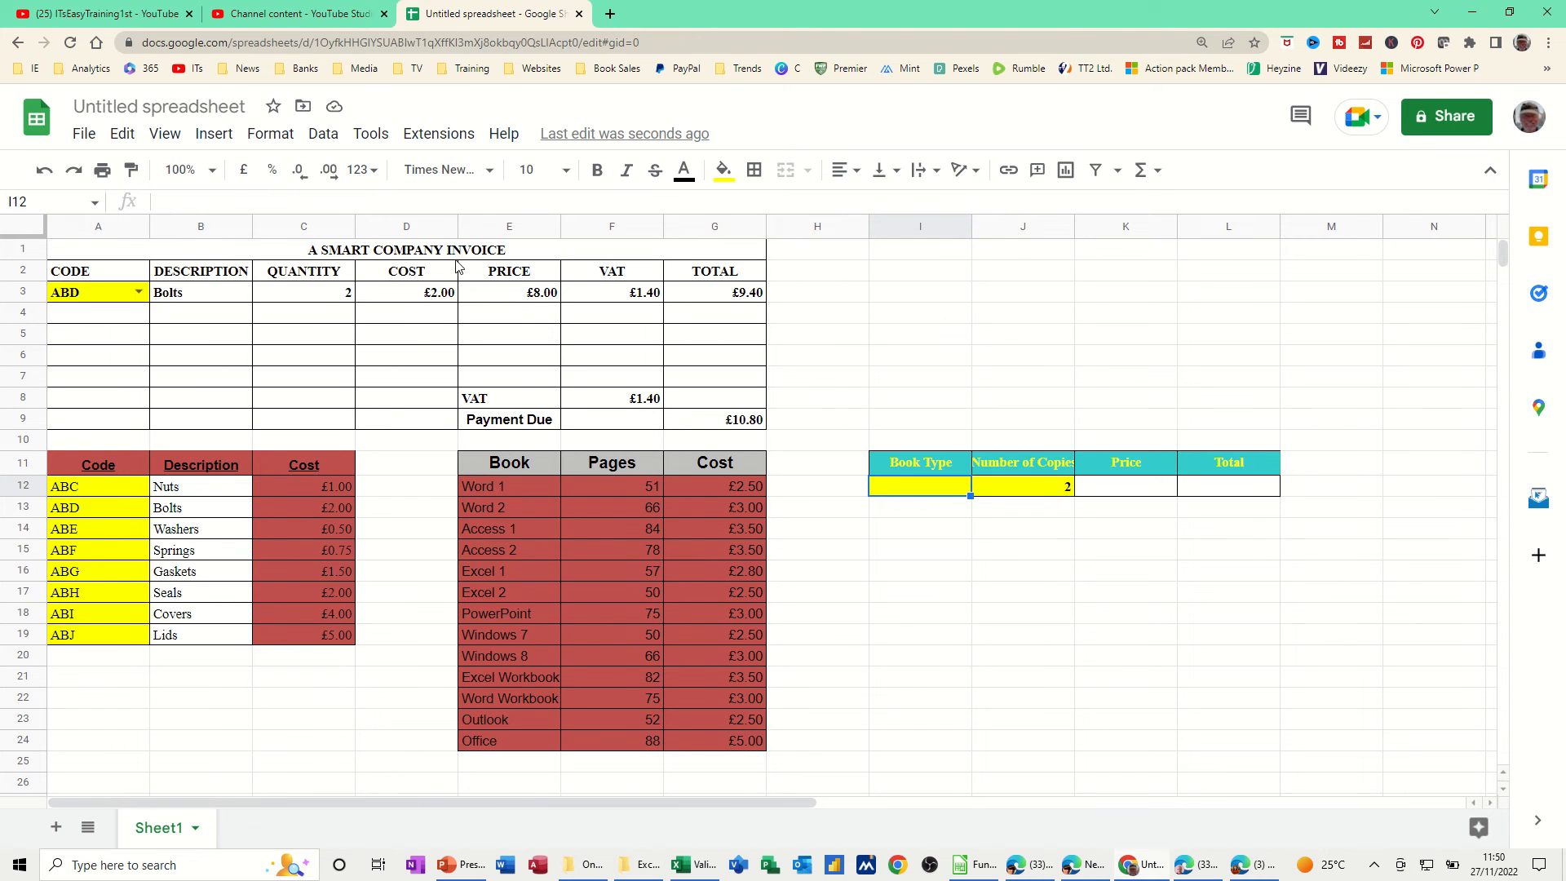
pyautogui.click(325, 140)
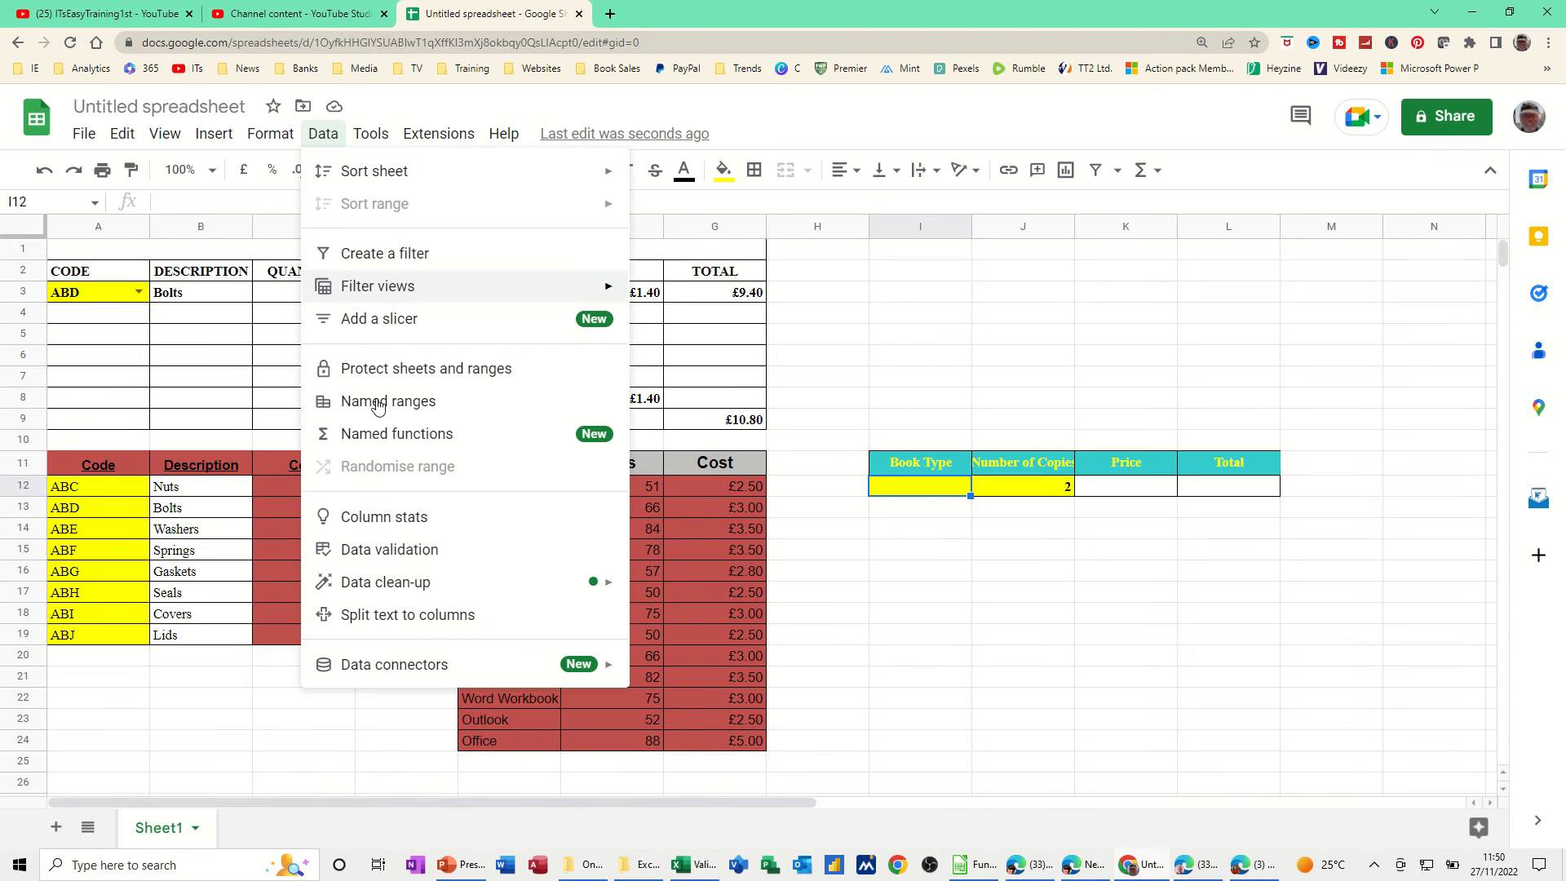
pyautogui.click(385, 552)
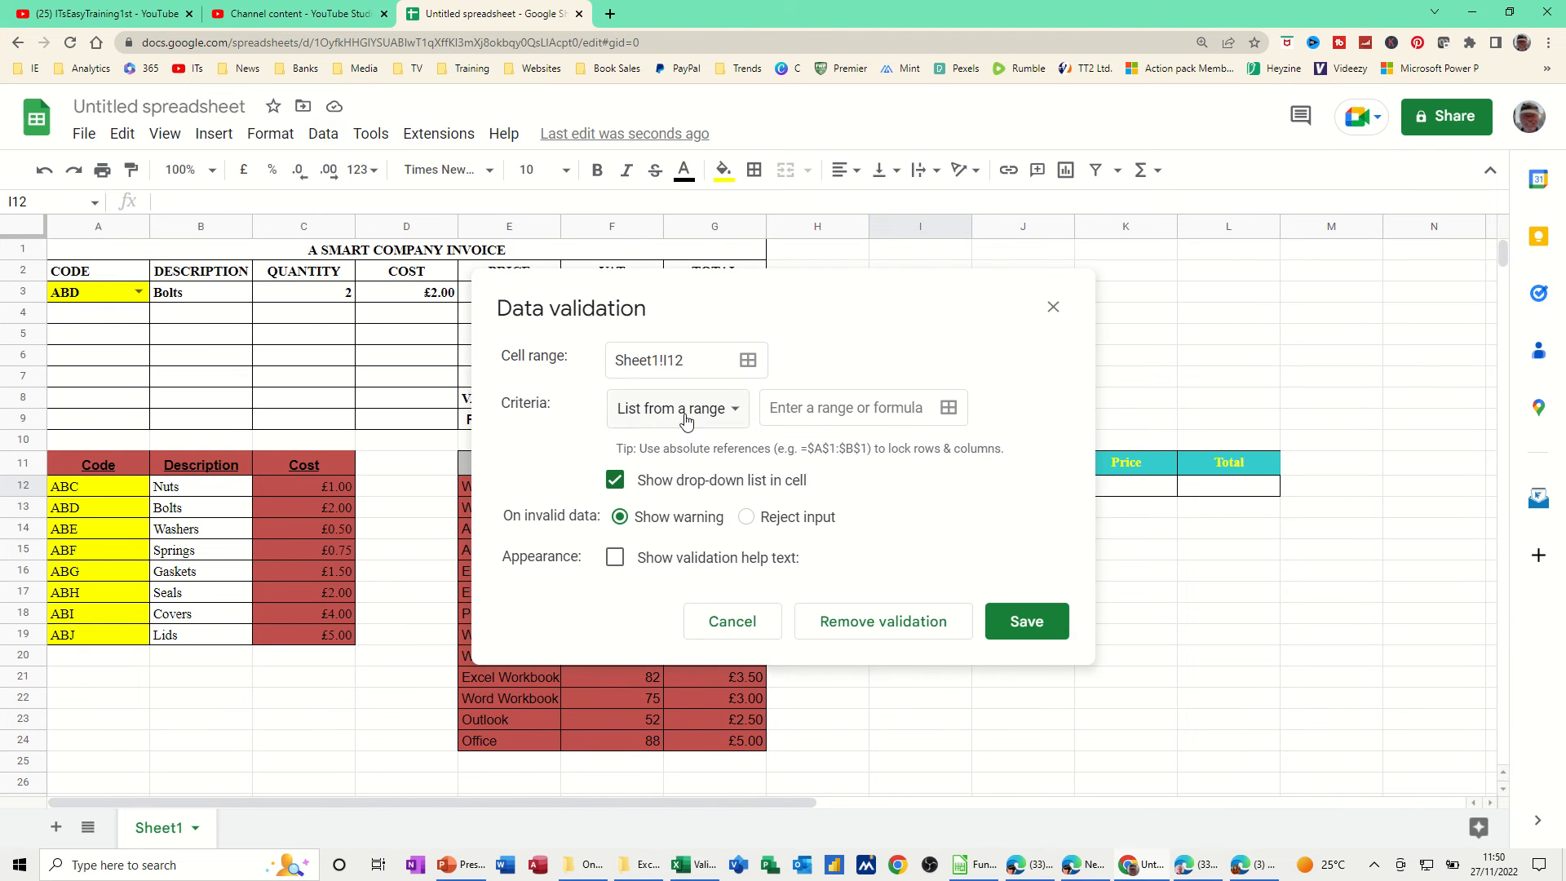
pyautogui.click(789, 409)
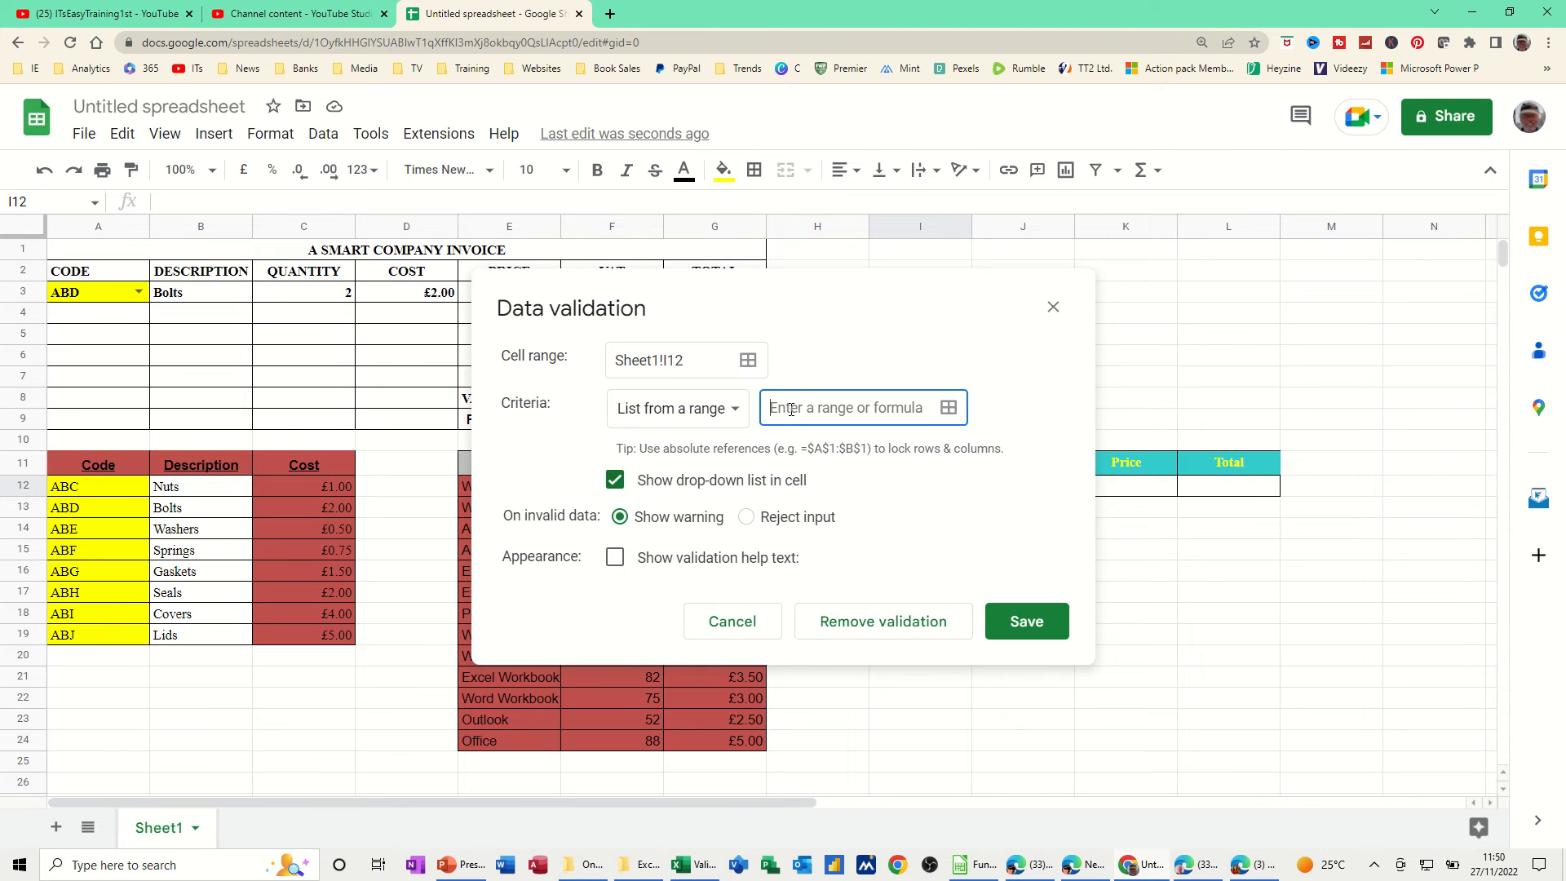
pyautogui.write('=courses')
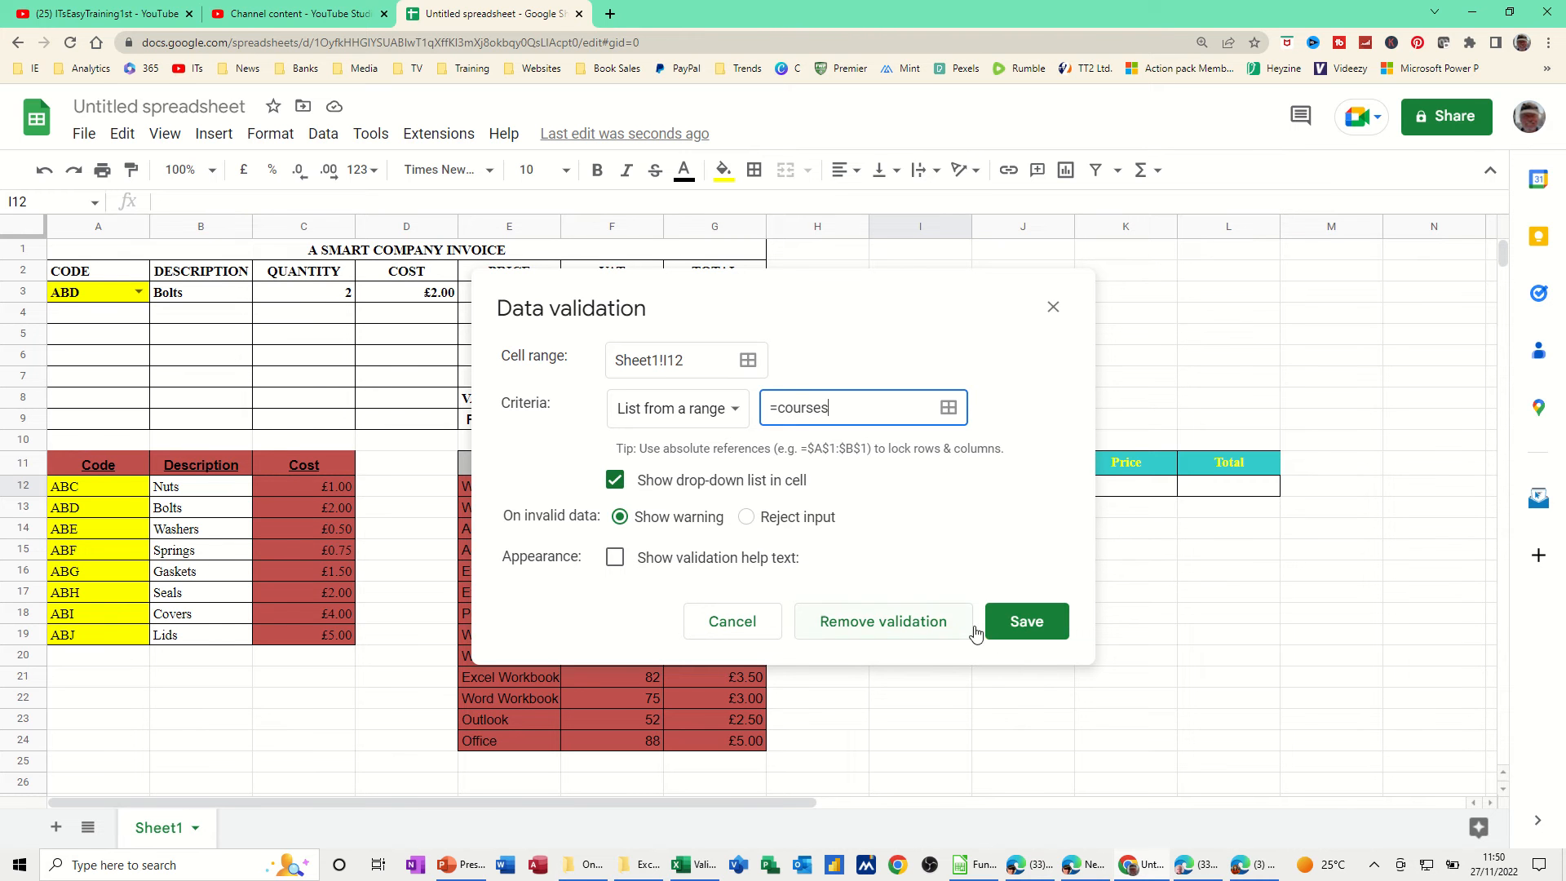
pyautogui.click(1006, 624)
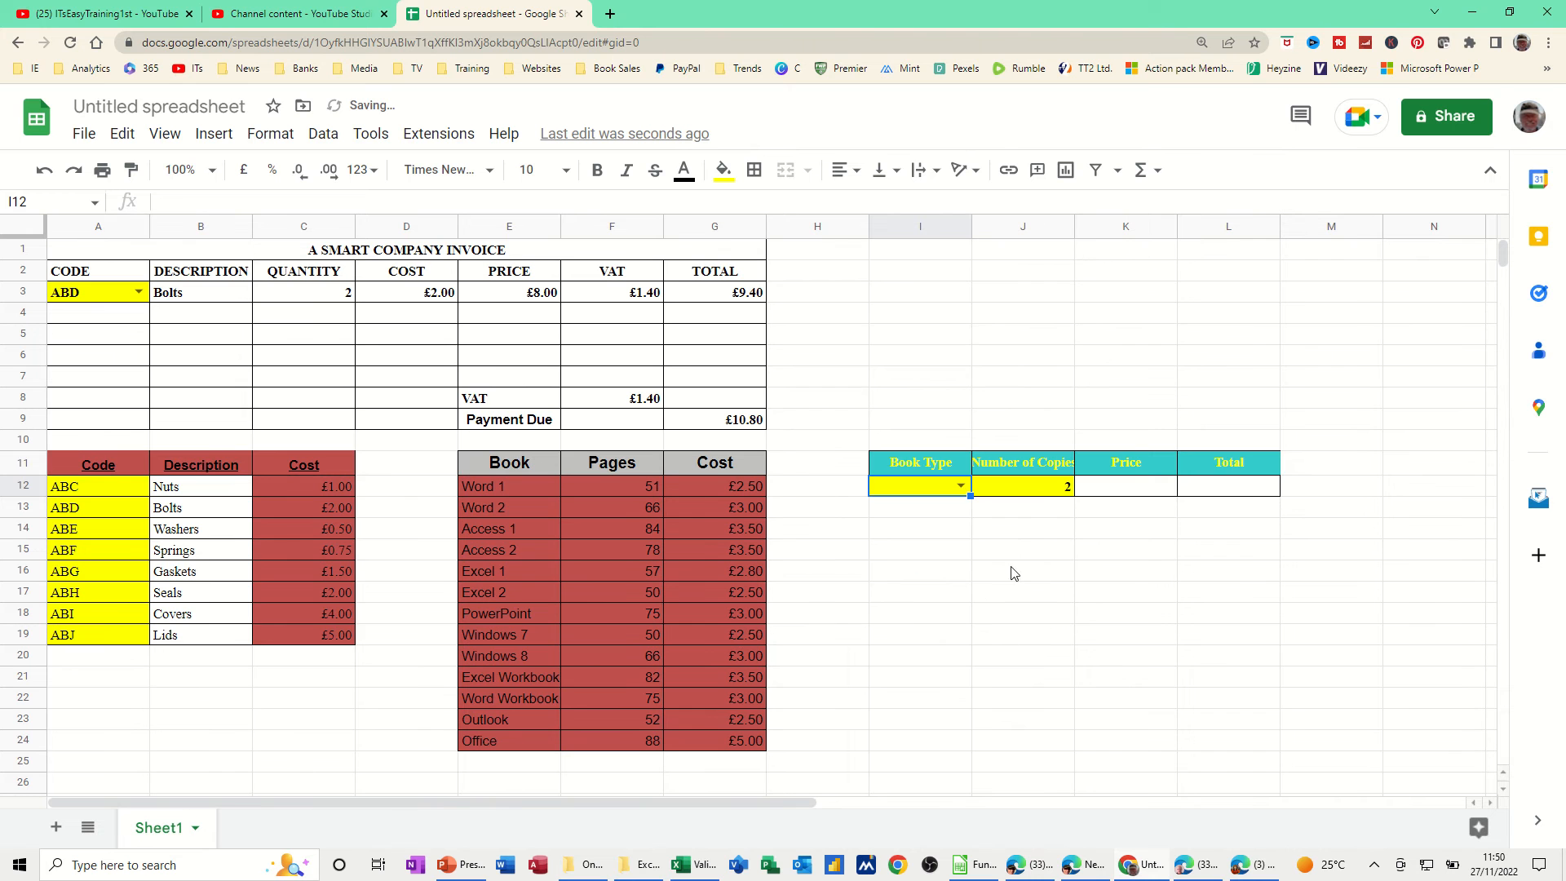
pyautogui.click(959, 487)
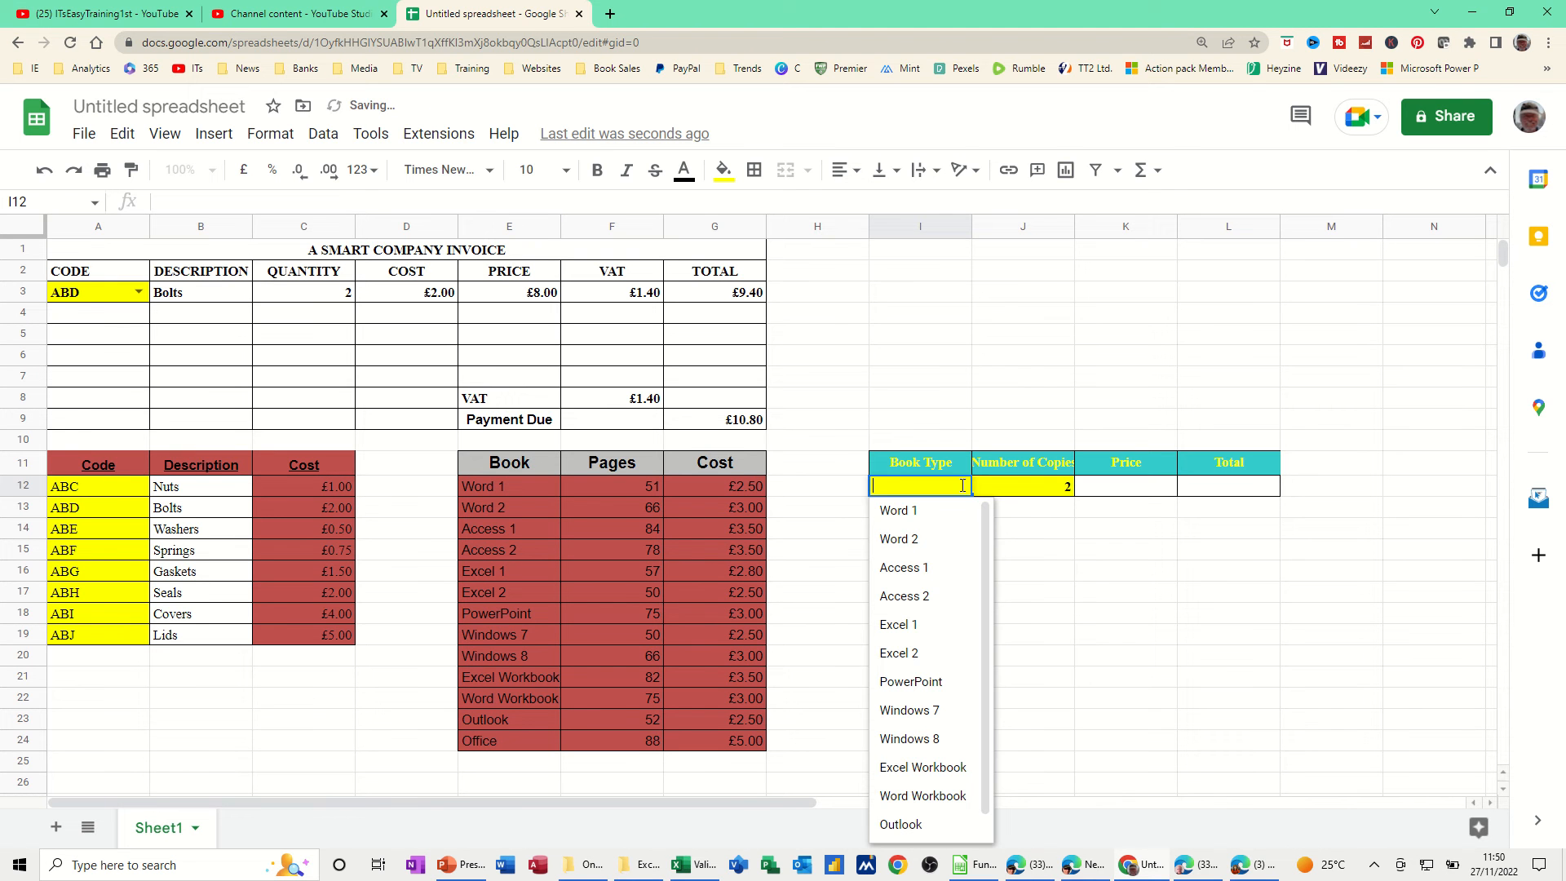
pyautogui.click(928, 542)
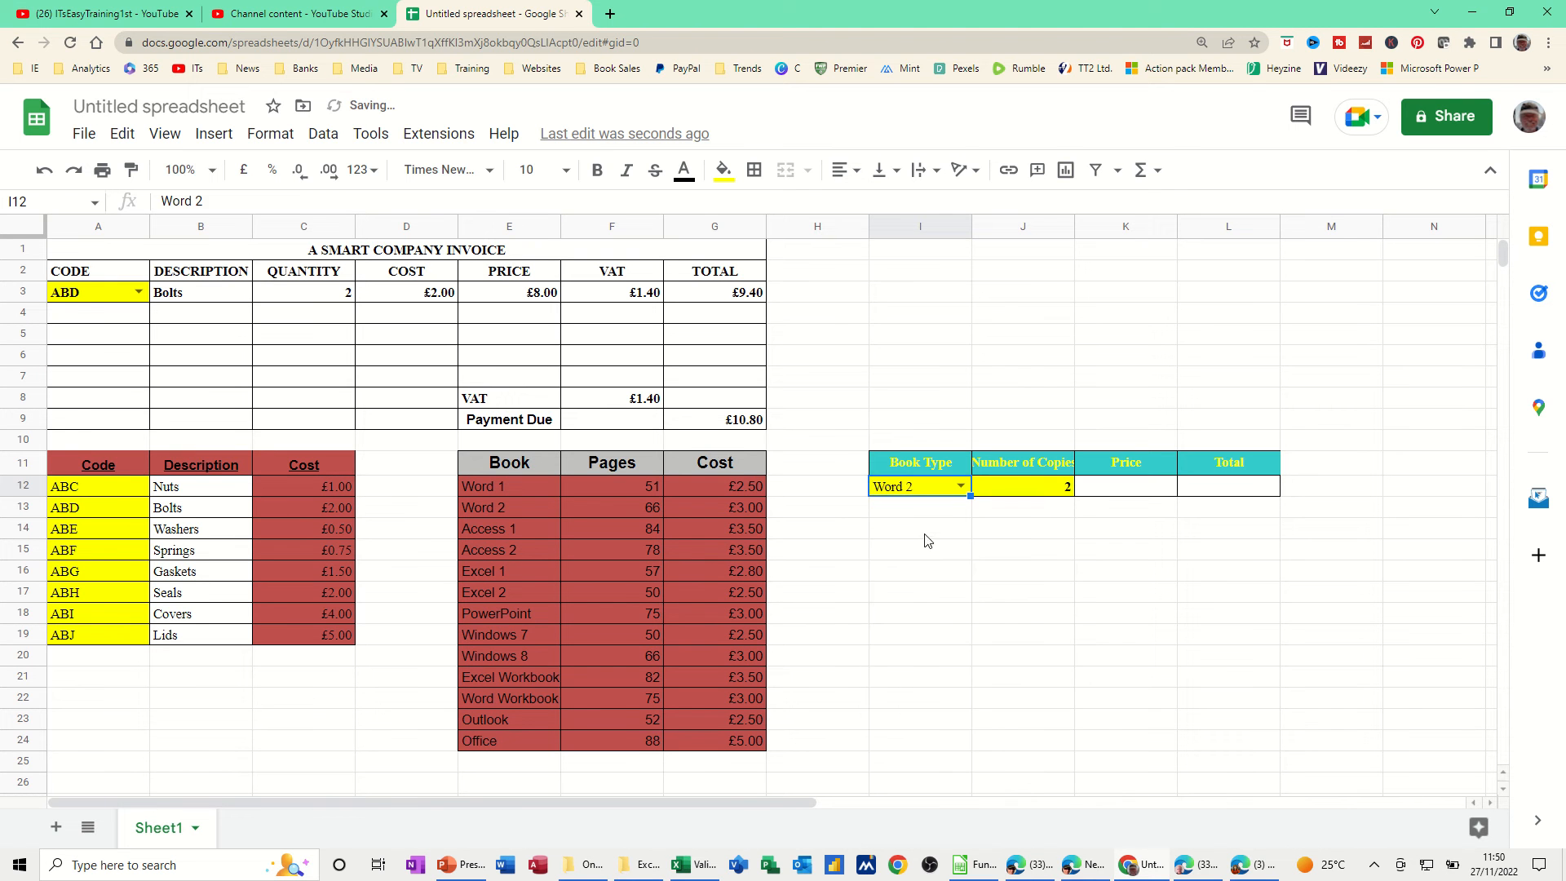
# Step: Enter =vlookup(I12,E11:G24,3,0) in Price cell K12 to look up the selected book's cost
pyautogui.click(1127, 491)
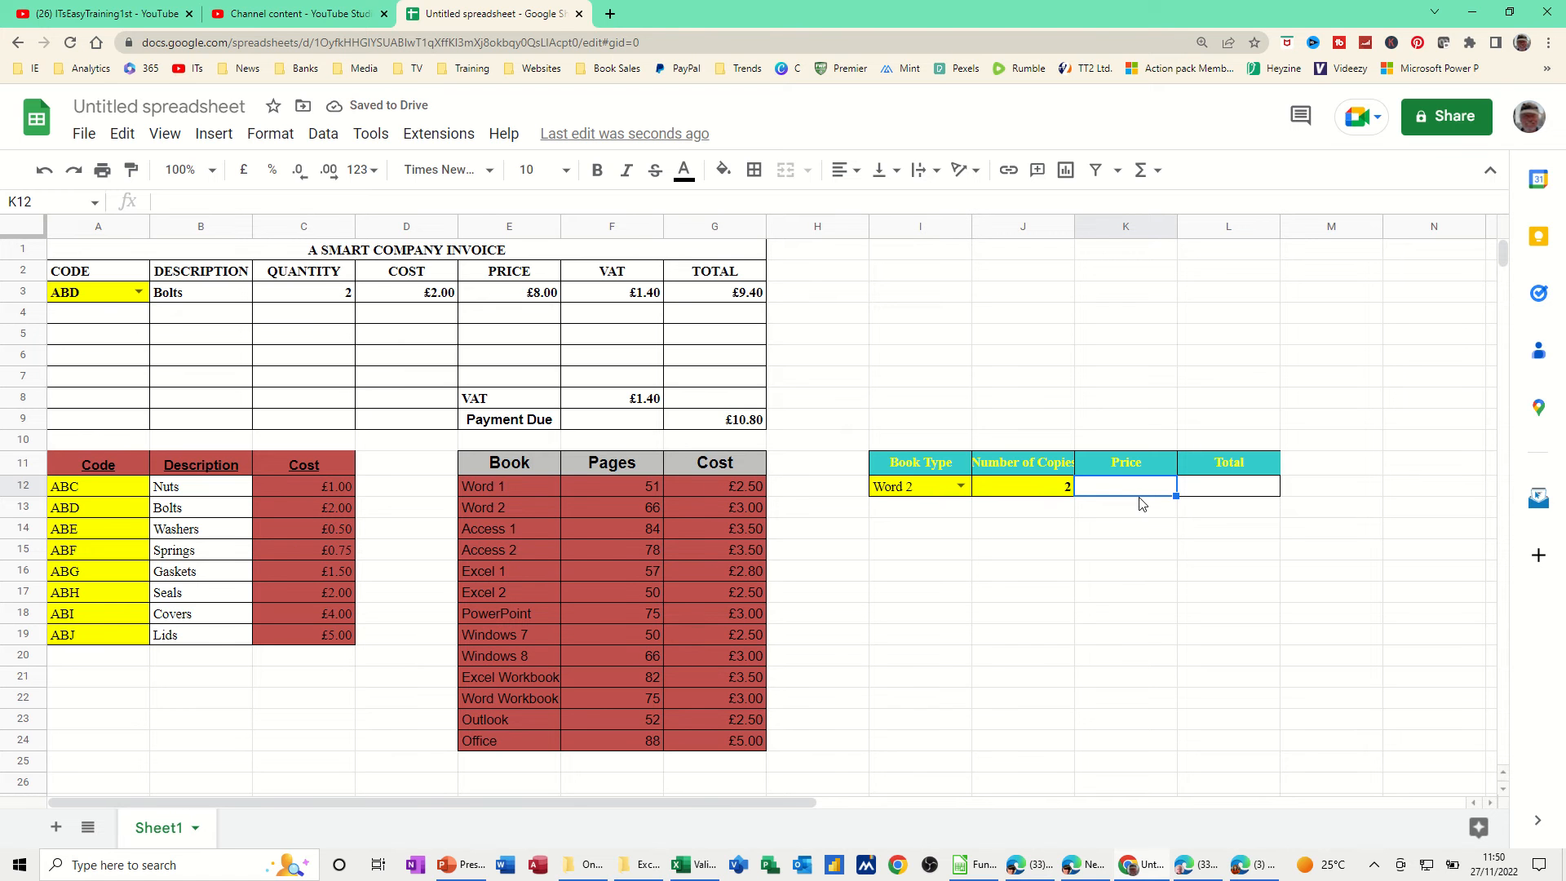
pyautogui.write('=v')
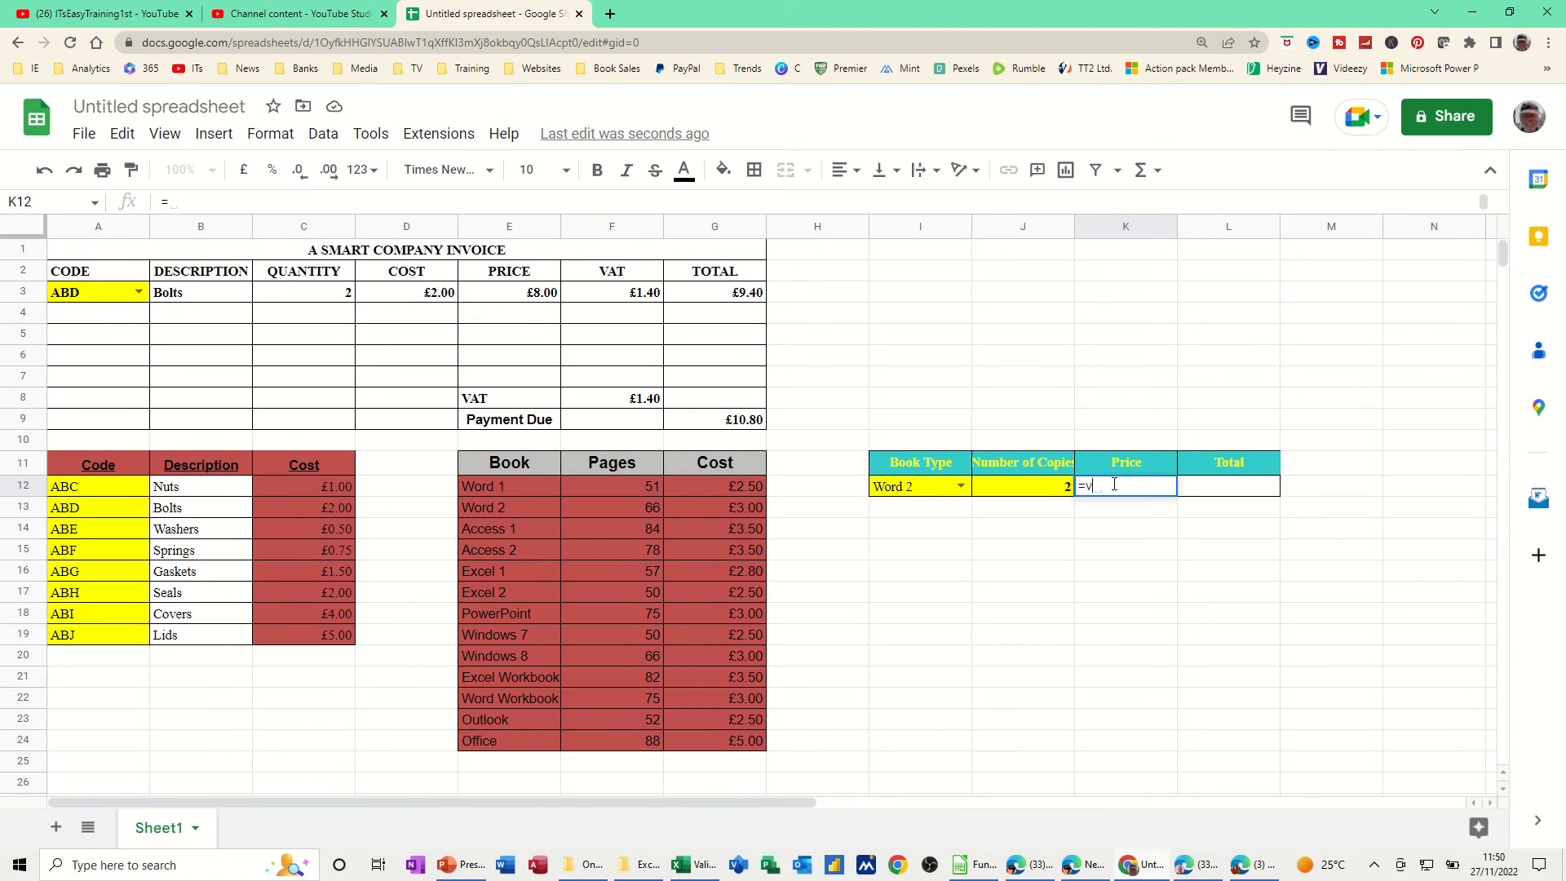
pyautogui.write('lookup')
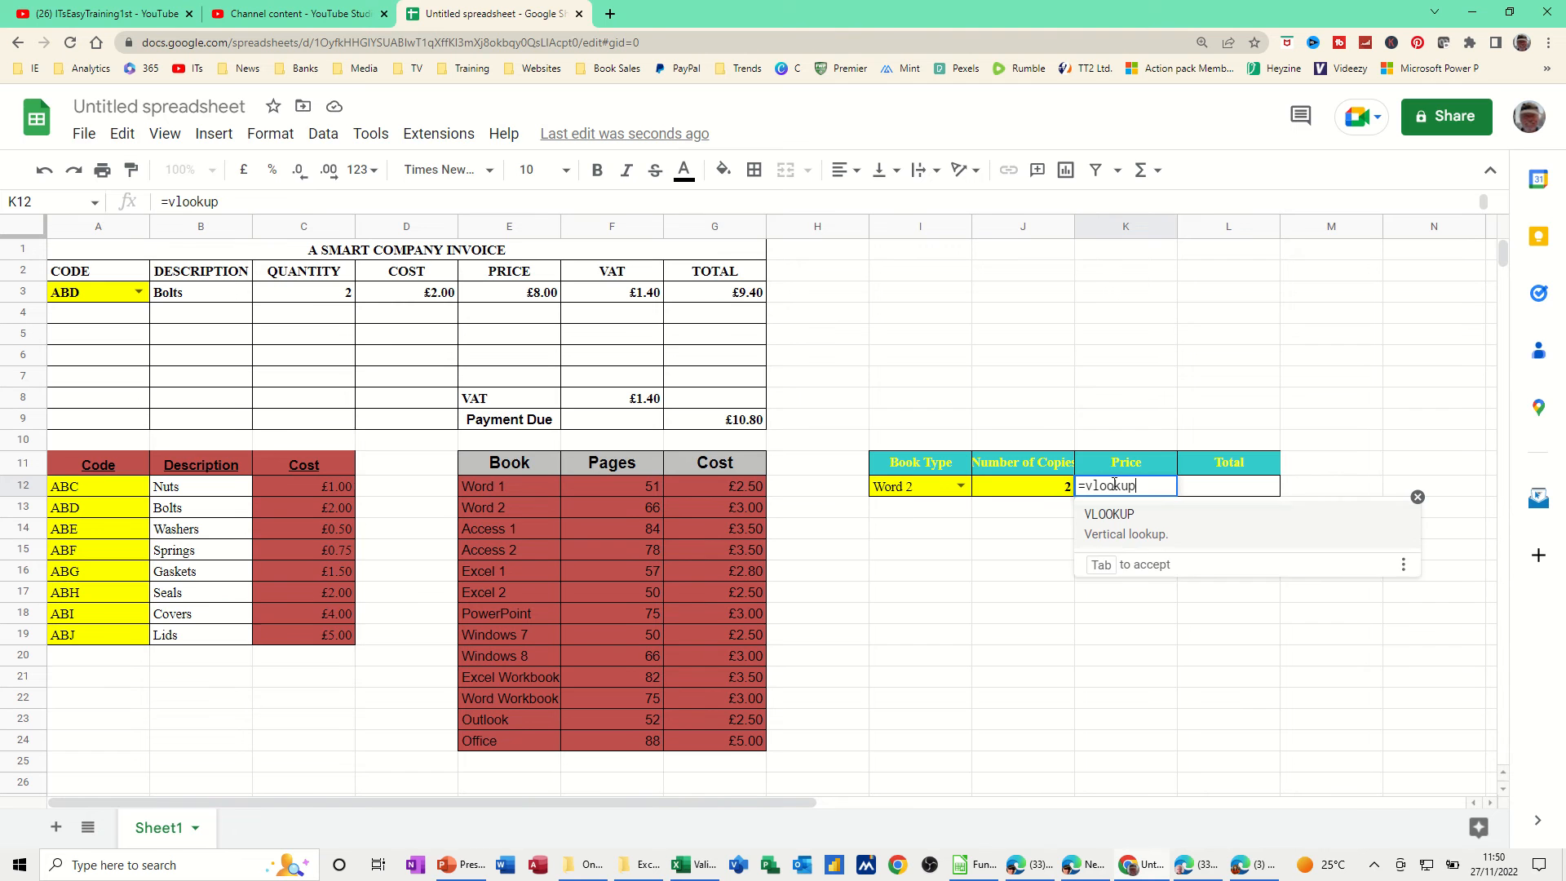
pyautogui.write('(')
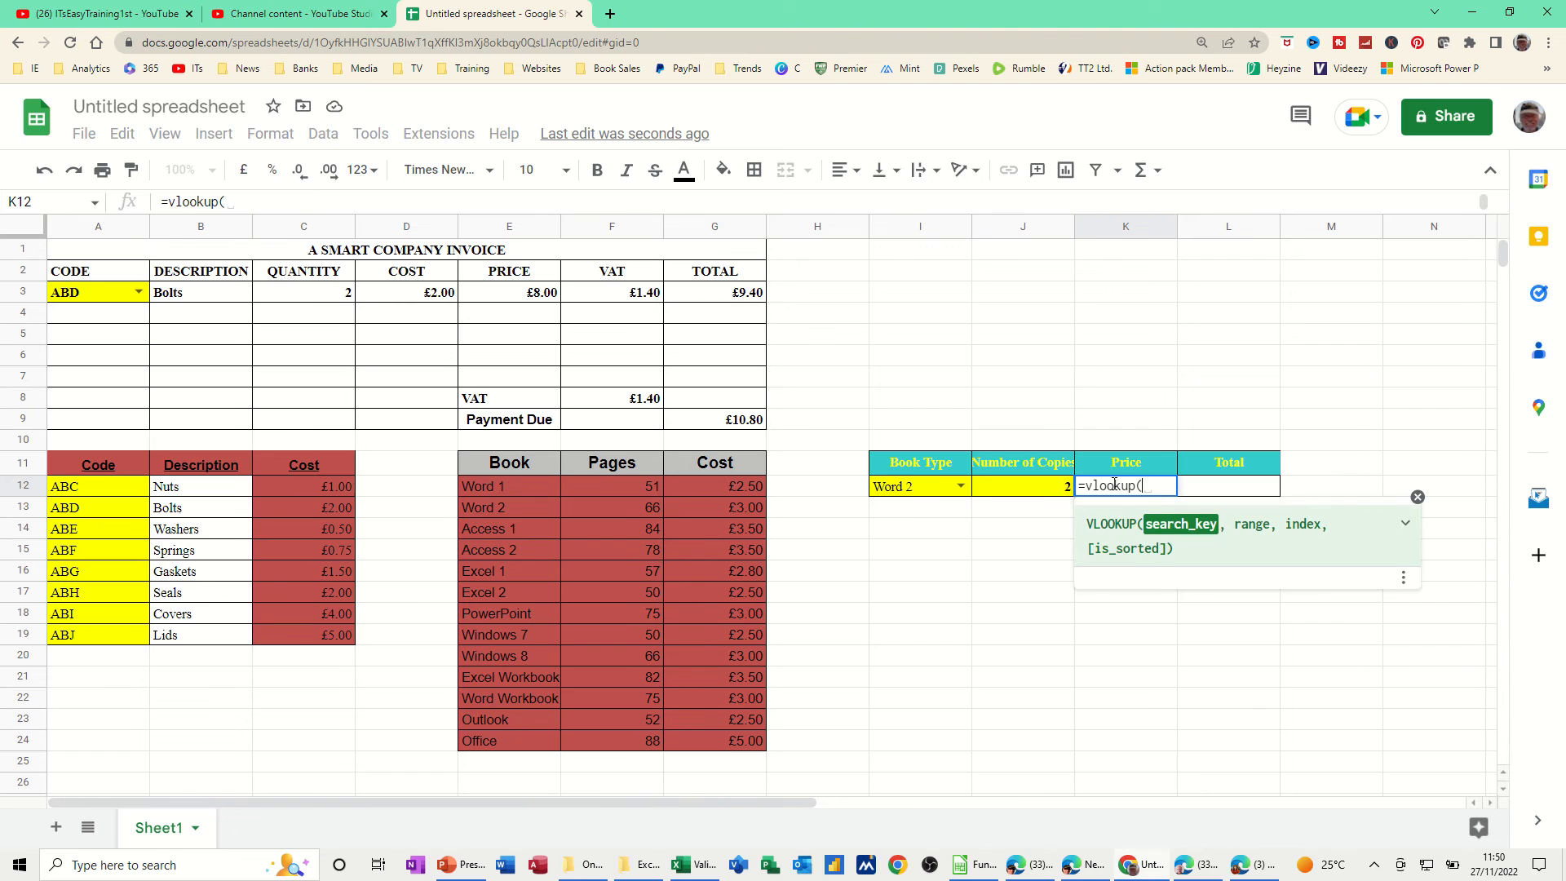
pyautogui.click(900, 494)
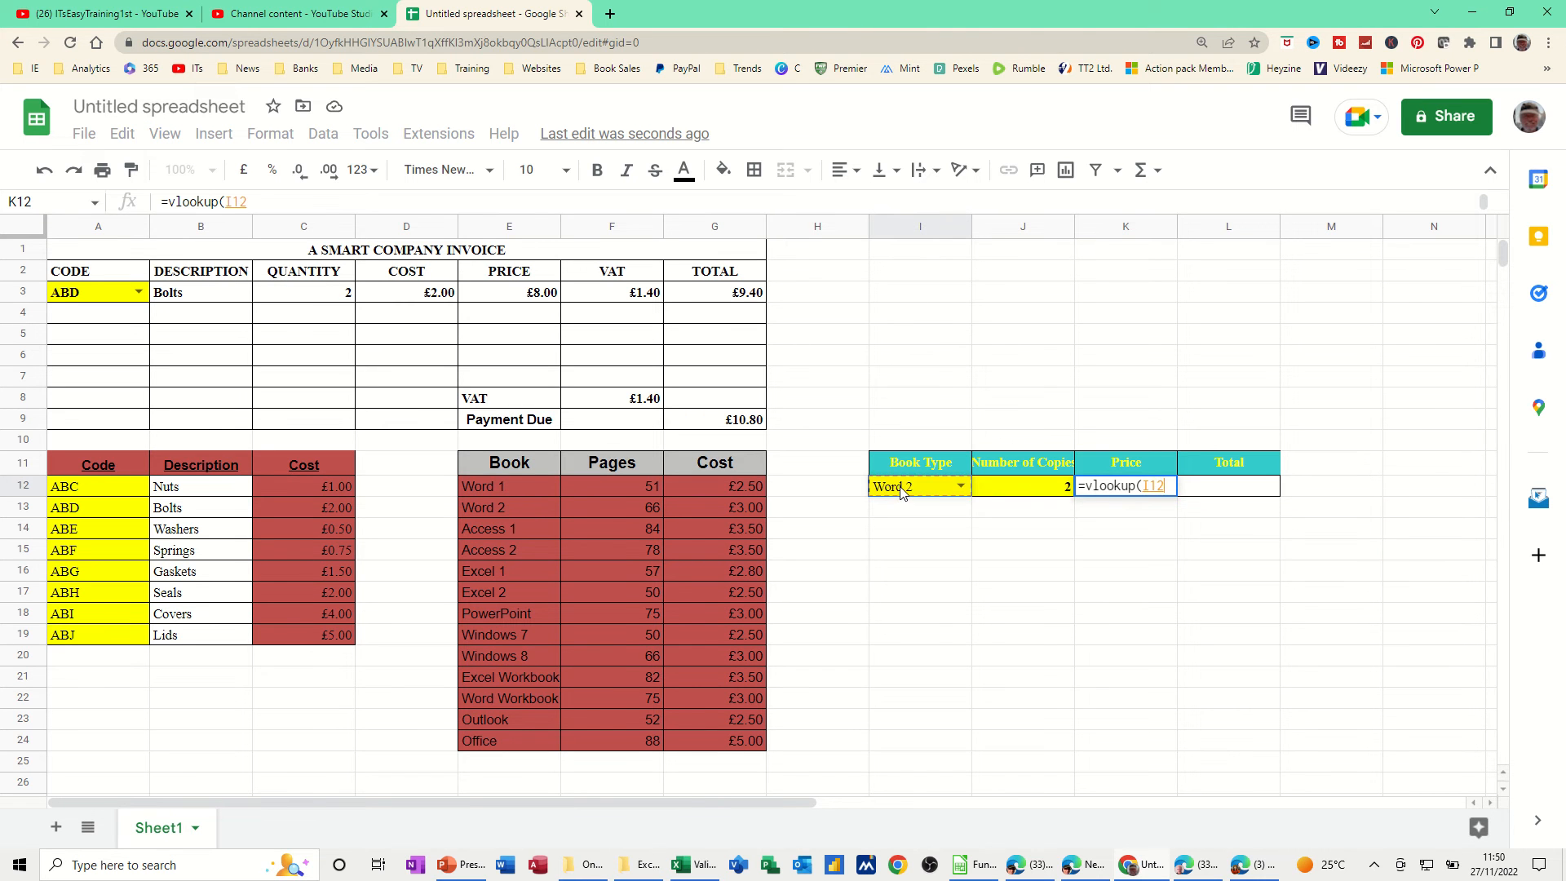
pyautogui.write(',')
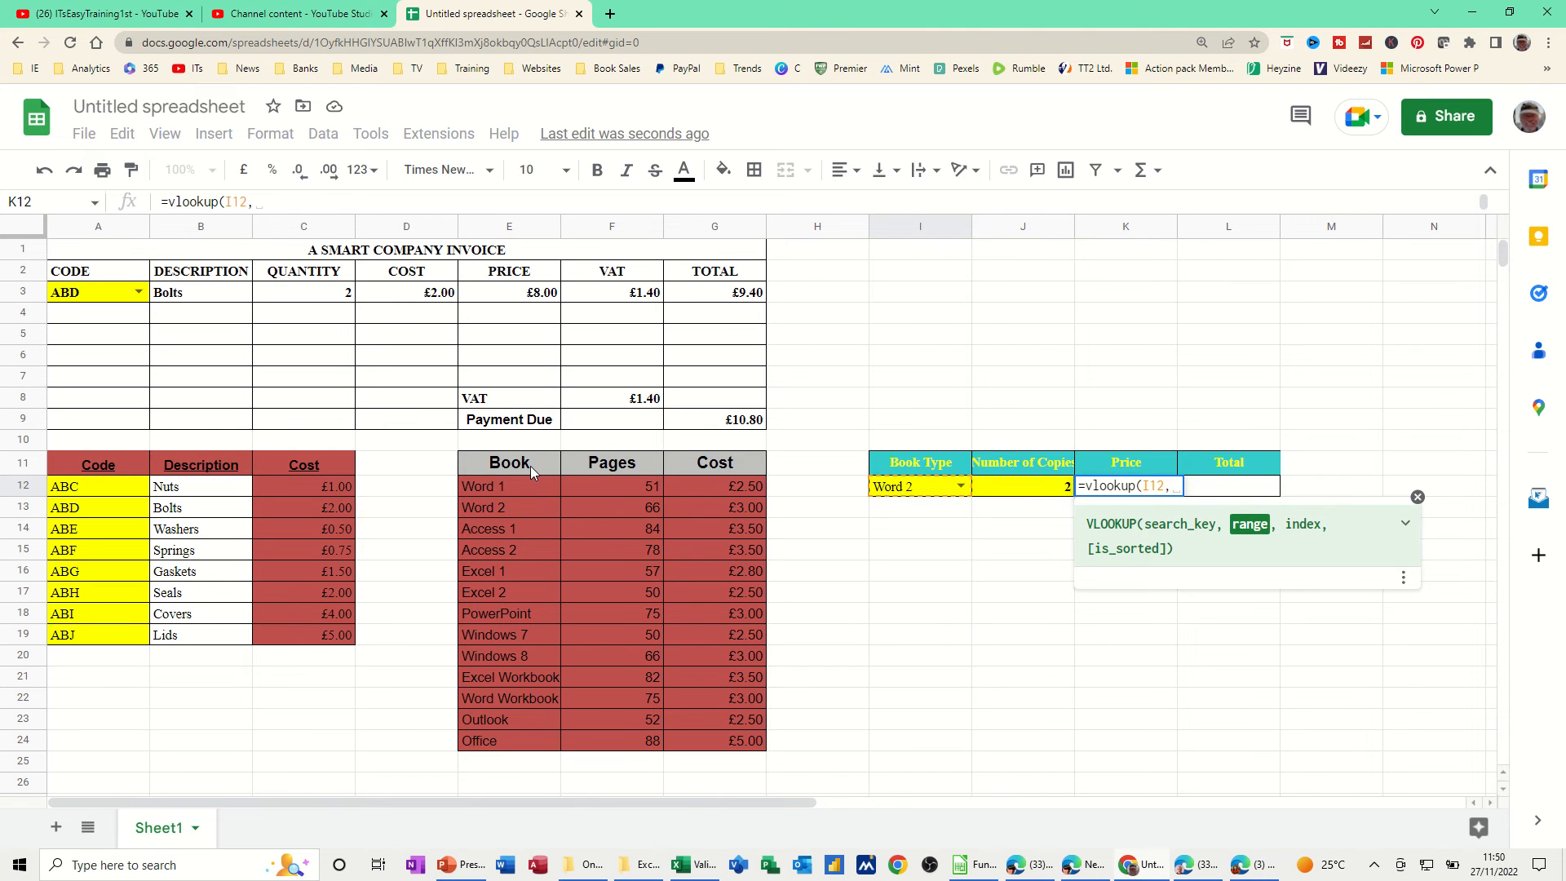
pyautogui.moveTo(530, 466); pyautogui.dragTo(744, 748)
pyautogui.write(',3')
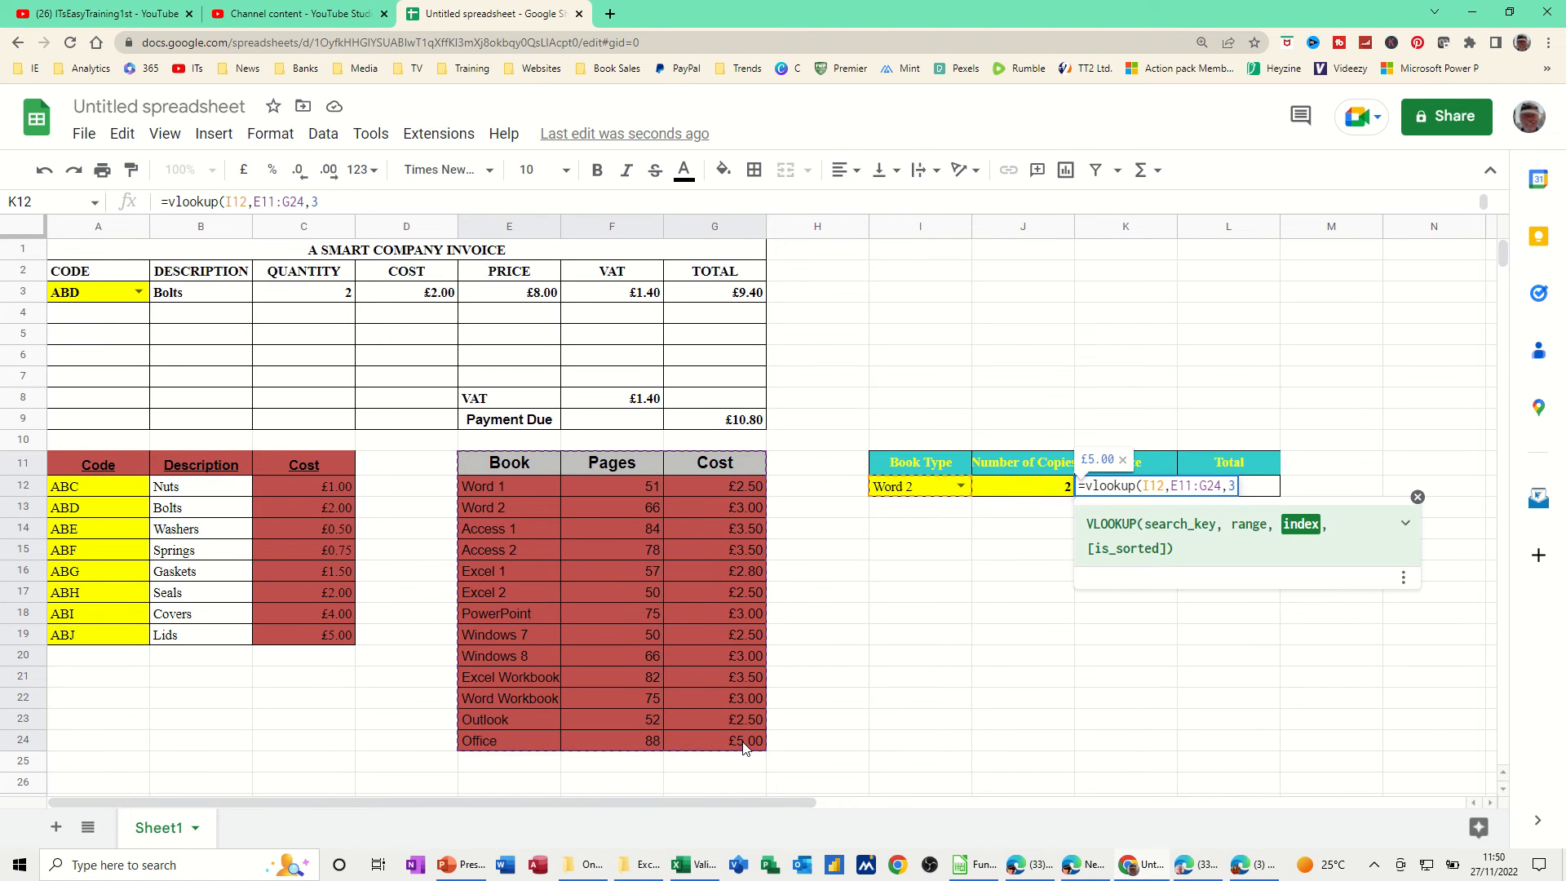
pyautogui.write(',0')
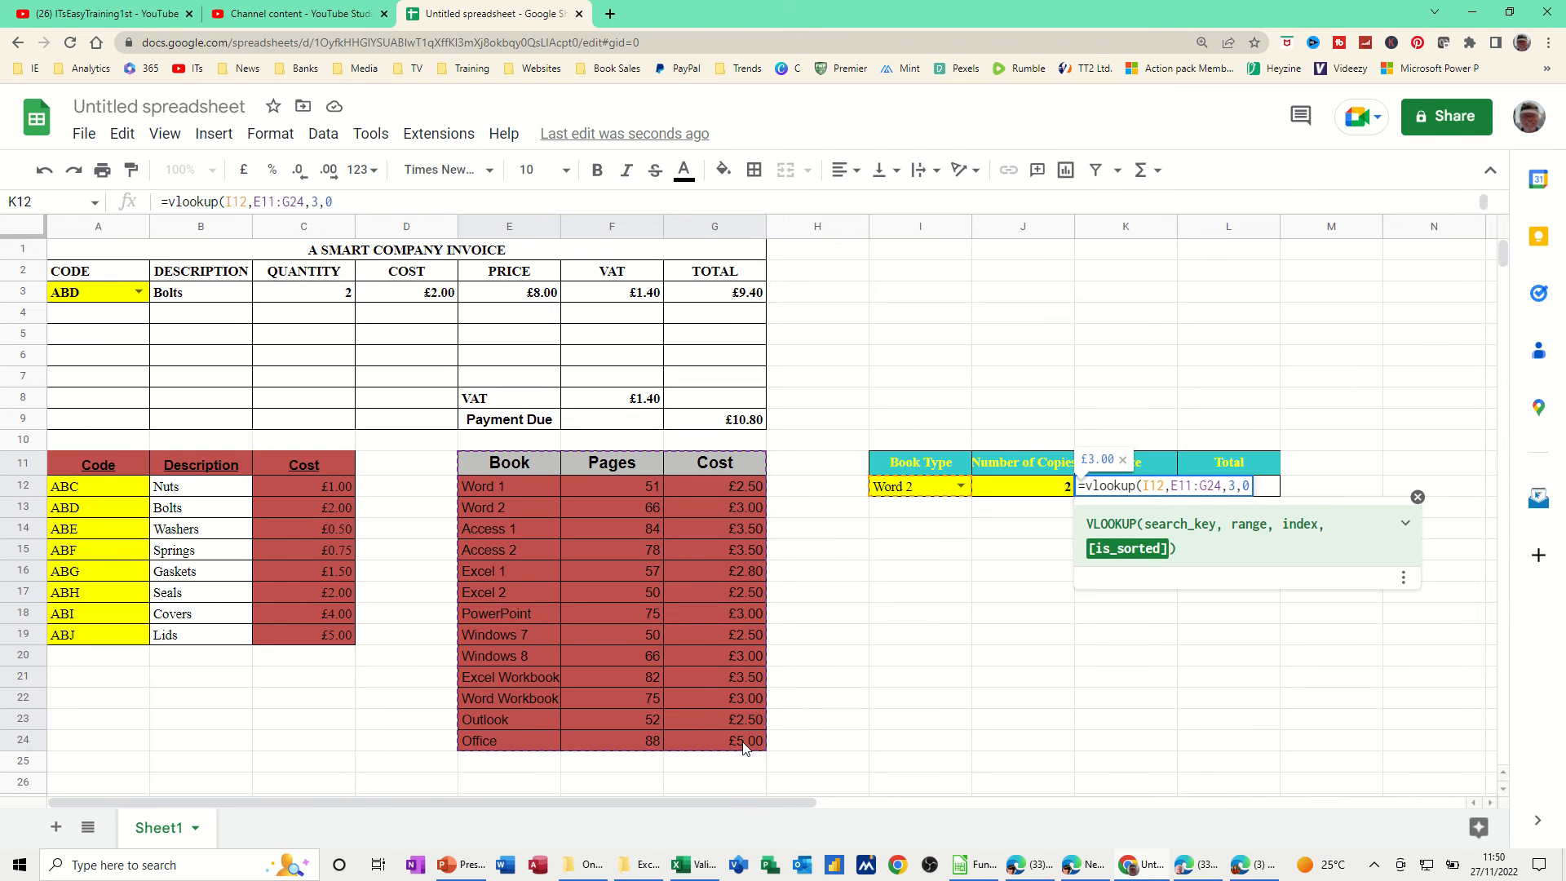
pyautogui.press('Return')
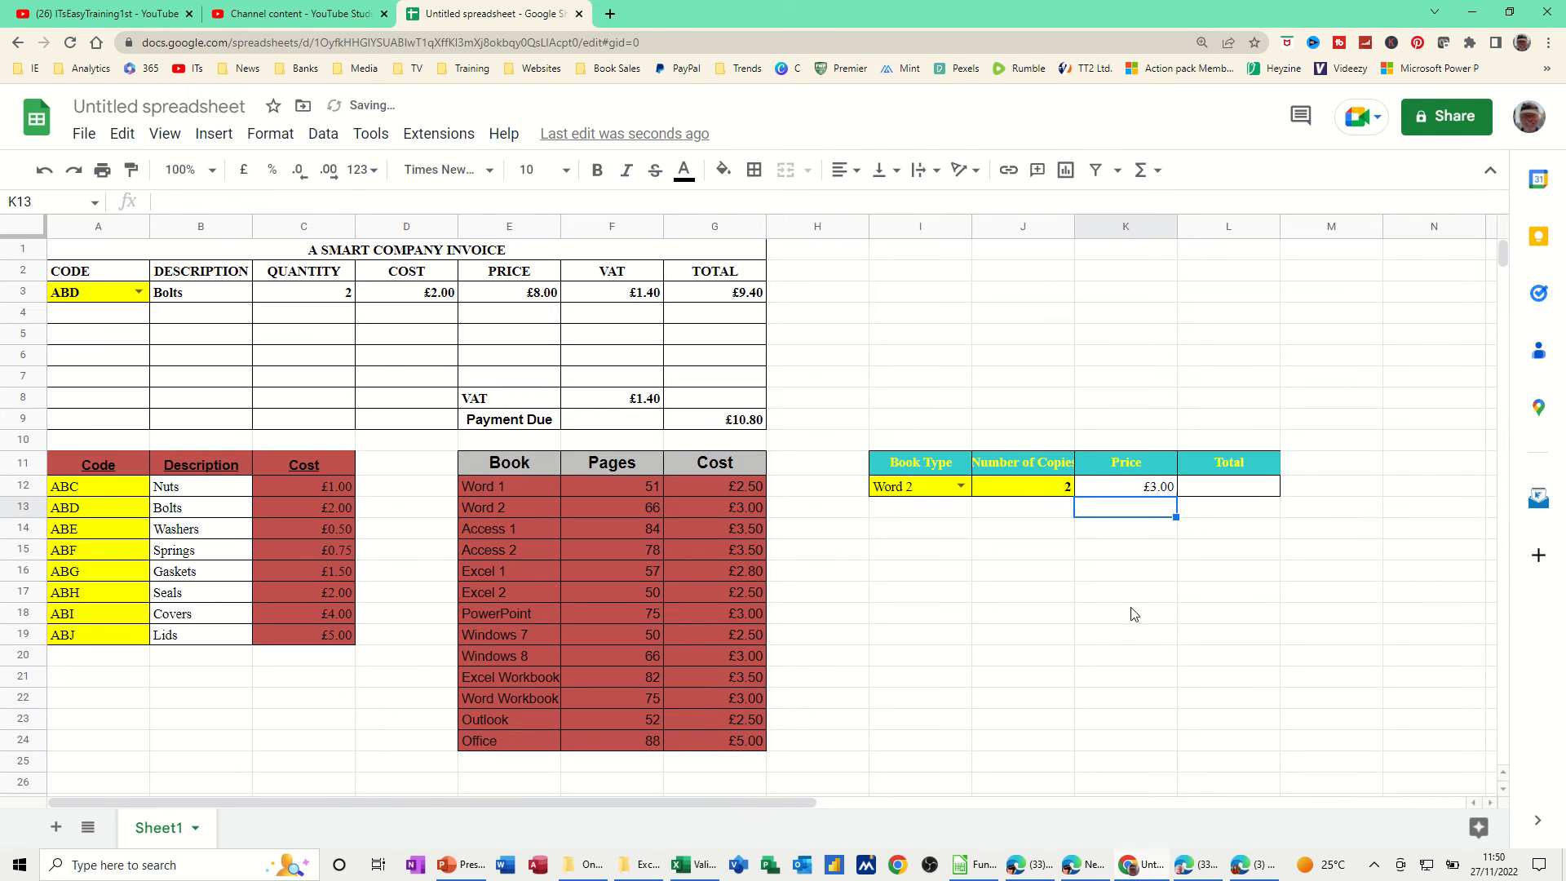
# Step: Calculate the book order total in L12 by multiplying the number of copies in J12 by the price in K12
pyautogui.click(1221, 495)
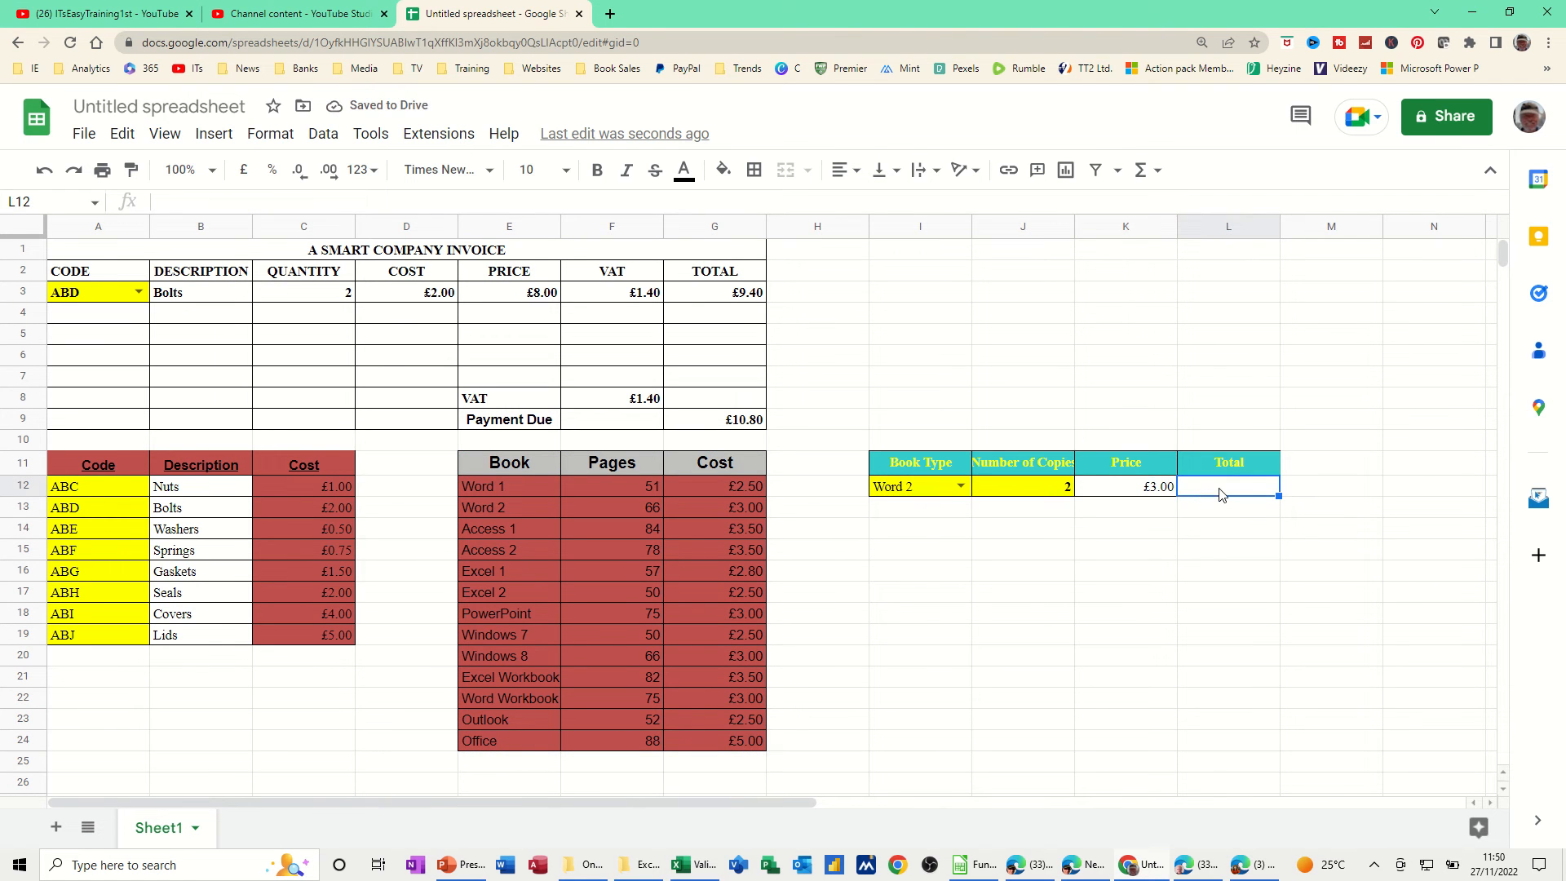
pyautogui.write('=')
pyautogui.click(1047, 490)
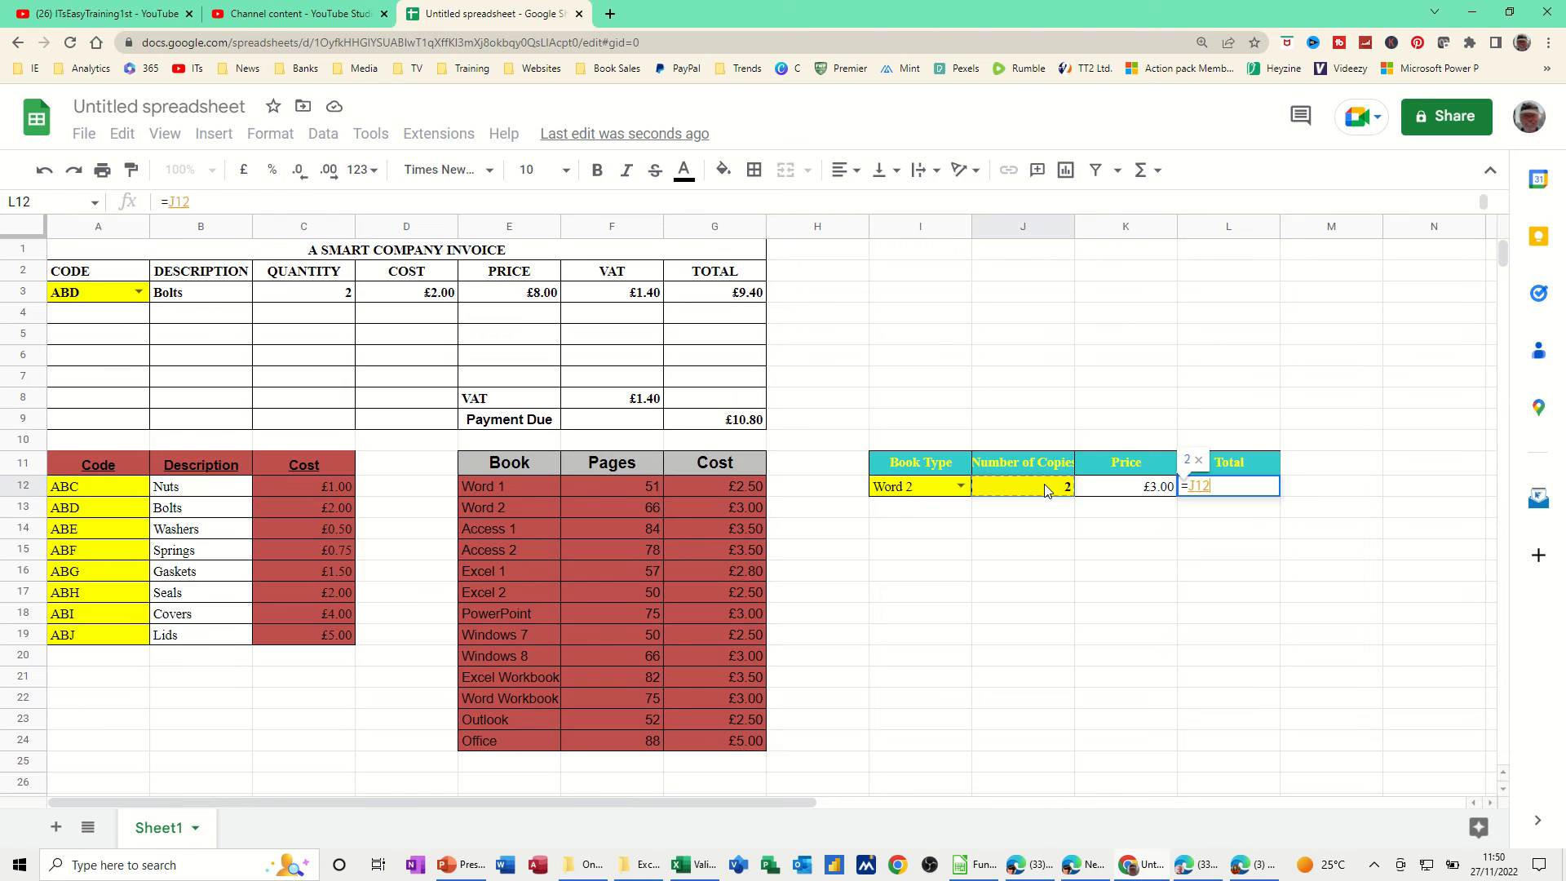
pyautogui.write('*')
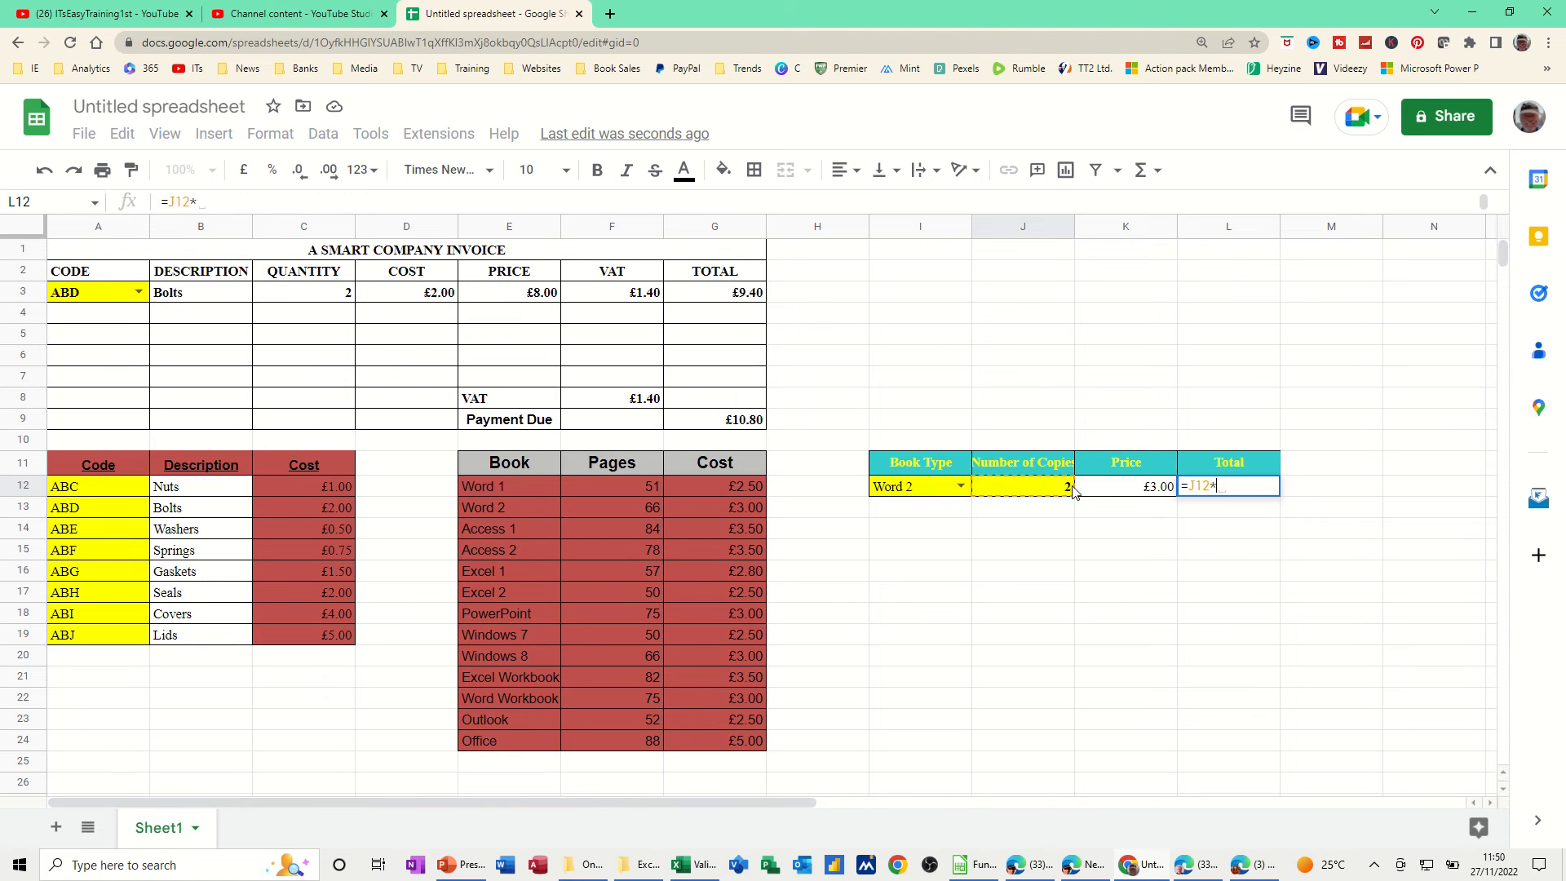
pyautogui.click(1107, 489)
pyautogui.press('Return')
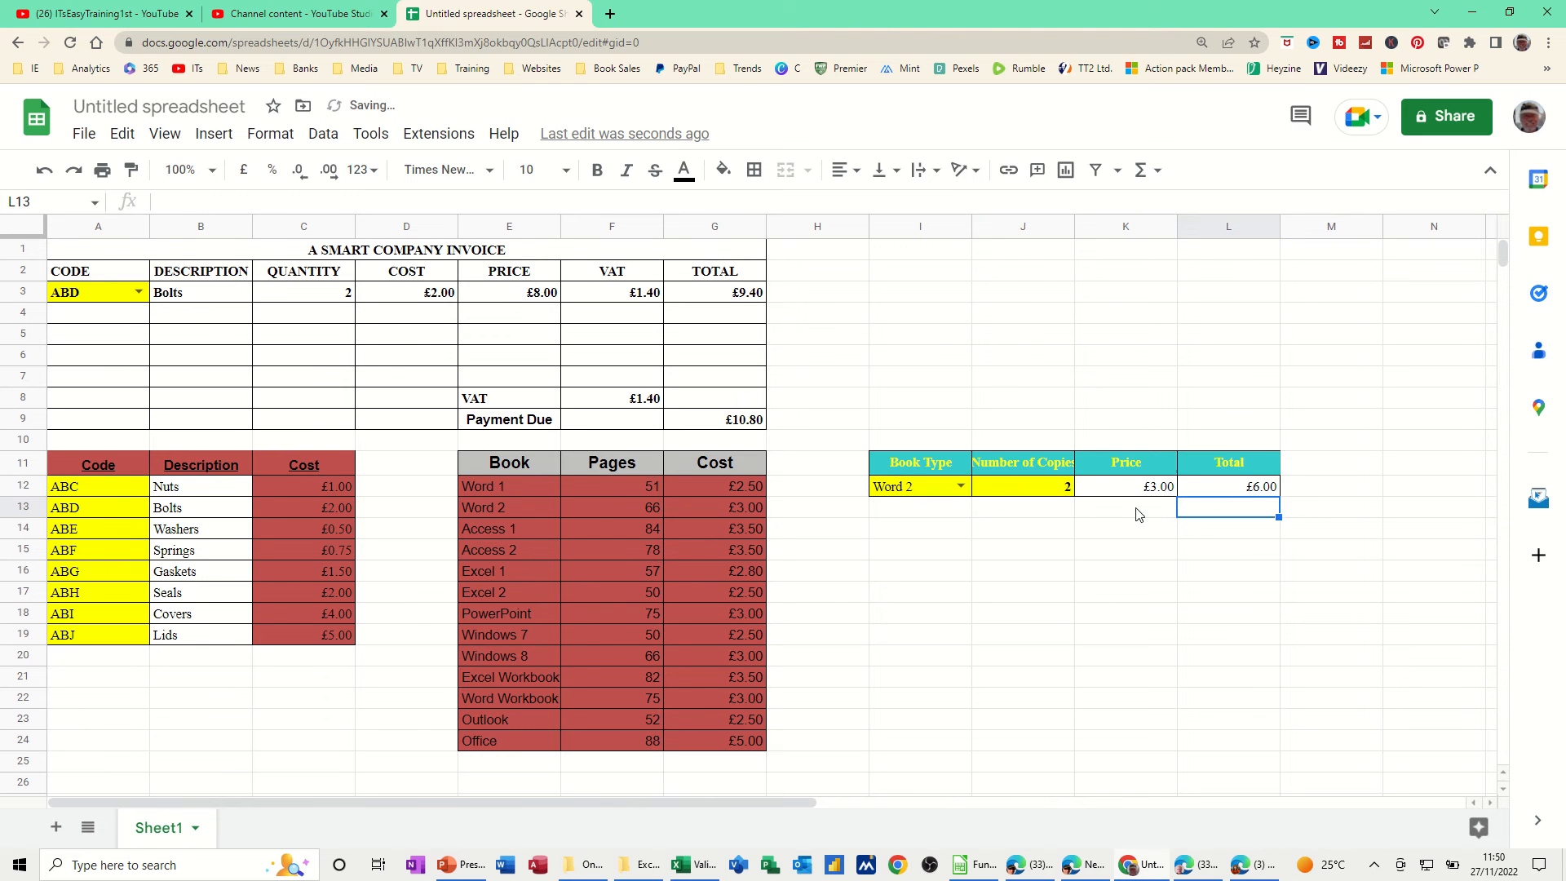
pyautogui.click(1209, 489)
# Step: Test the order row with Access 2 as the book in I12, setting the copies in J12 to 1 and finally to 3
pyautogui.click(1062, 493)
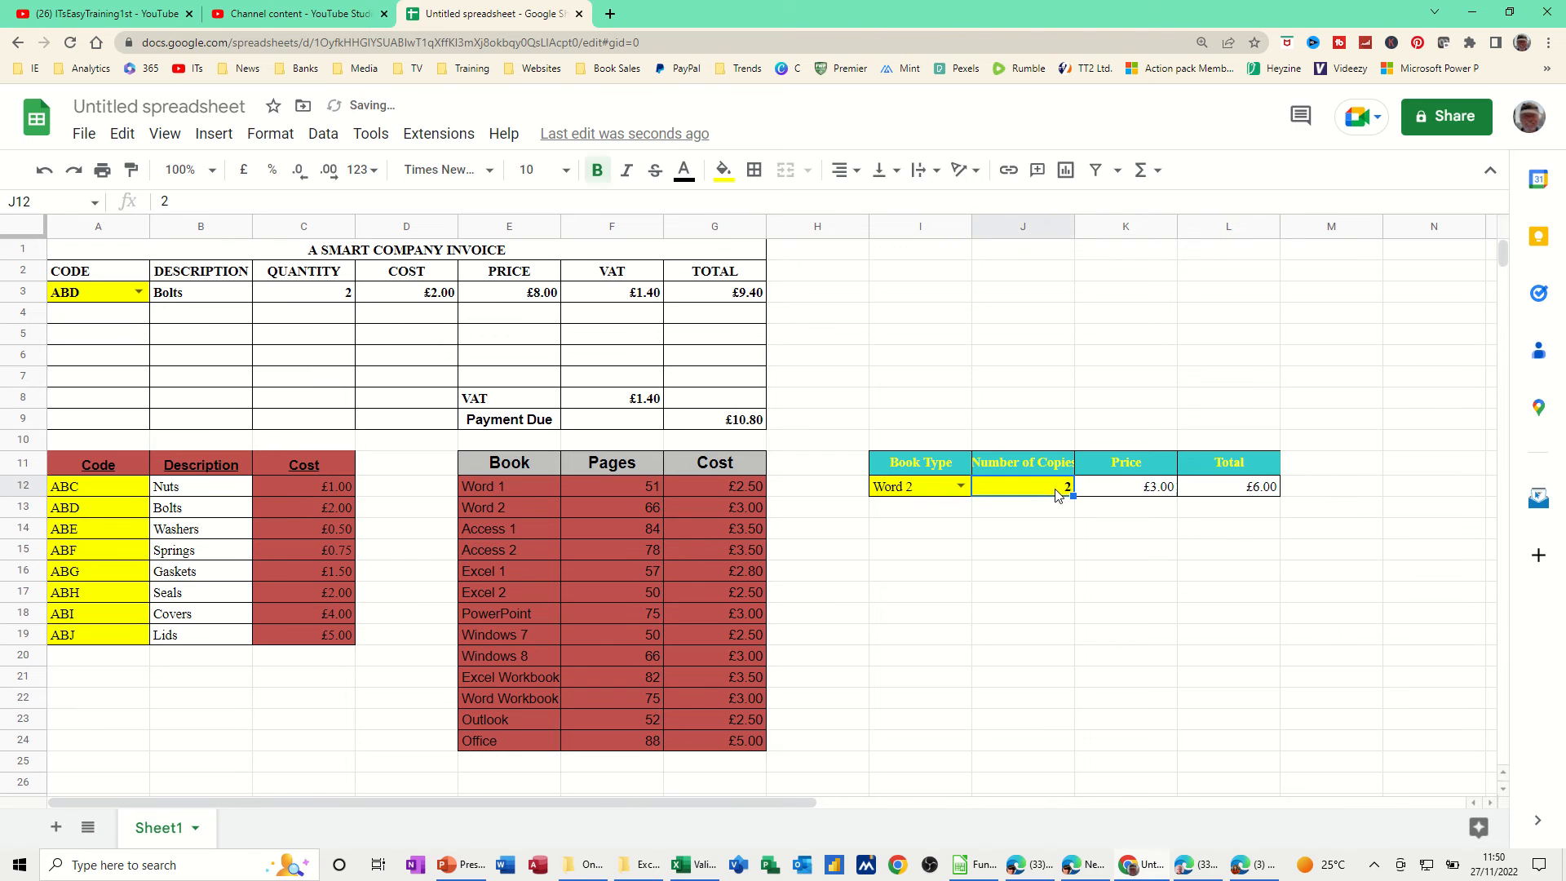
pyautogui.write('1')
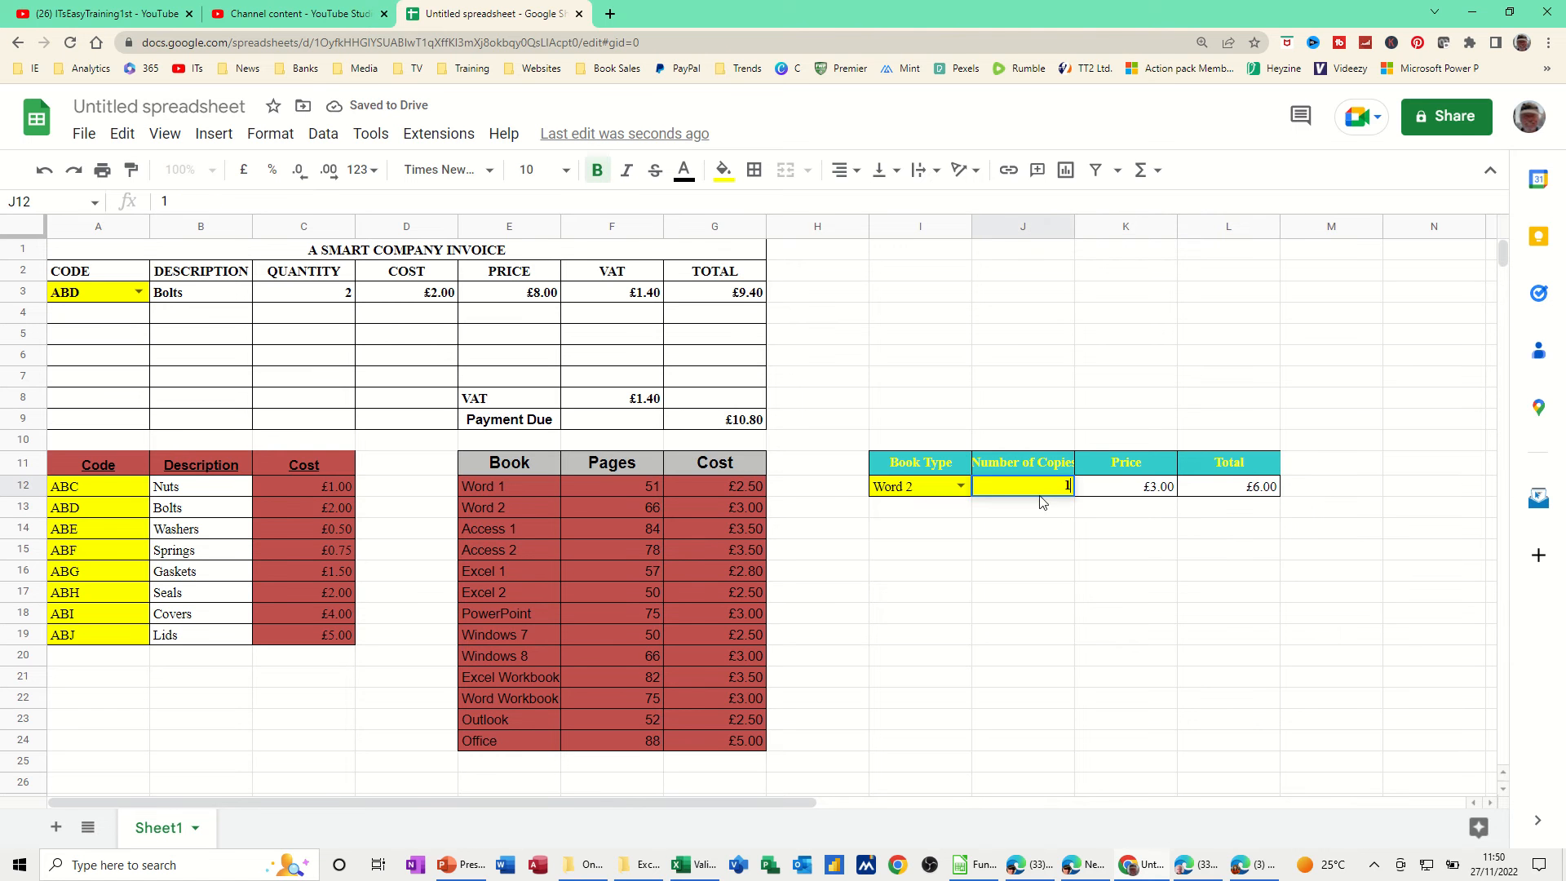
pyautogui.click(961, 486)
pyautogui.click(913, 602)
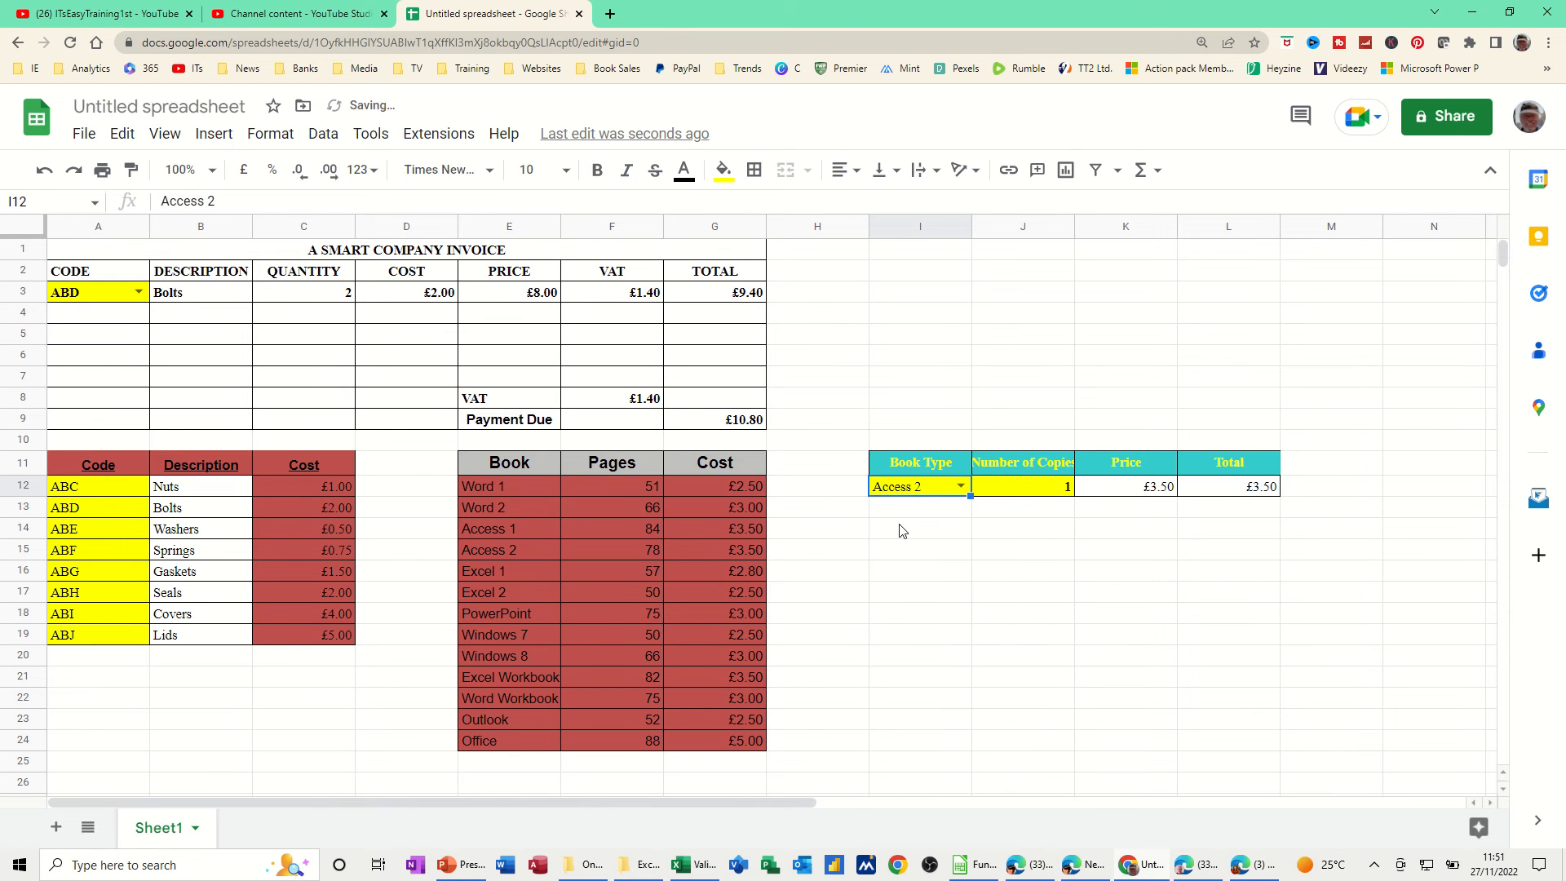
pyautogui.click(1065, 491)
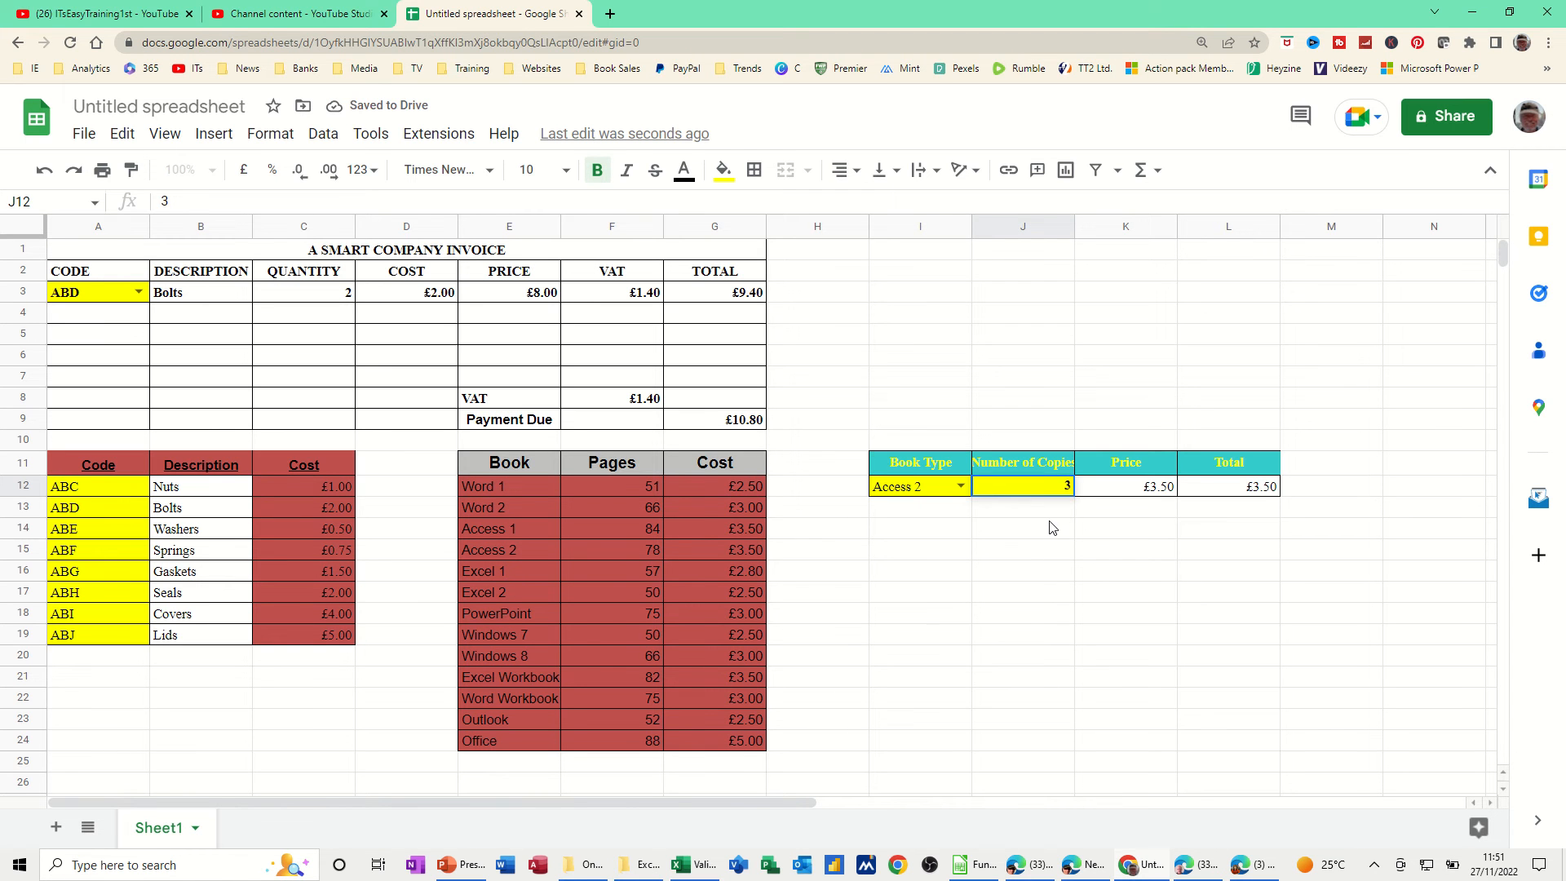
pyautogui.click(1066, 525)
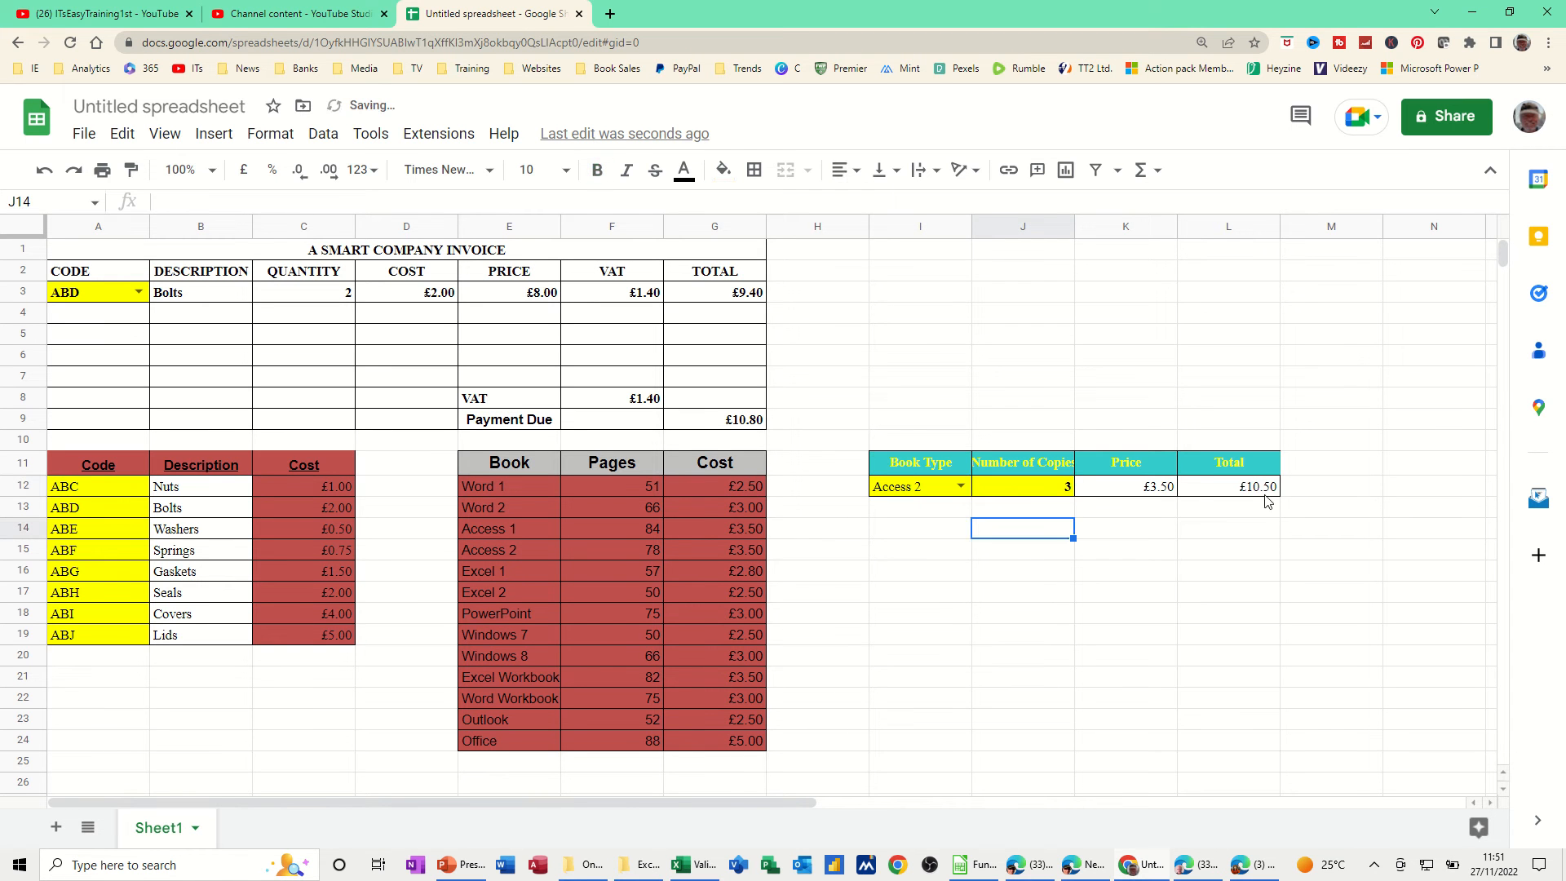
# Step: Try the unlisted book name "Access 2sdsdsd" in I12 and check how the validation responds
pyautogui.click(958, 486)
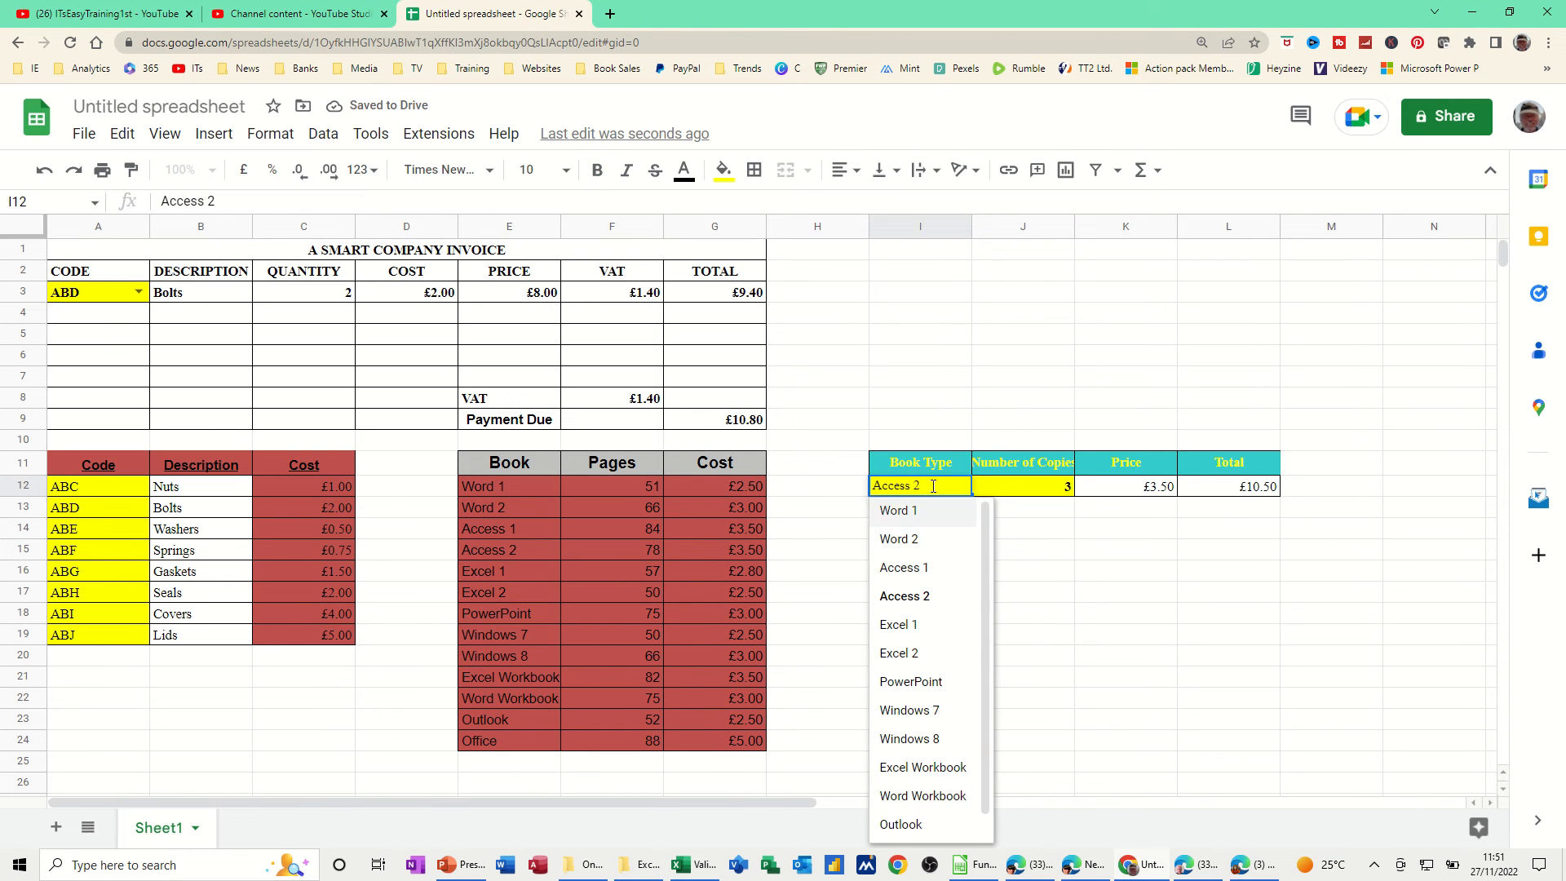
pyautogui.write('sdsdsd')
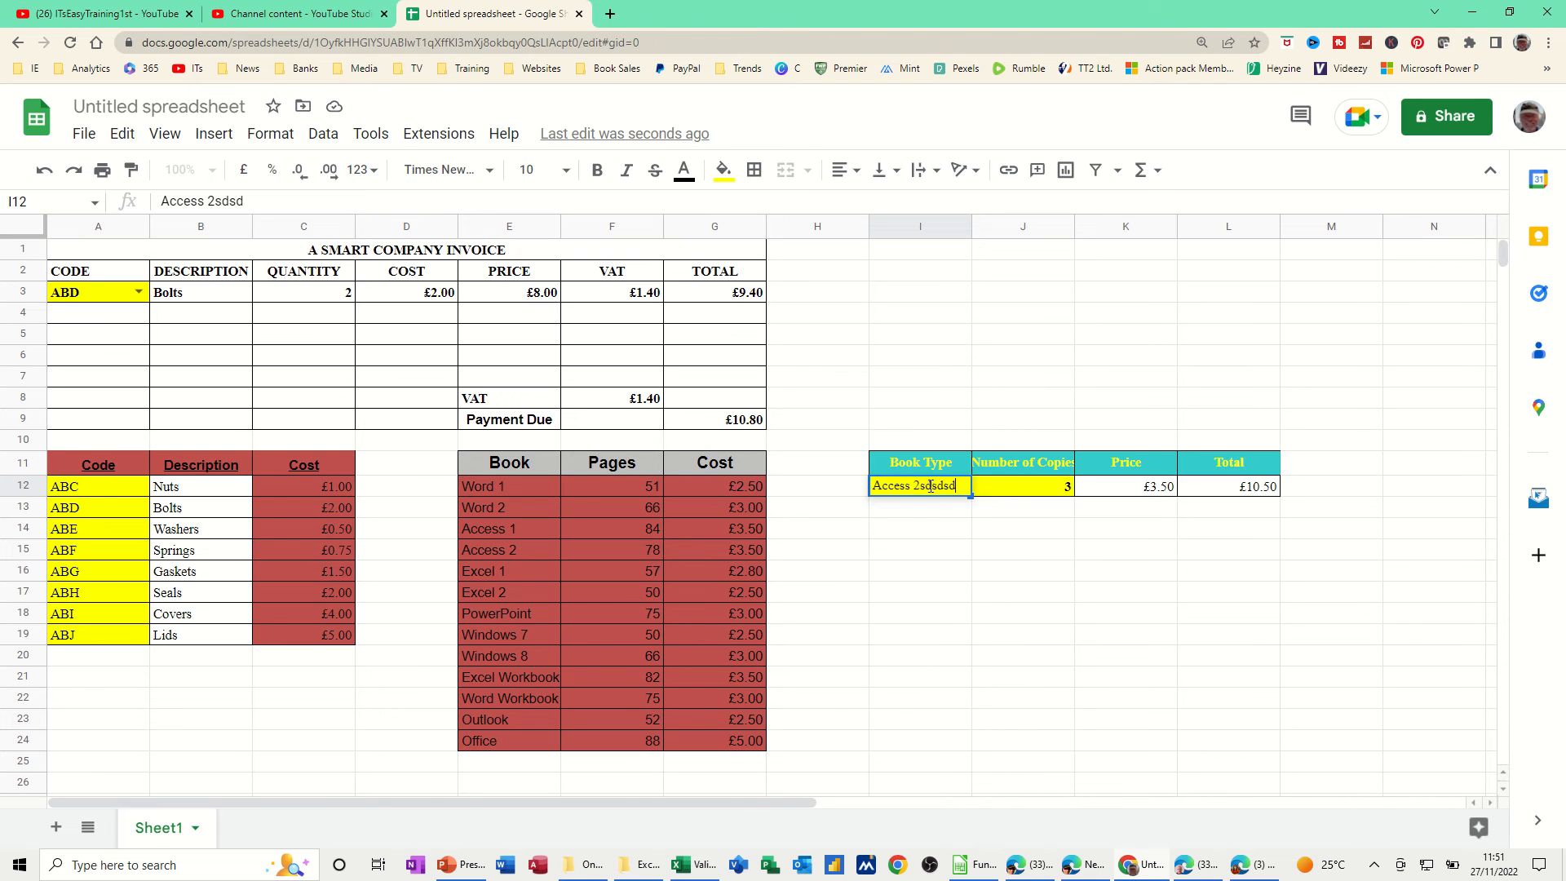
pyautogui.press('Return')
pyautogui.click(939, 491)
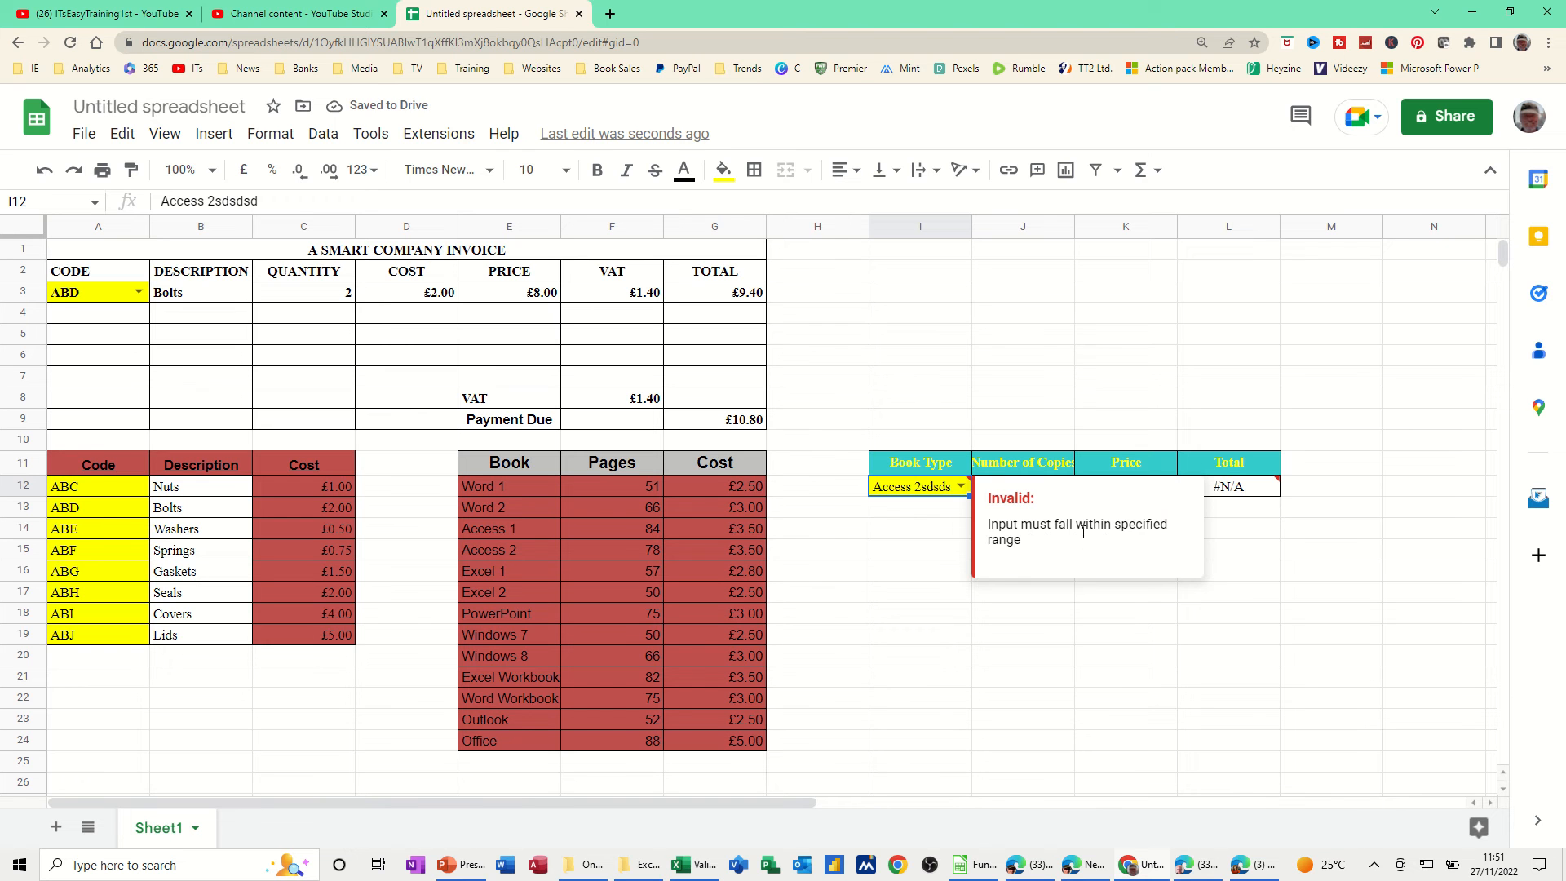
# Step: Replace the invalid Book Type entry in I12 with Access 1 from the drop-down list
pyautogui.click(948, 494)
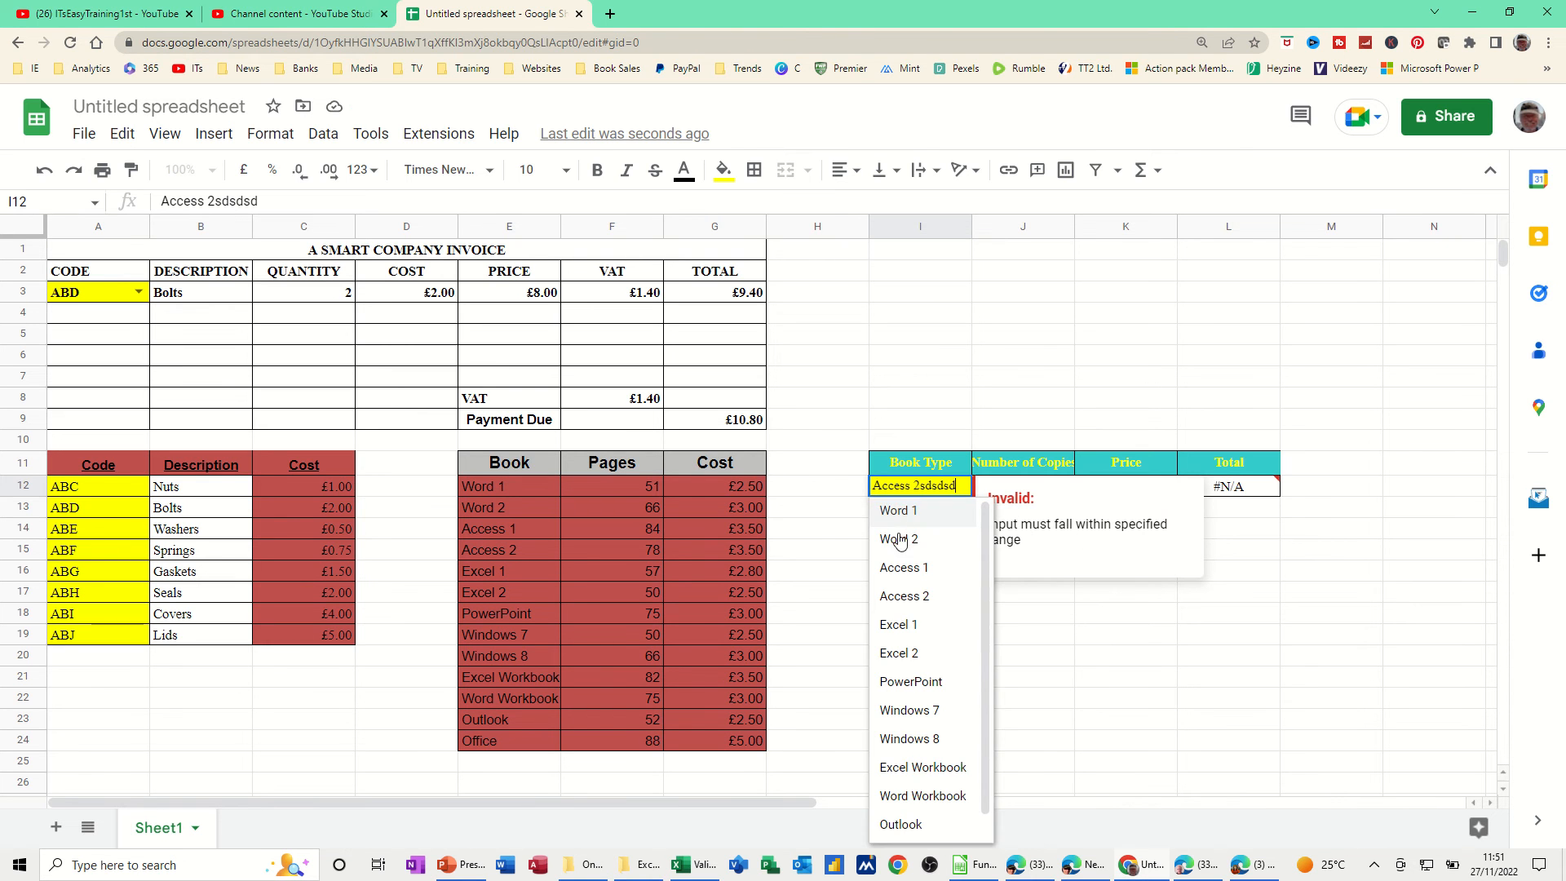
pyautogui.click(896, 569)
pyautogui.click(913, 530)
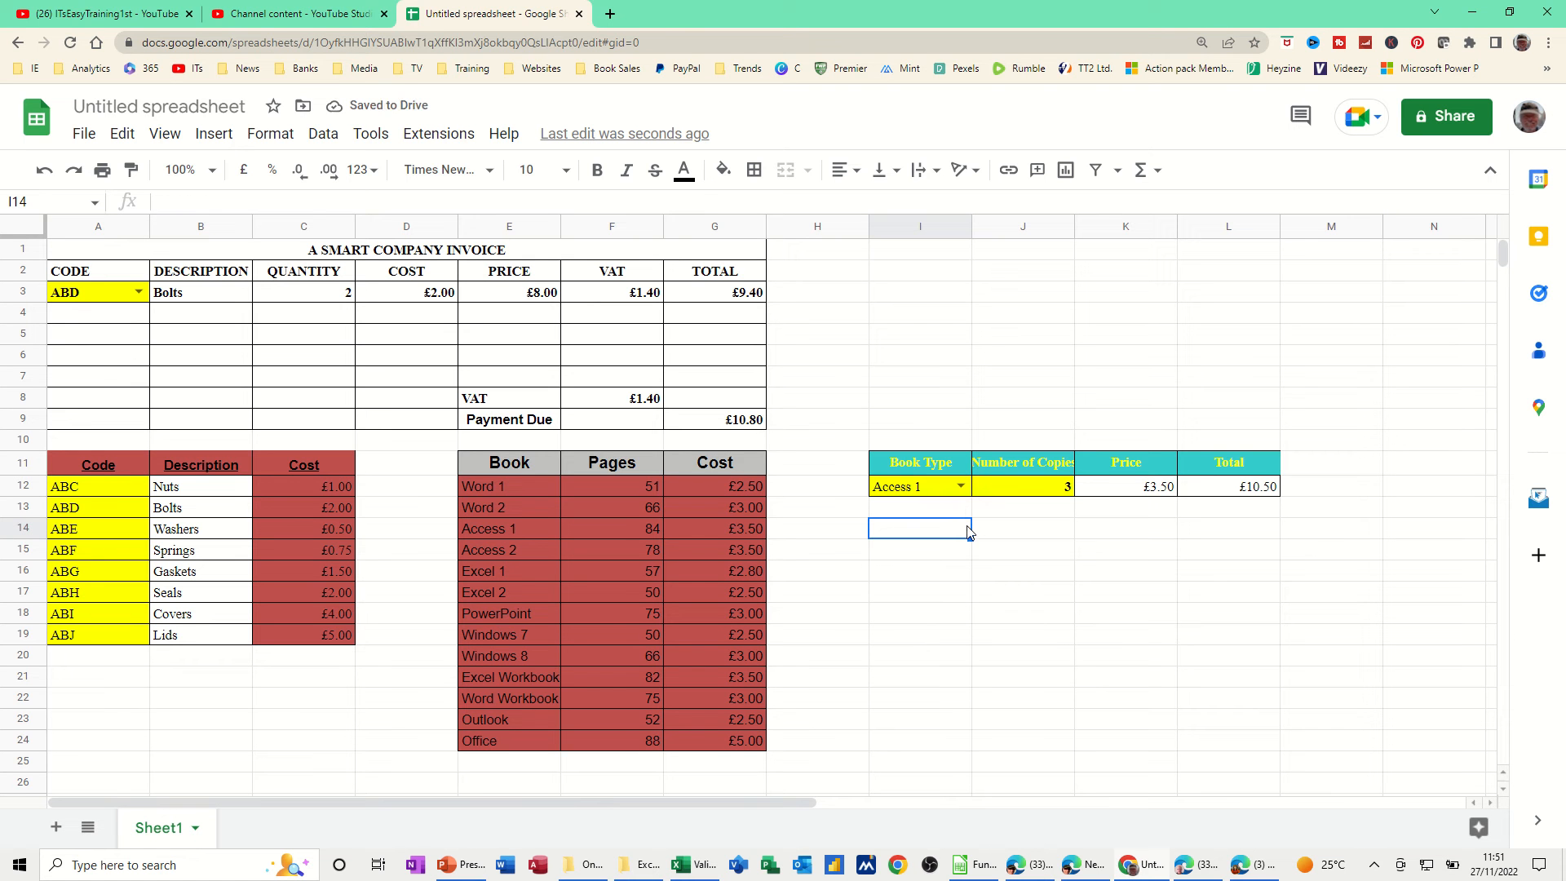
# Step: Fill the empty cell I1 with yellow
pyautogui.click(903, 253)
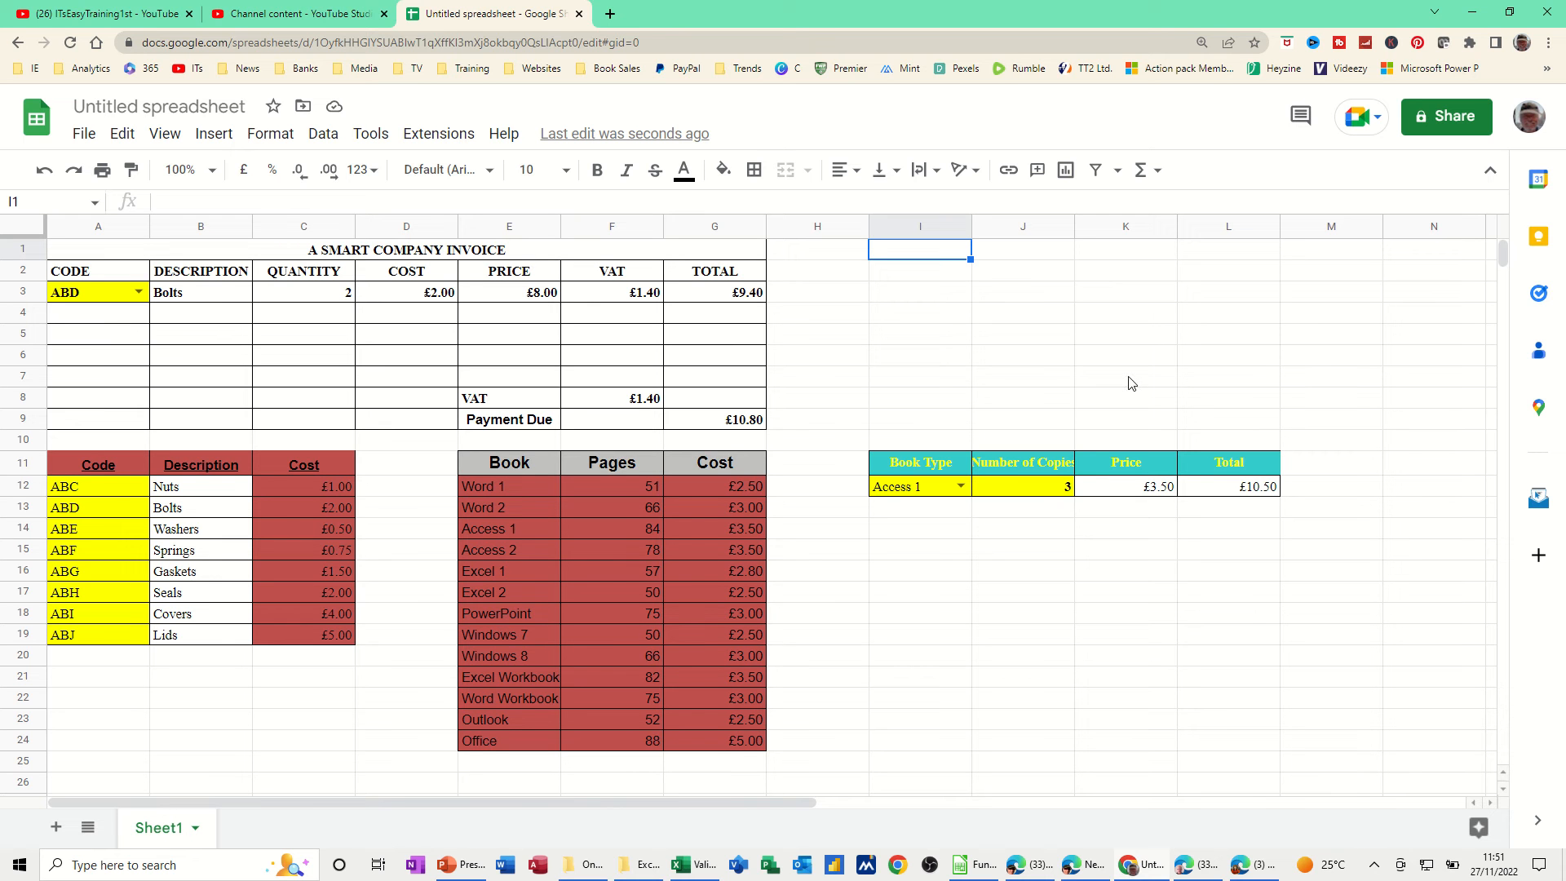
pyautogui.click(723, 169)
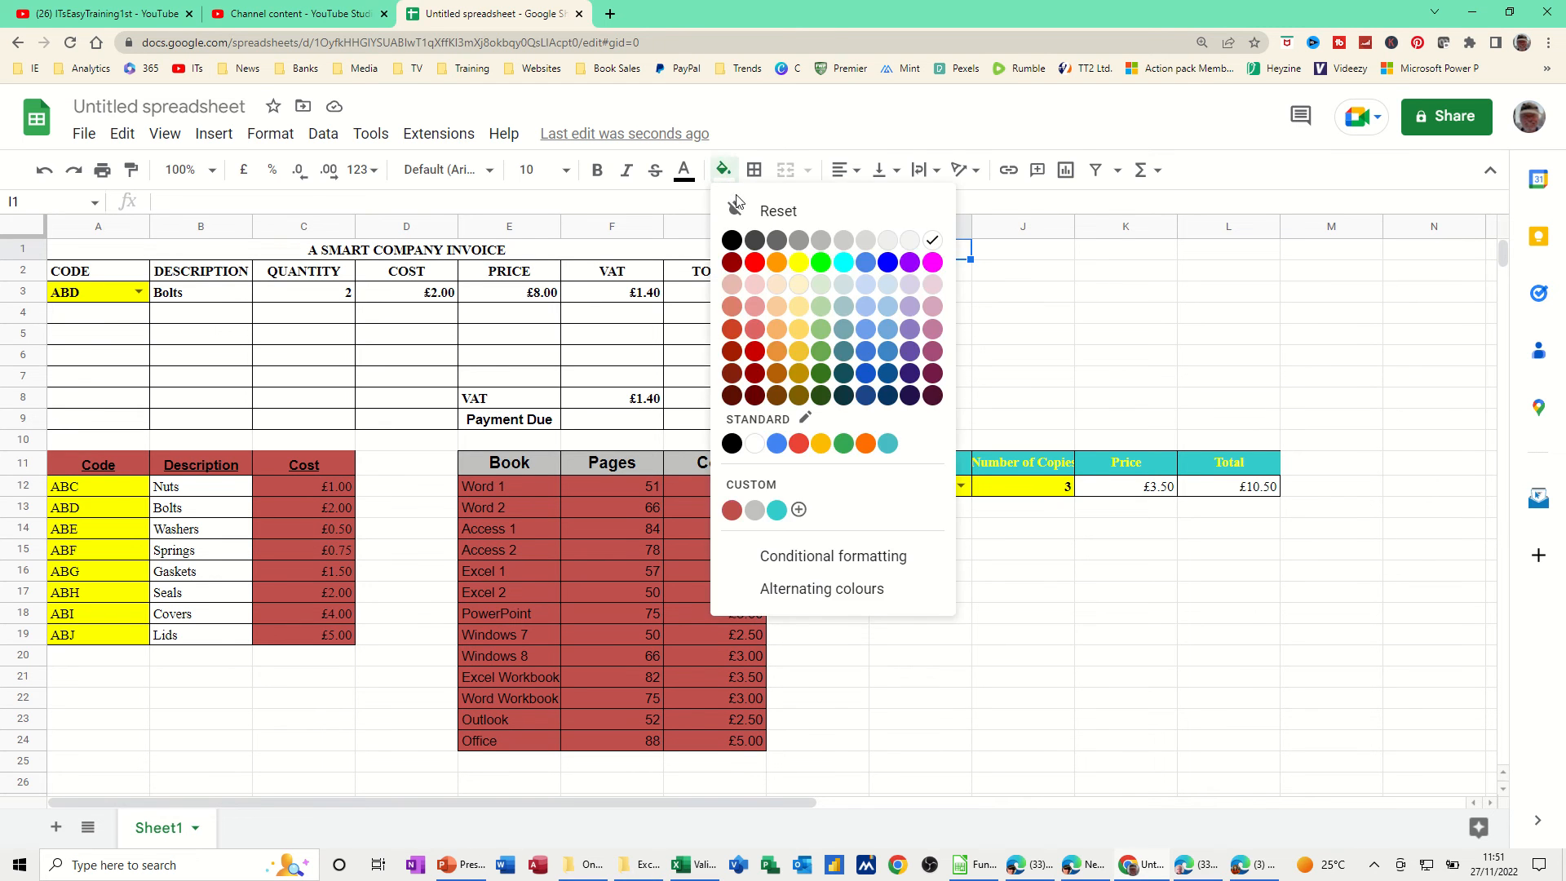
pyautogui.click(799, 262)
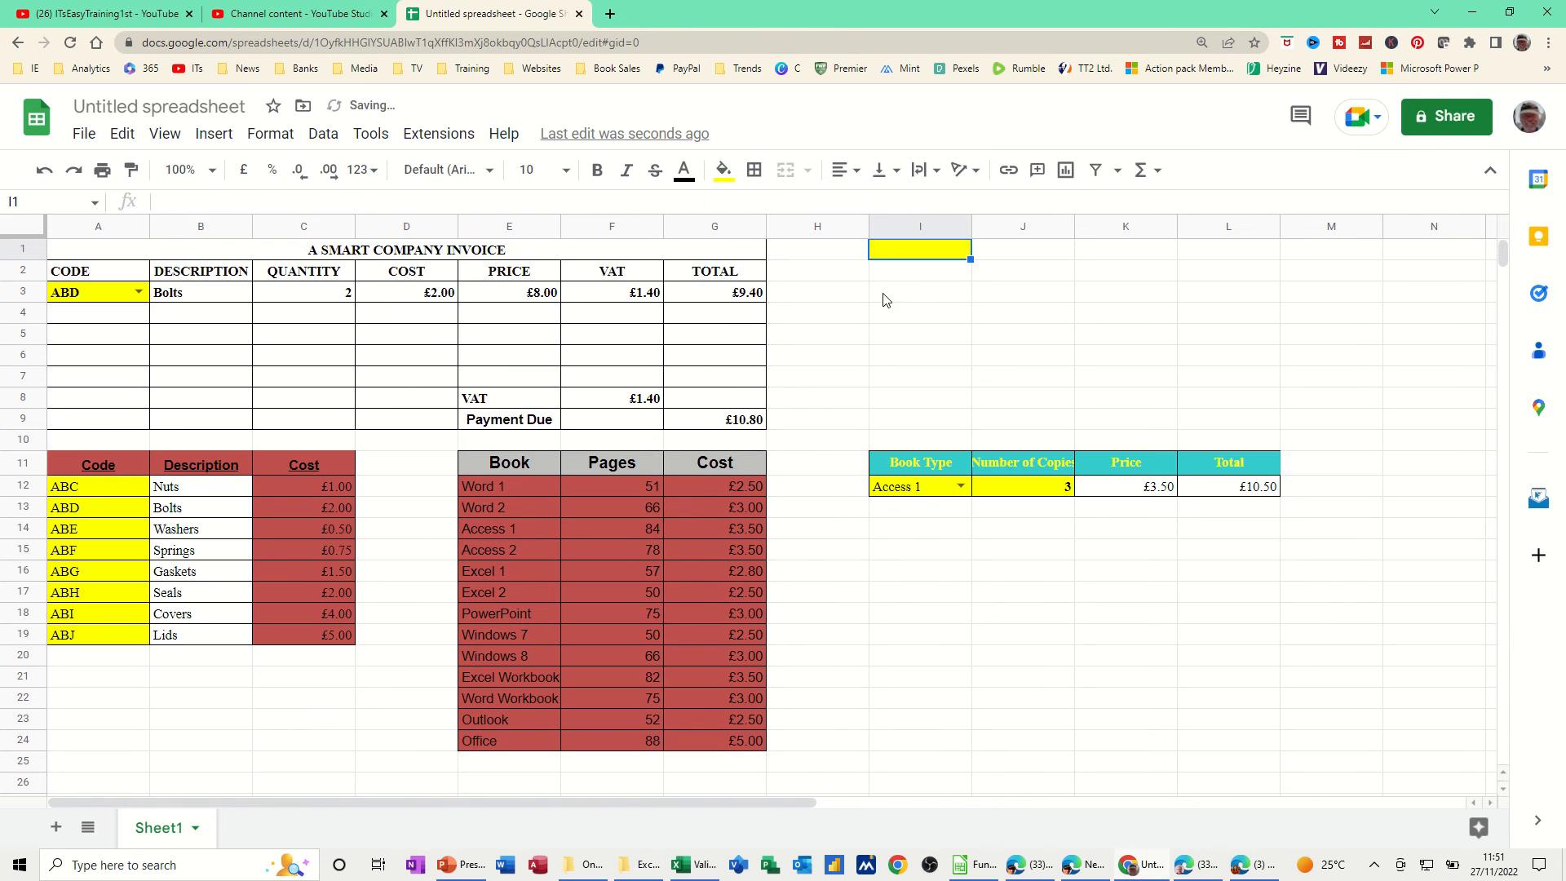
# Step: Add data validation to I1 that accepts only a number between 10 and 100, showing a warning on invalid data
pyautogui.click(323, 135)
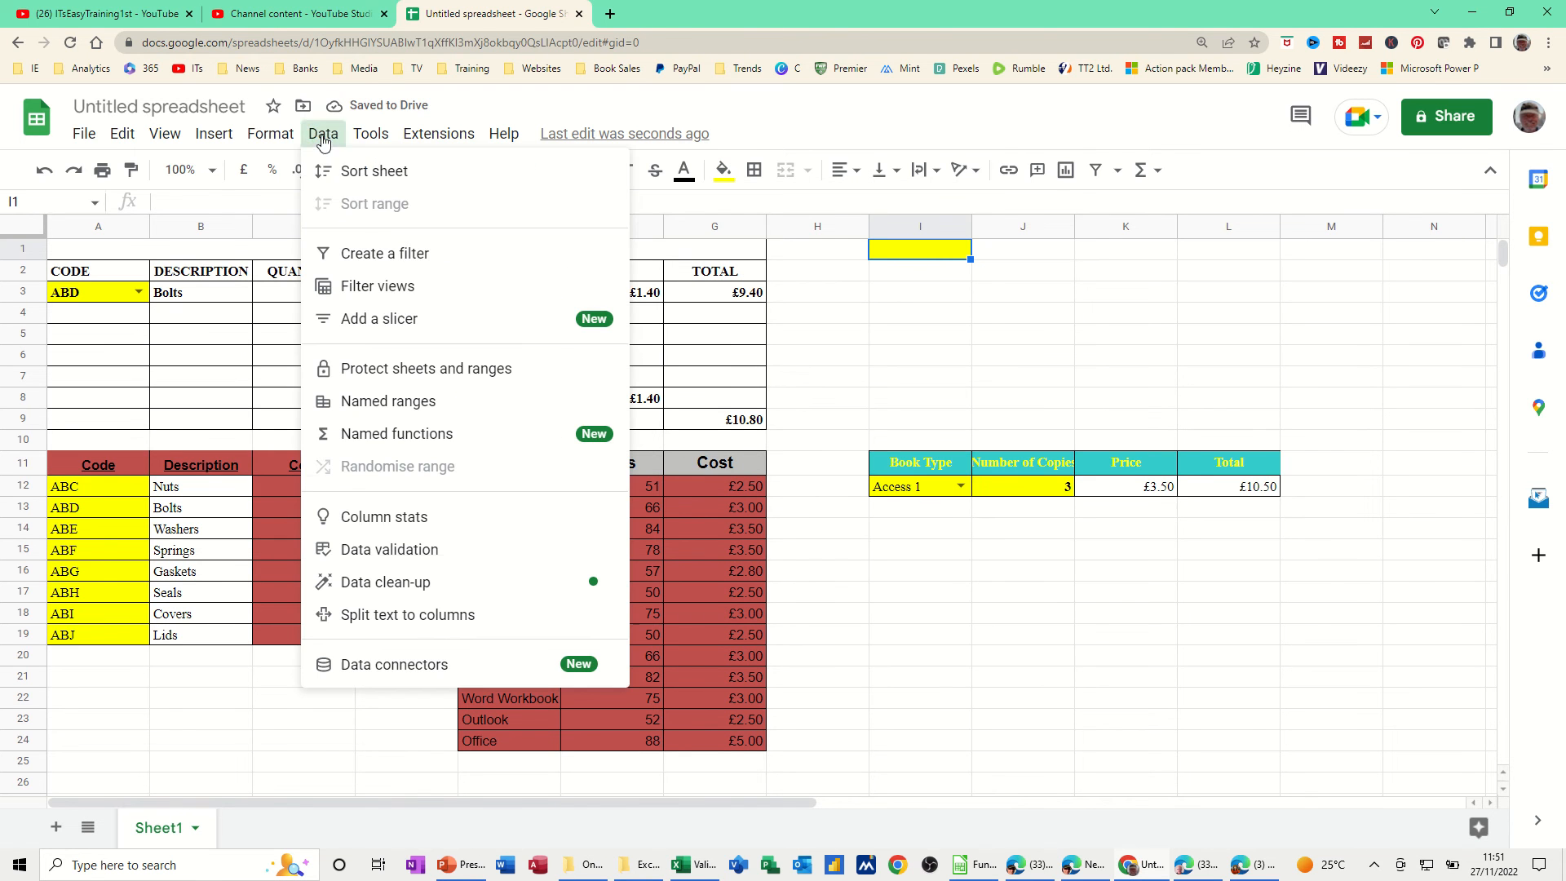
pyautogui.click(373, 552)
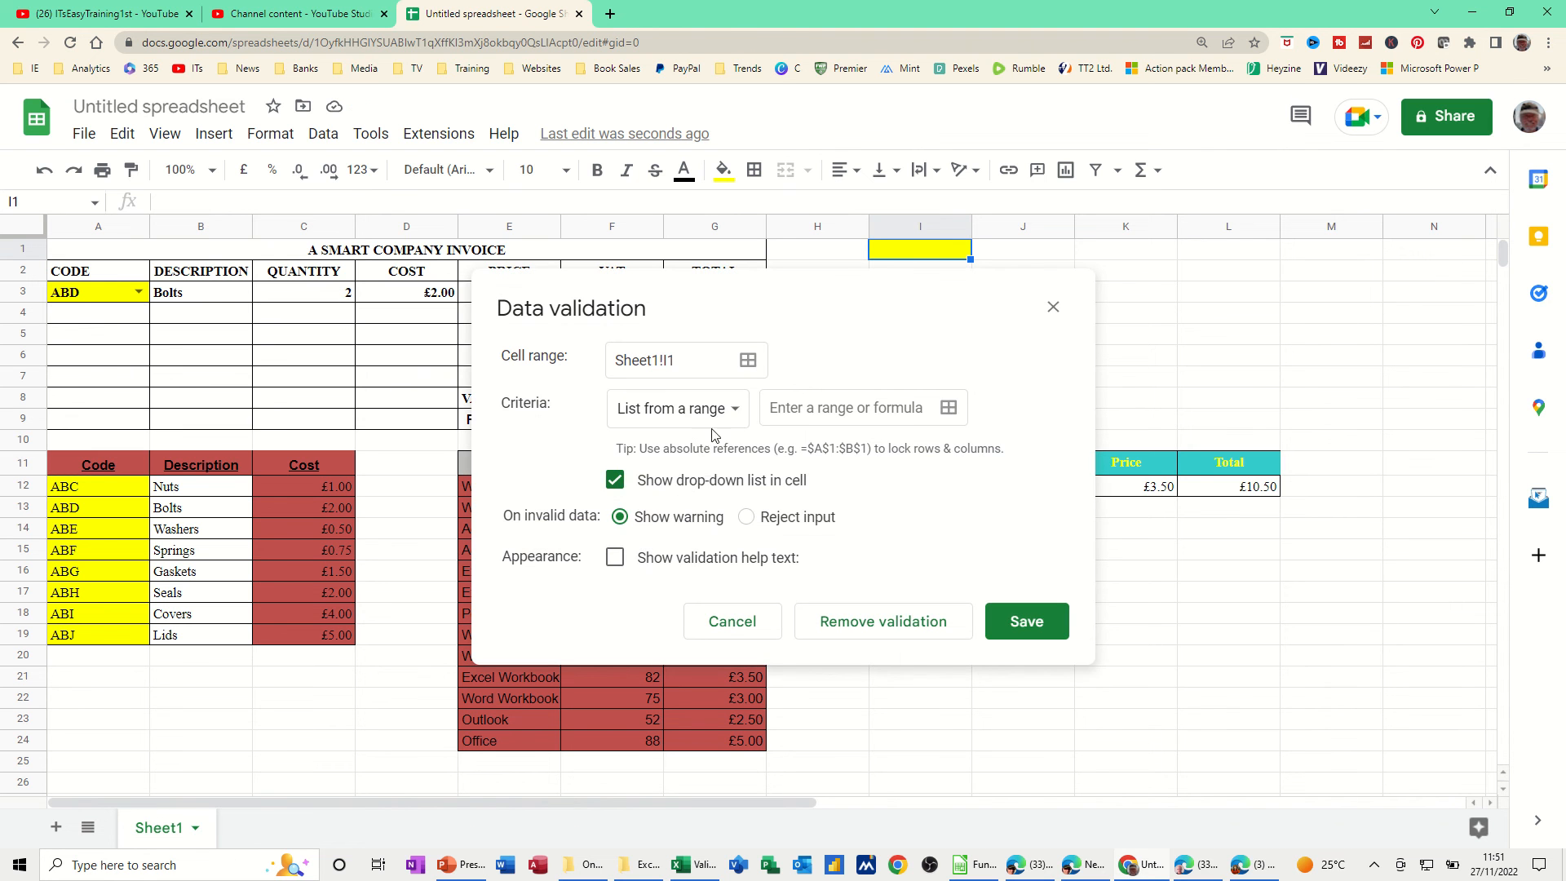
pyautogui.click(730, 411)
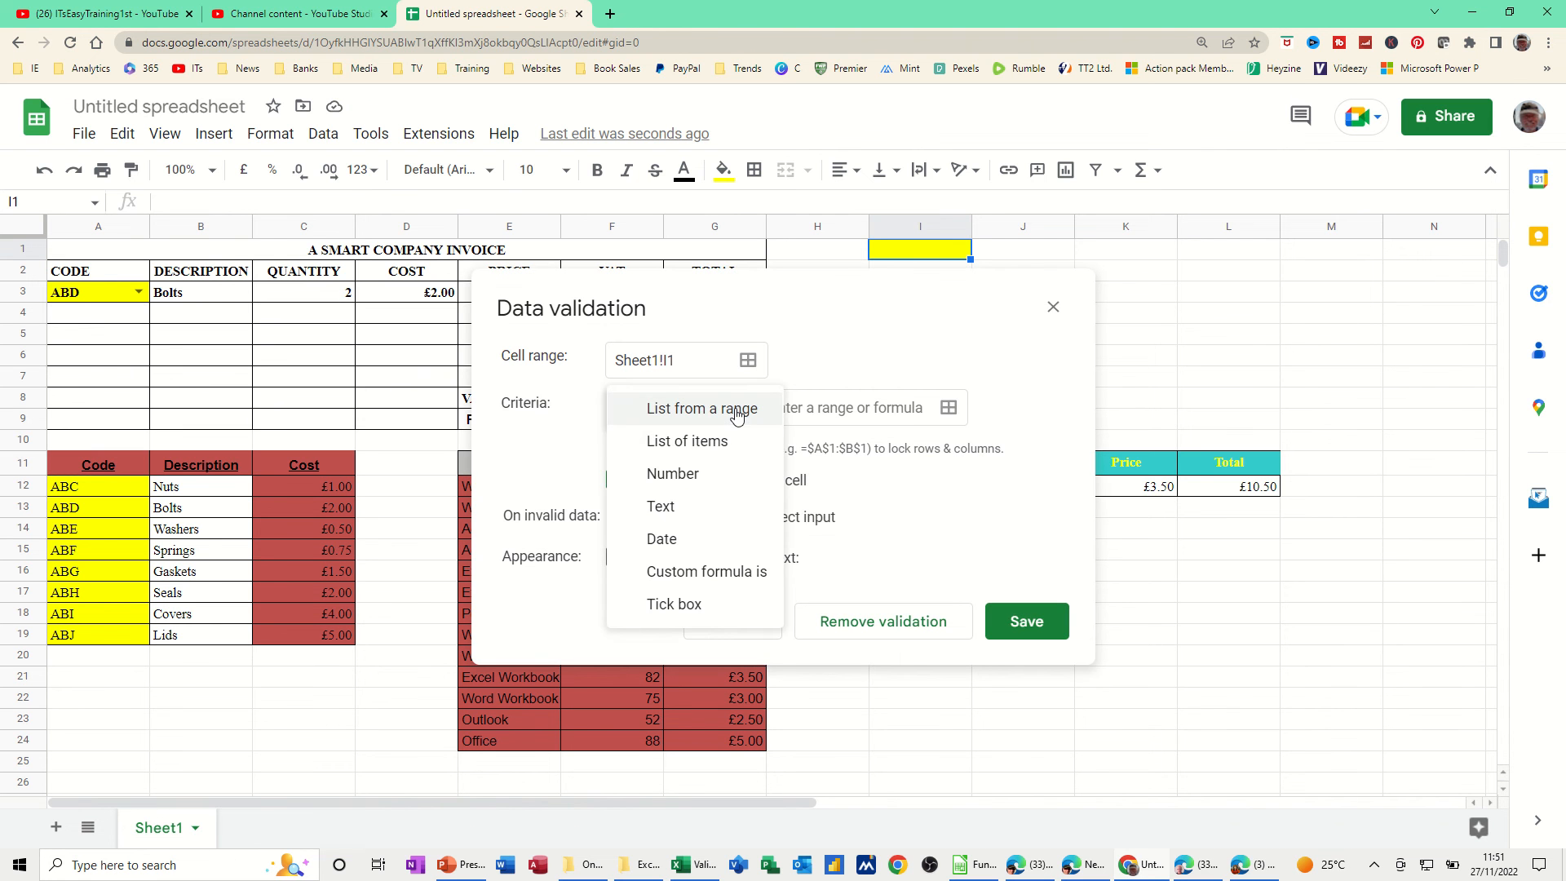
pyautogui.click(667, 476)
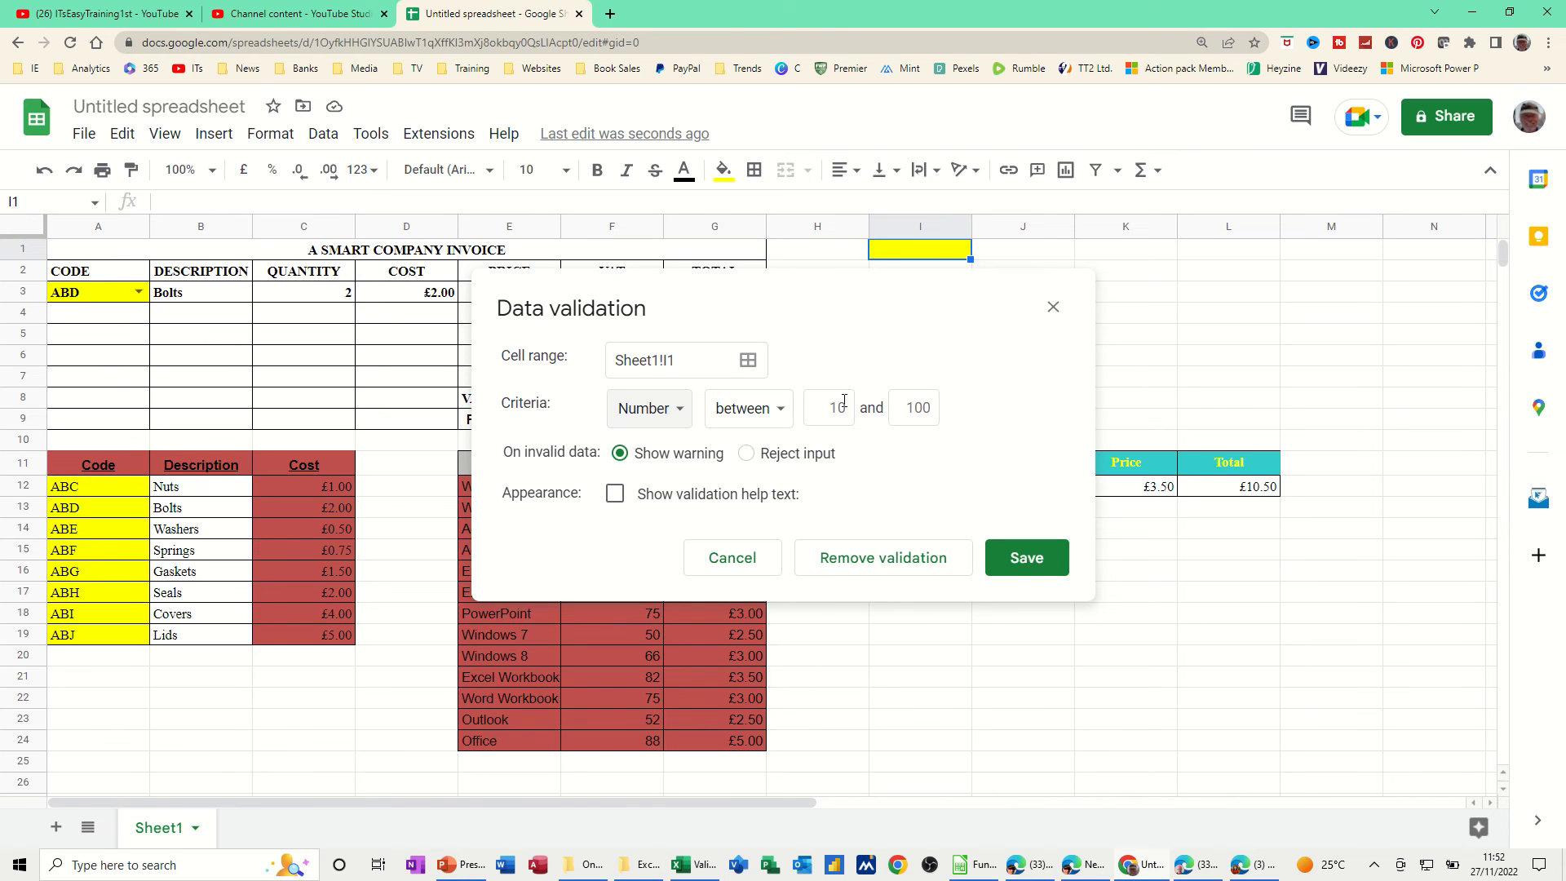
pyautogui.click(1010, 547)
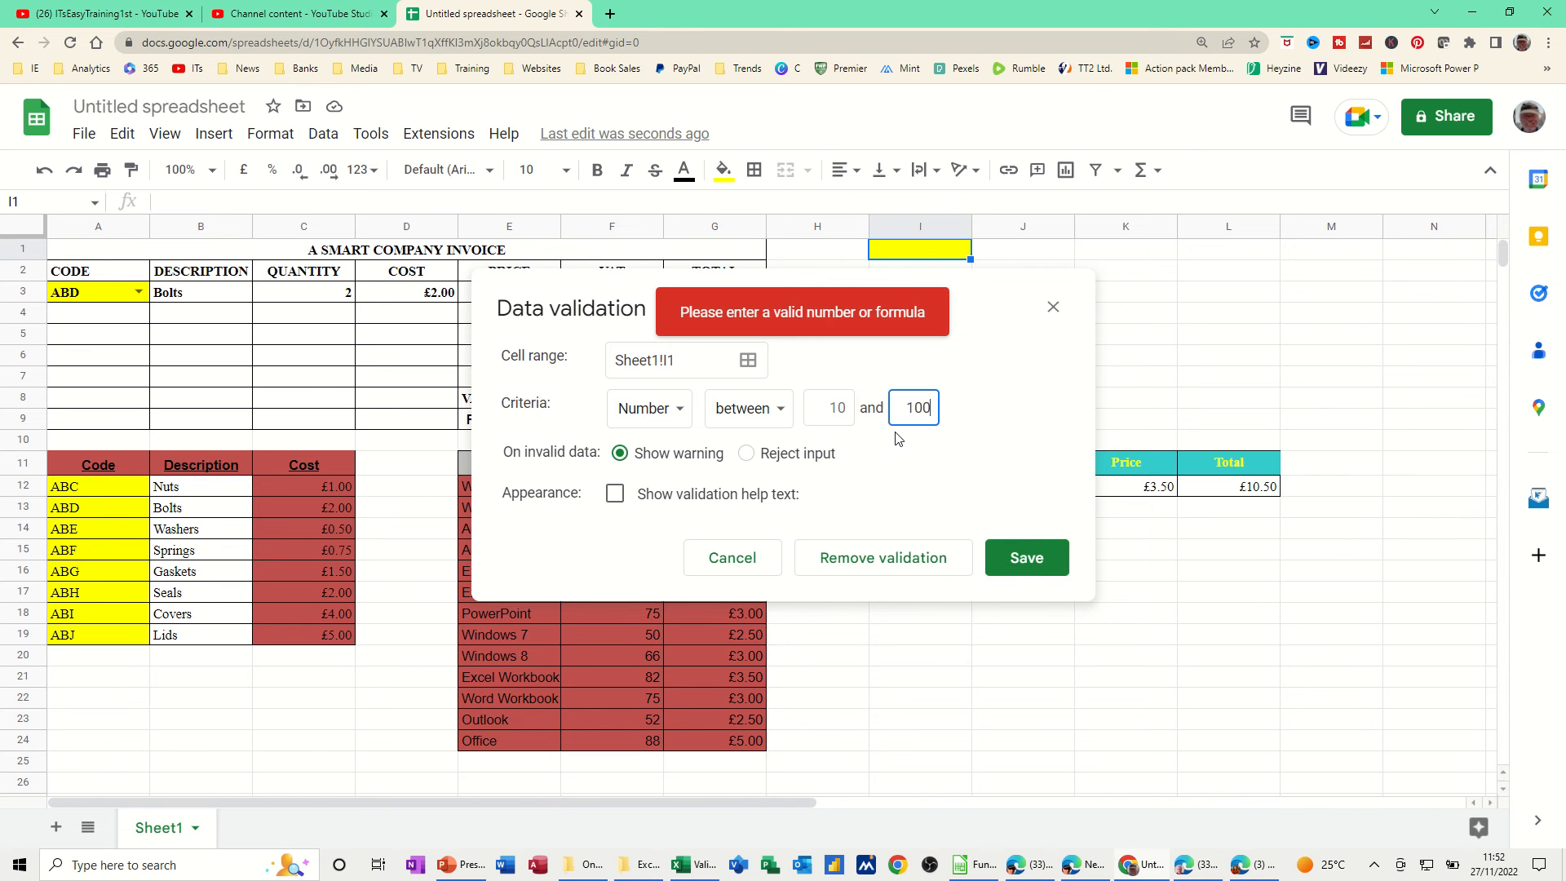
pyautogui.click(849, 416)
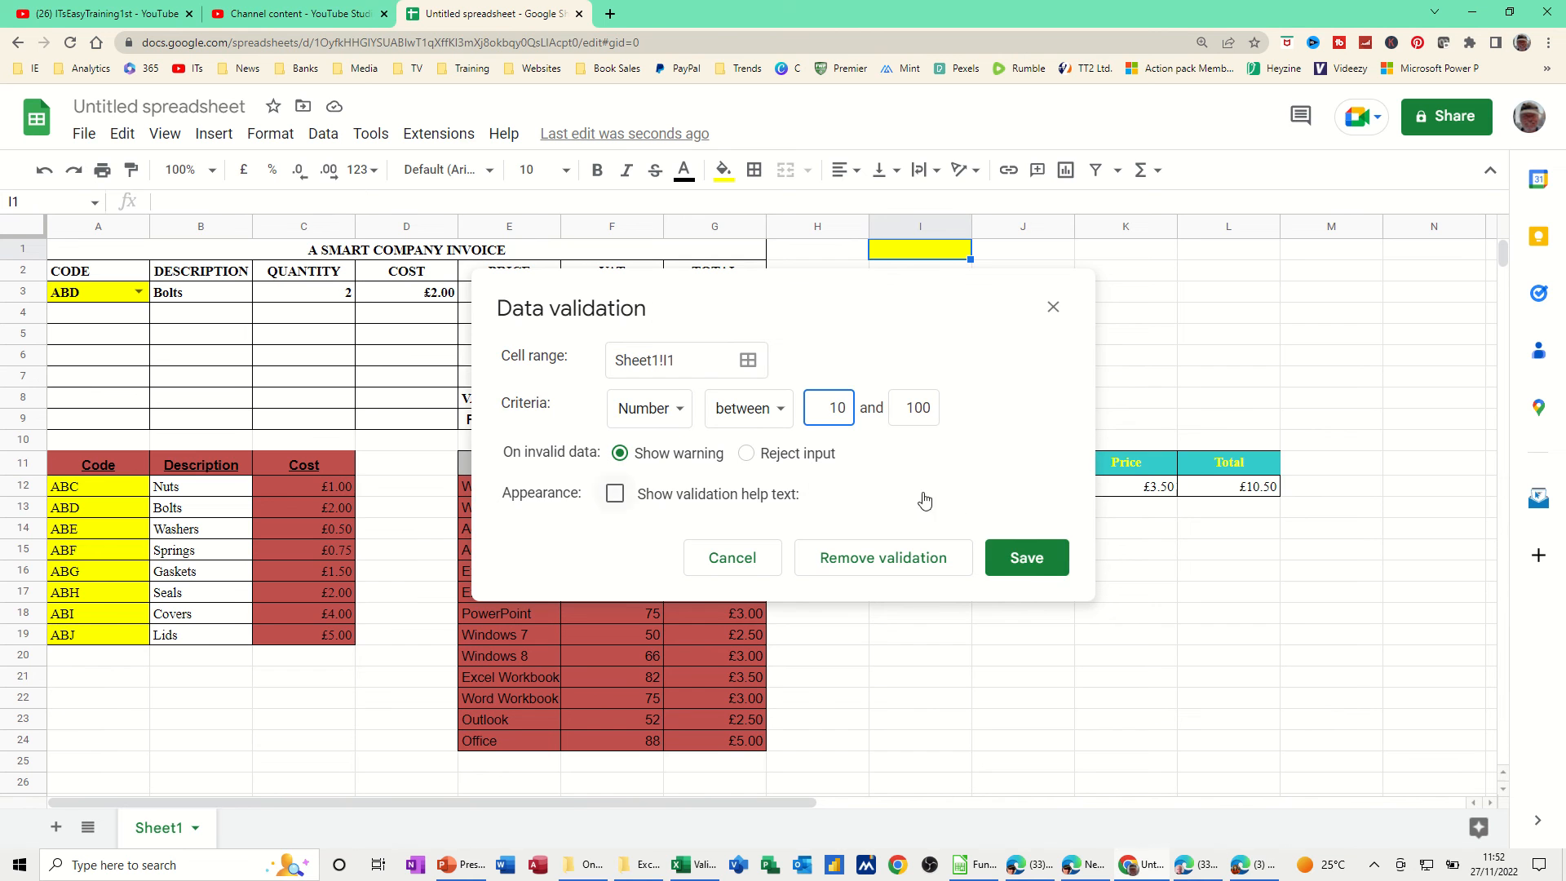
pyautogui.click(1019, 557)
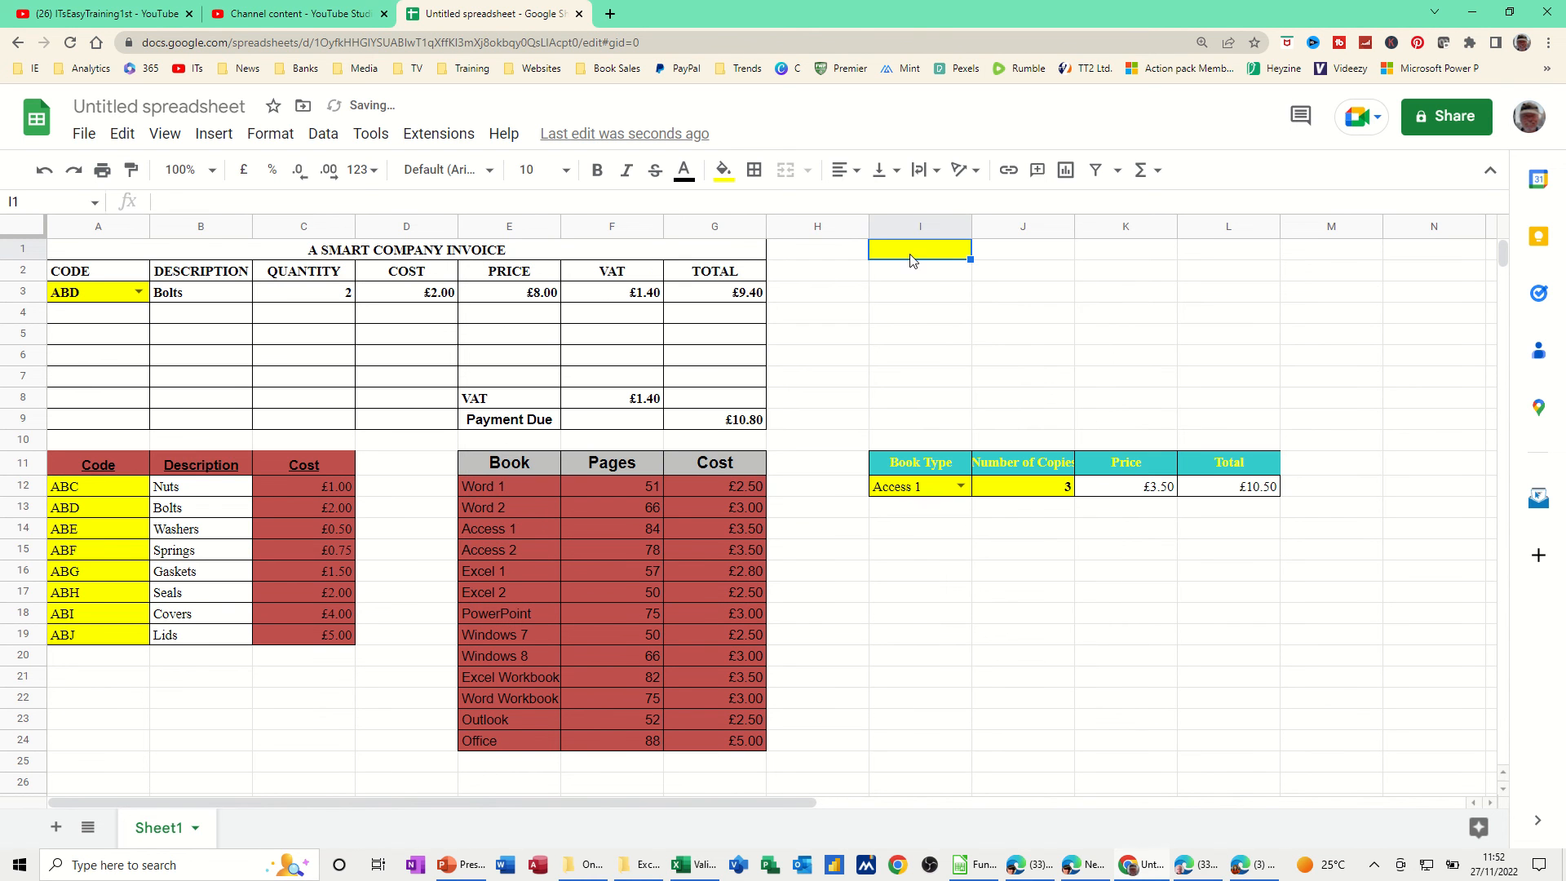
# Step: Test the number validation in I1 with 12, the out-of-range value 1, and finally 12 again
pyautogui.write('12')
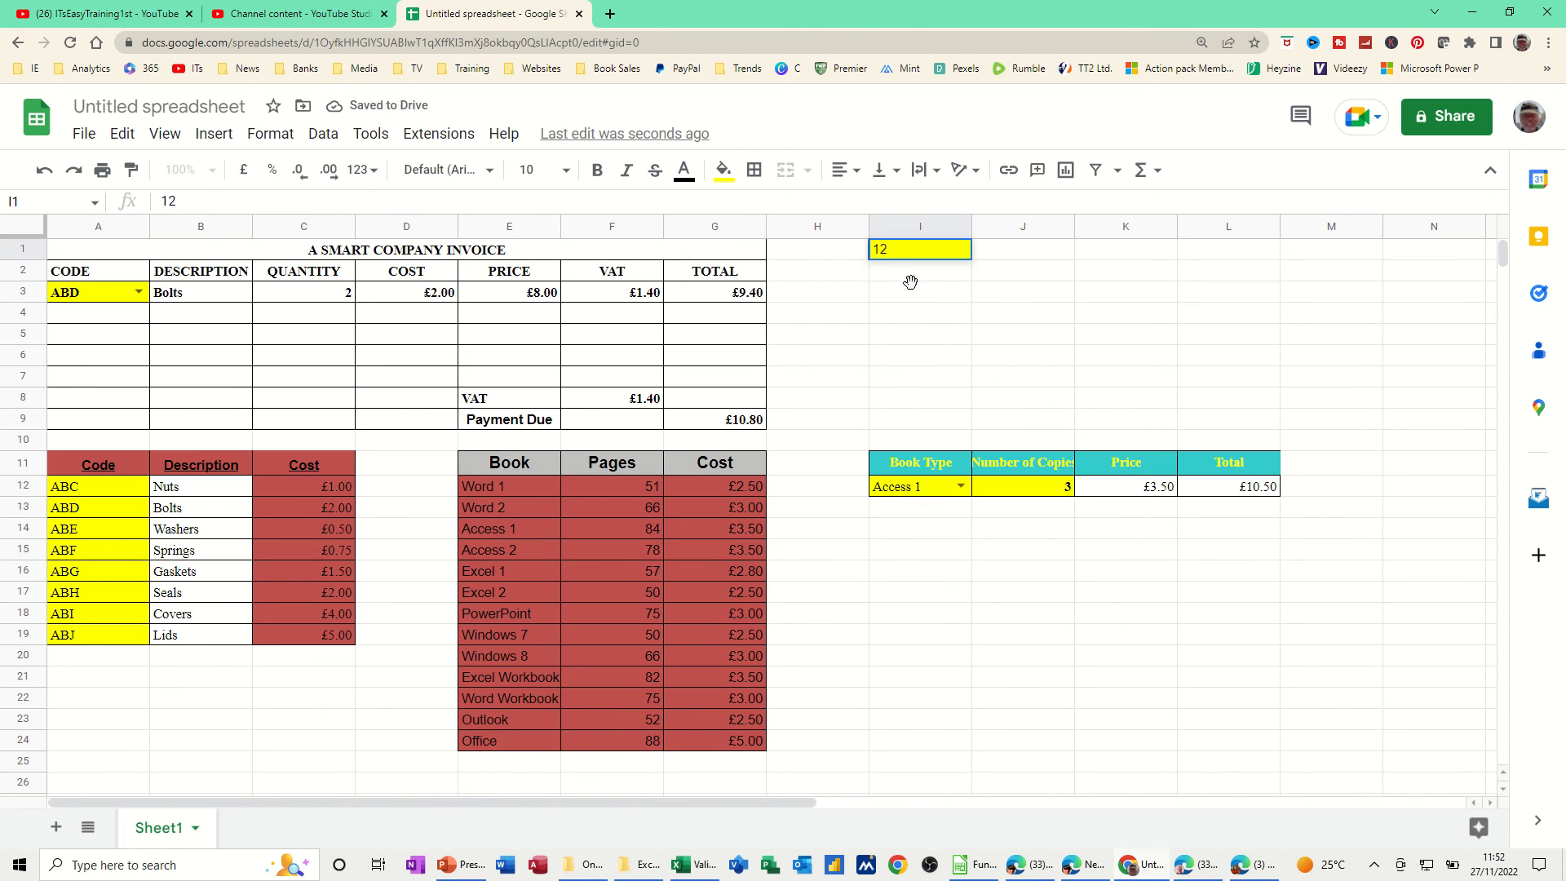
pyautogui.press('Return')
pyautogui.click(924, 258)
pyautogui.write('1')
pyautogui.click(933, 291)
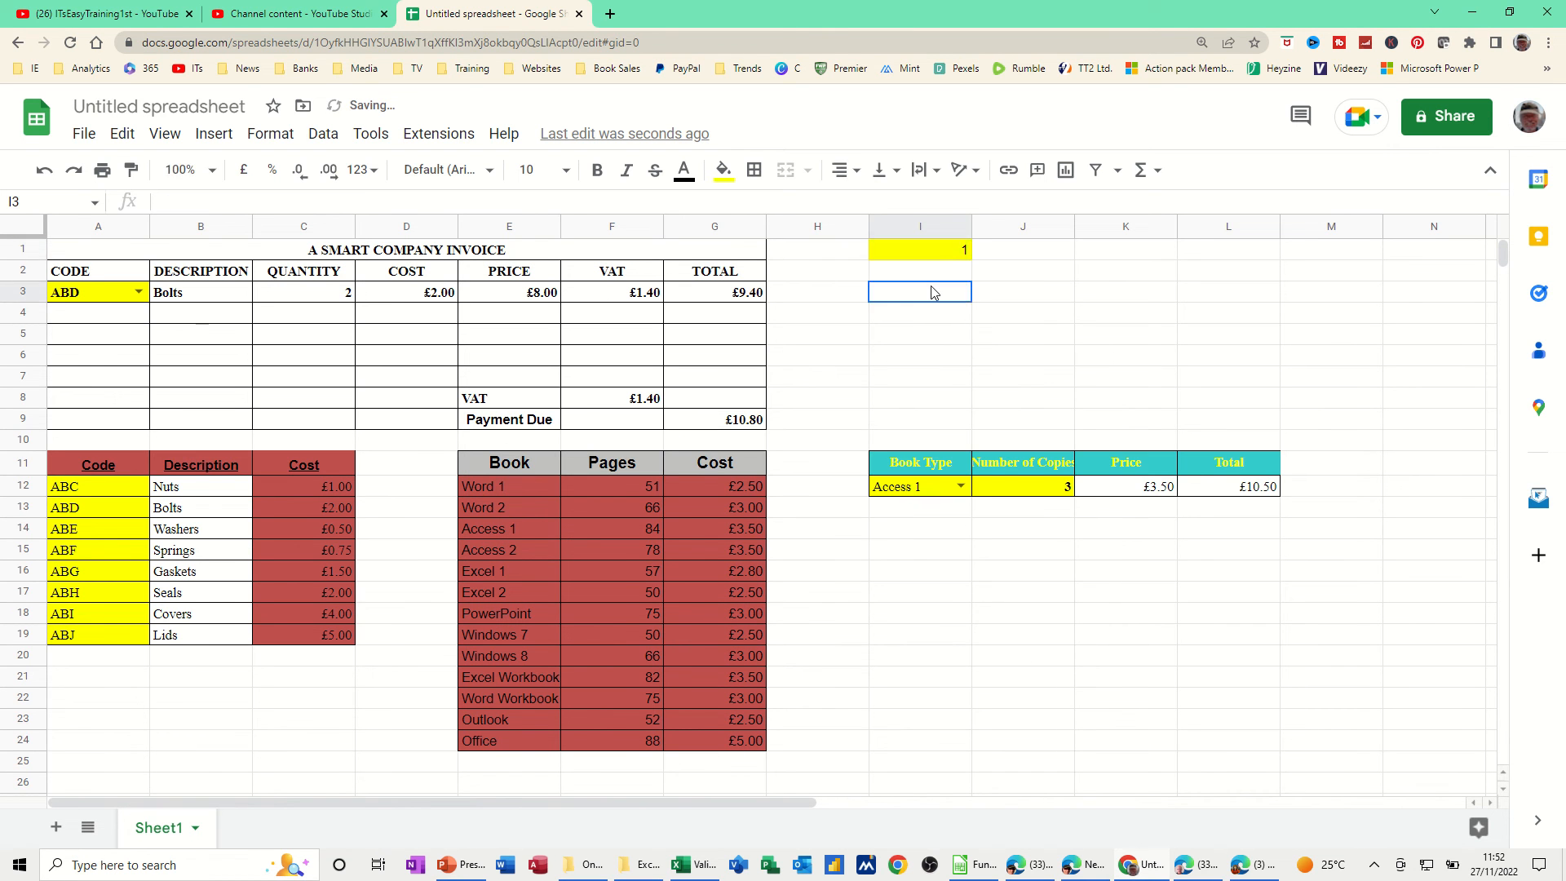
pyautogui.click(950, 254)
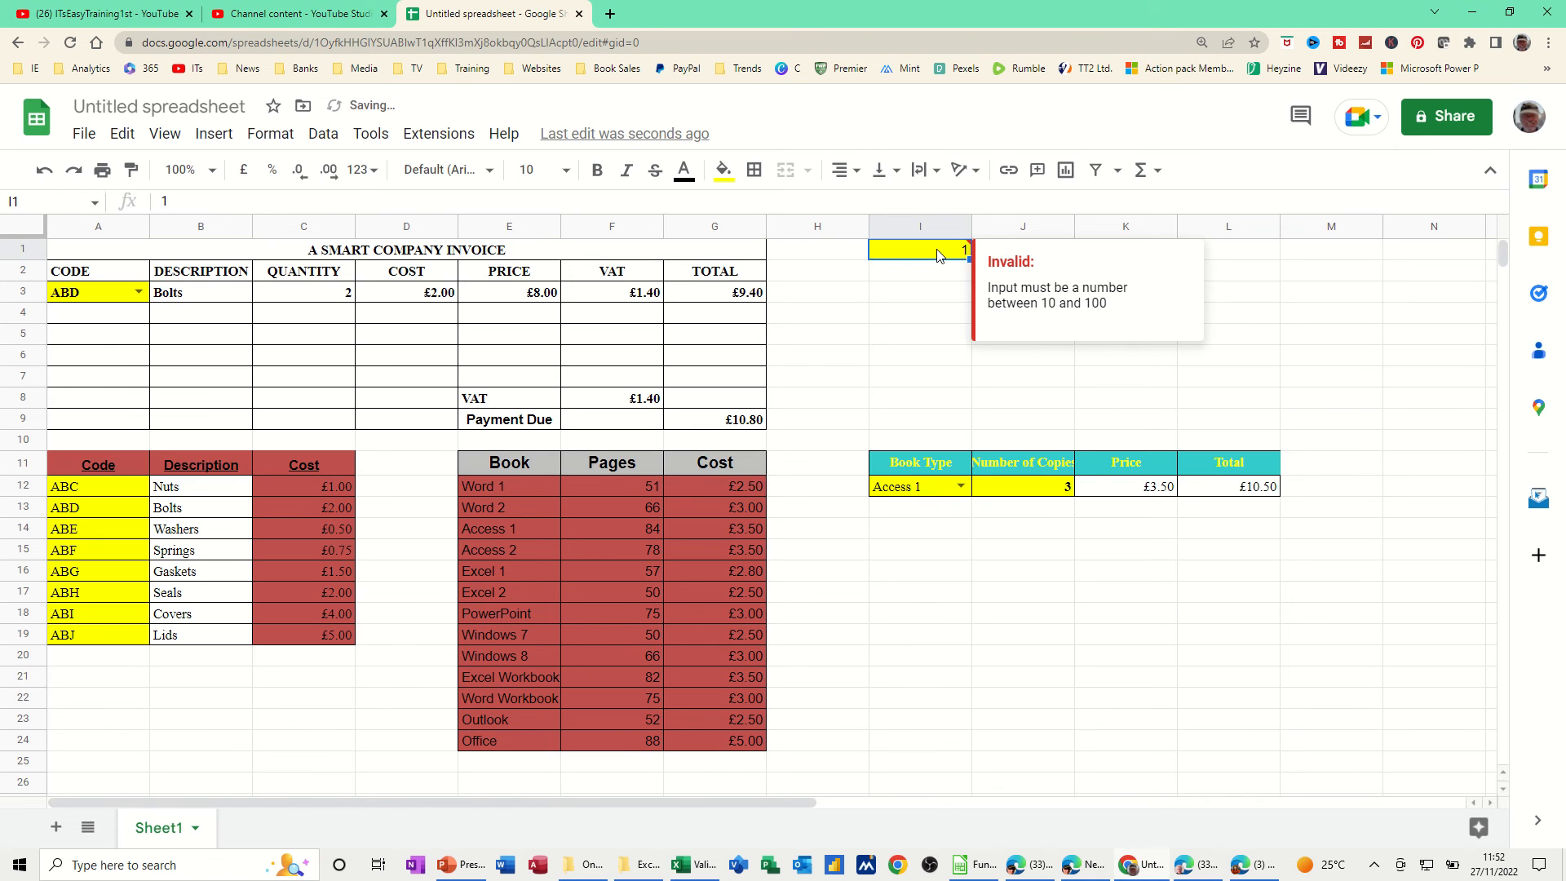
pyautogui.write('12')
pyautogui.press('Return')
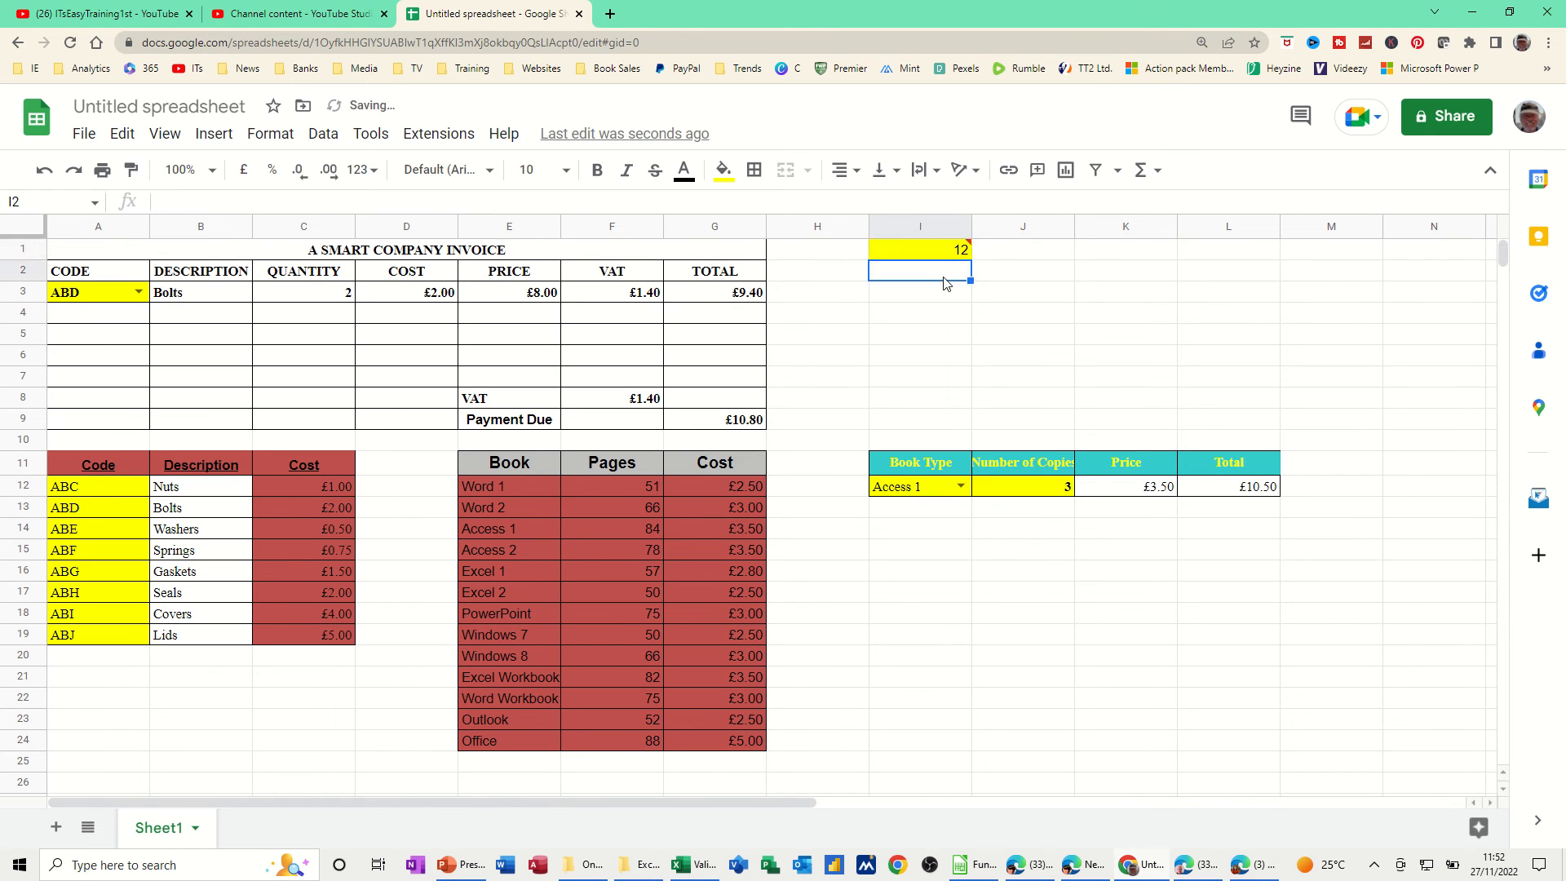
# Step: Change the validation of I1 to text that contains "t"
pyautogui.click(936, 257)
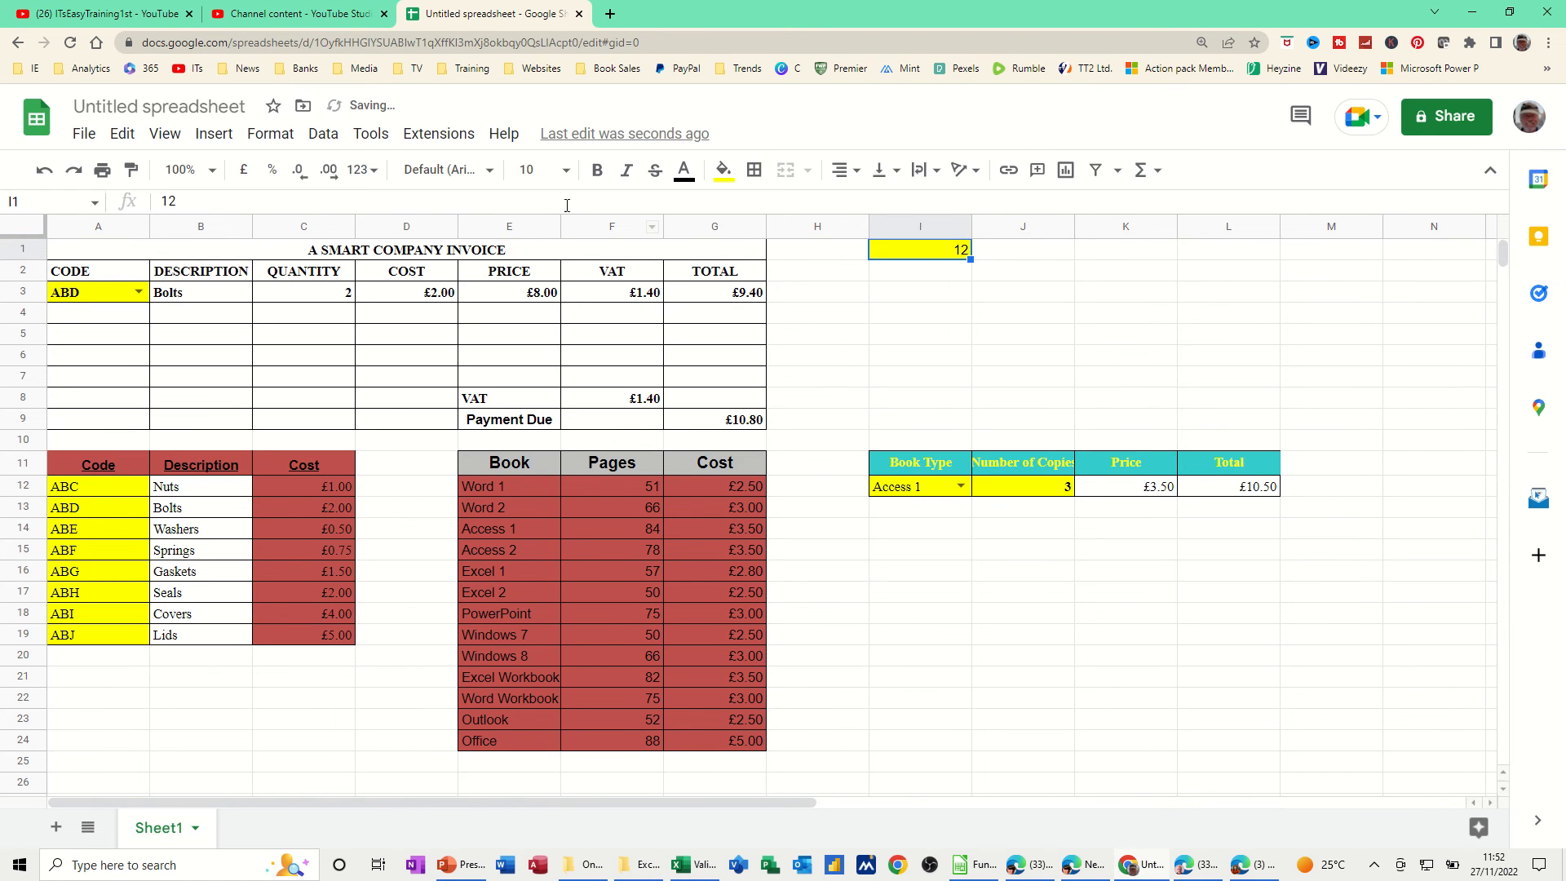
pyautogui.click(327, 137)
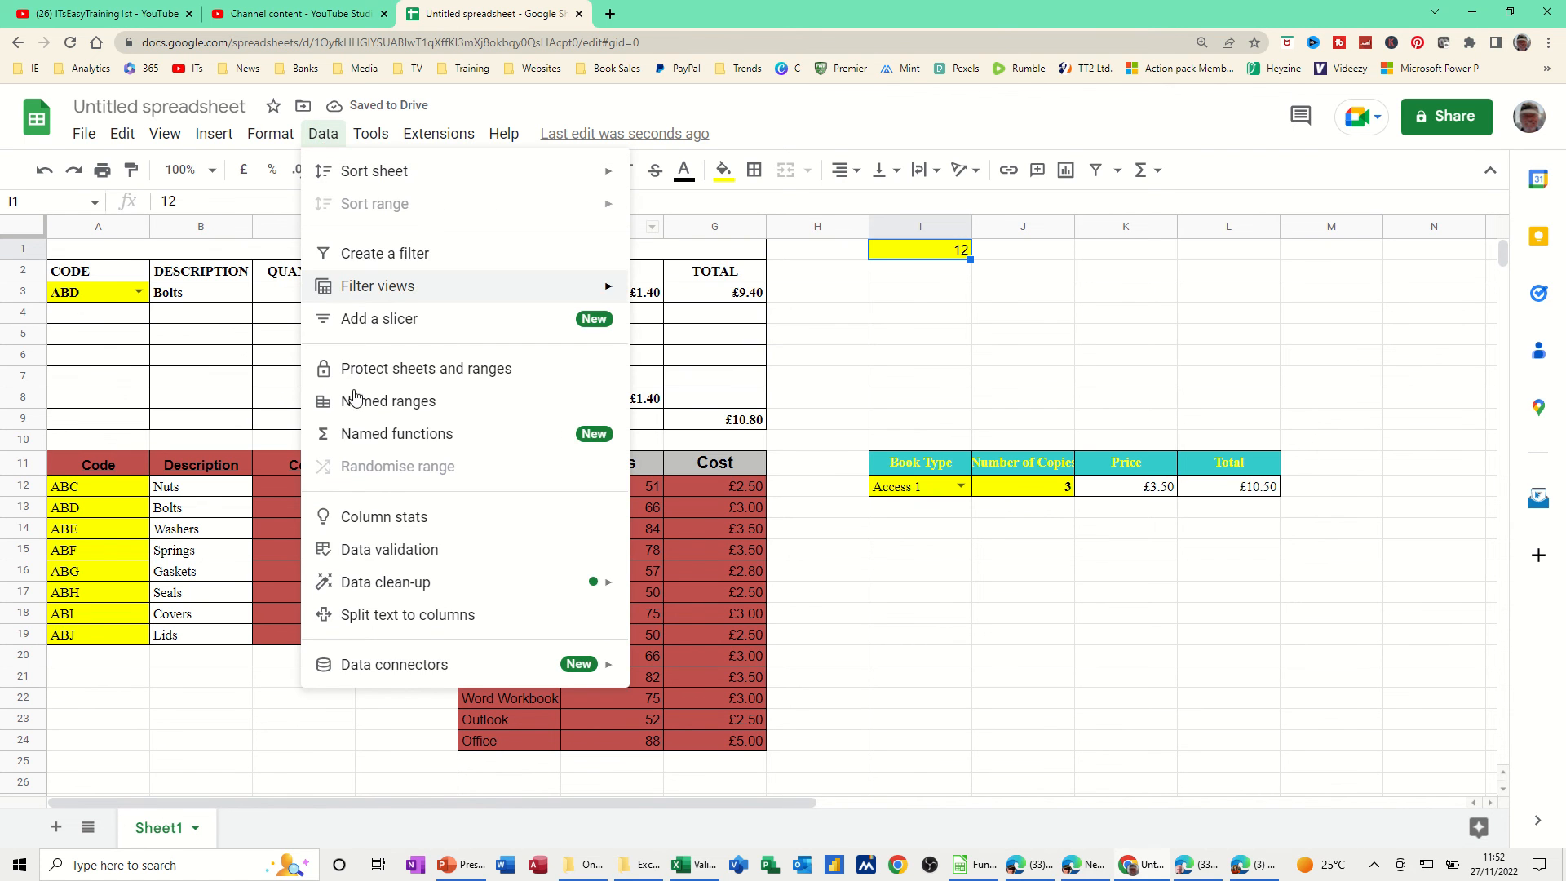
pyautogui.click(356, 552)
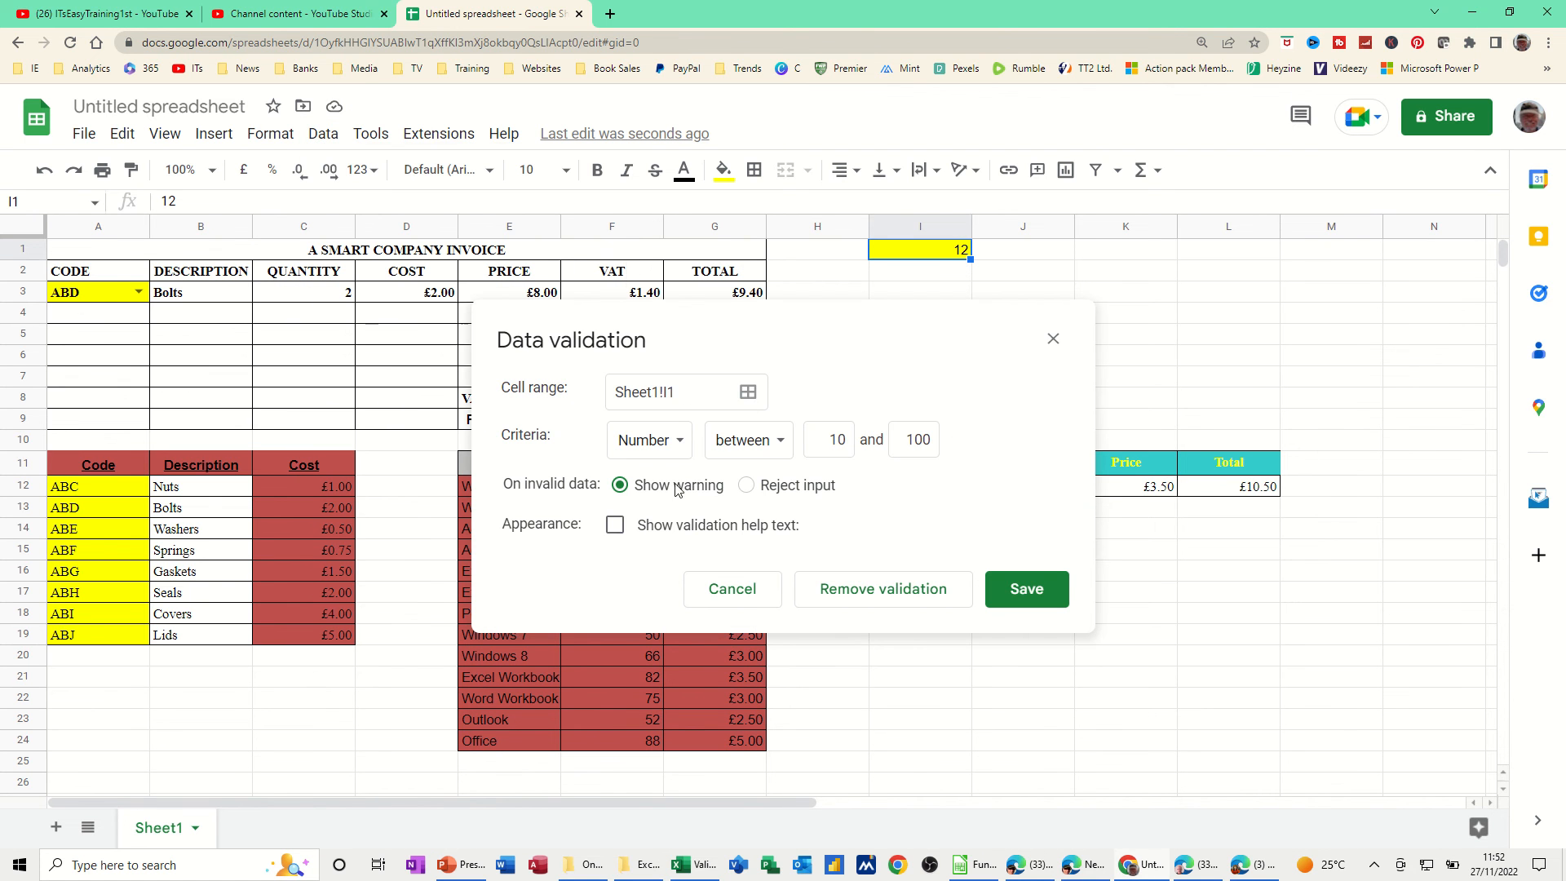
pyautogui.click(679, 441)
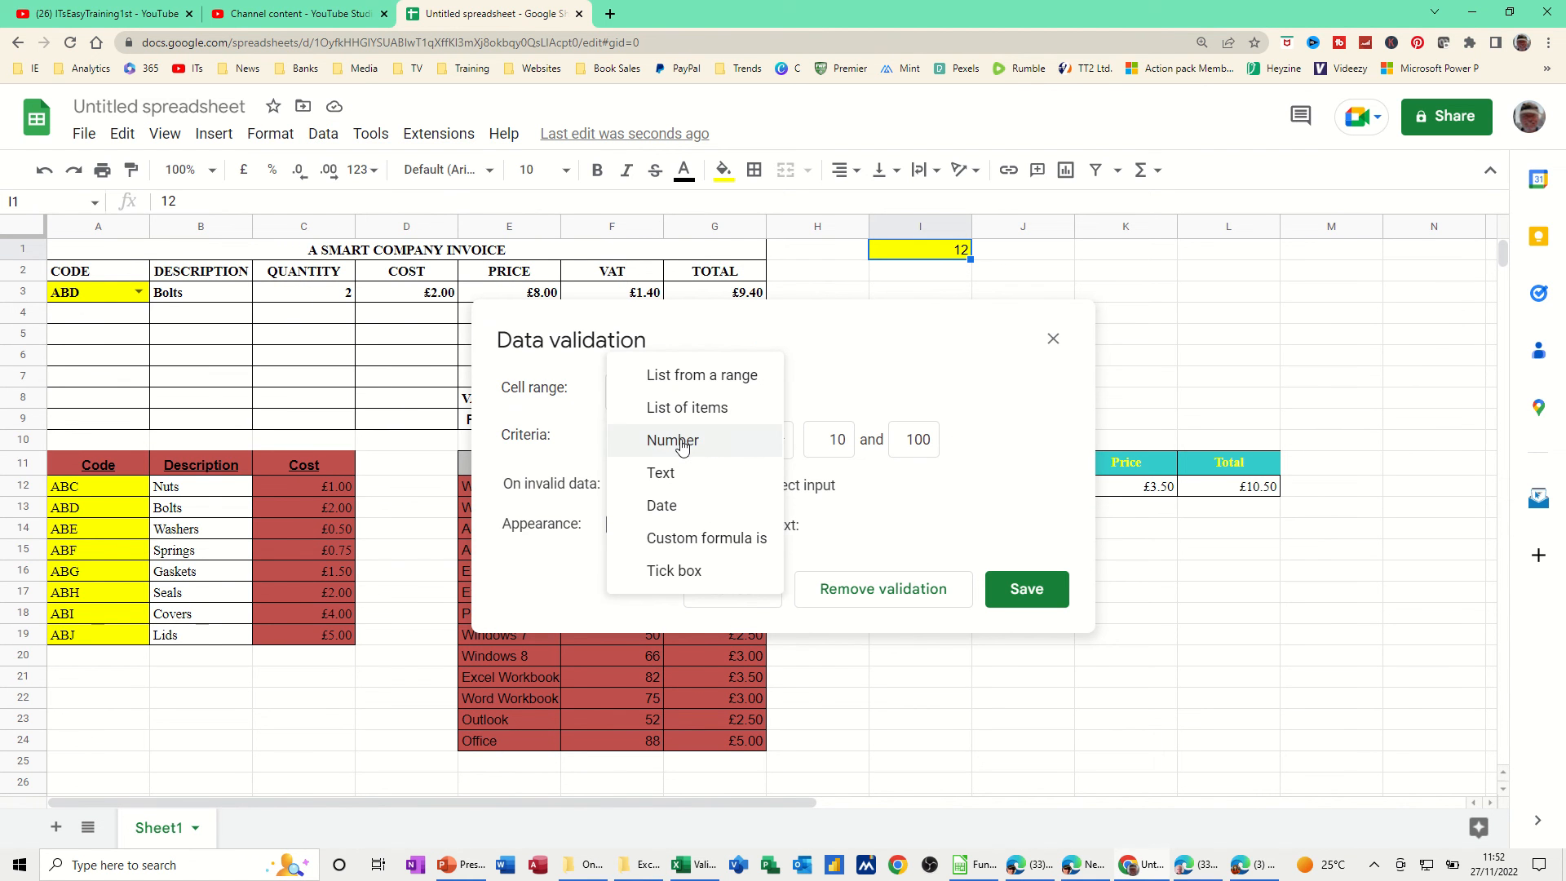
pyautogui.click(671, 480)
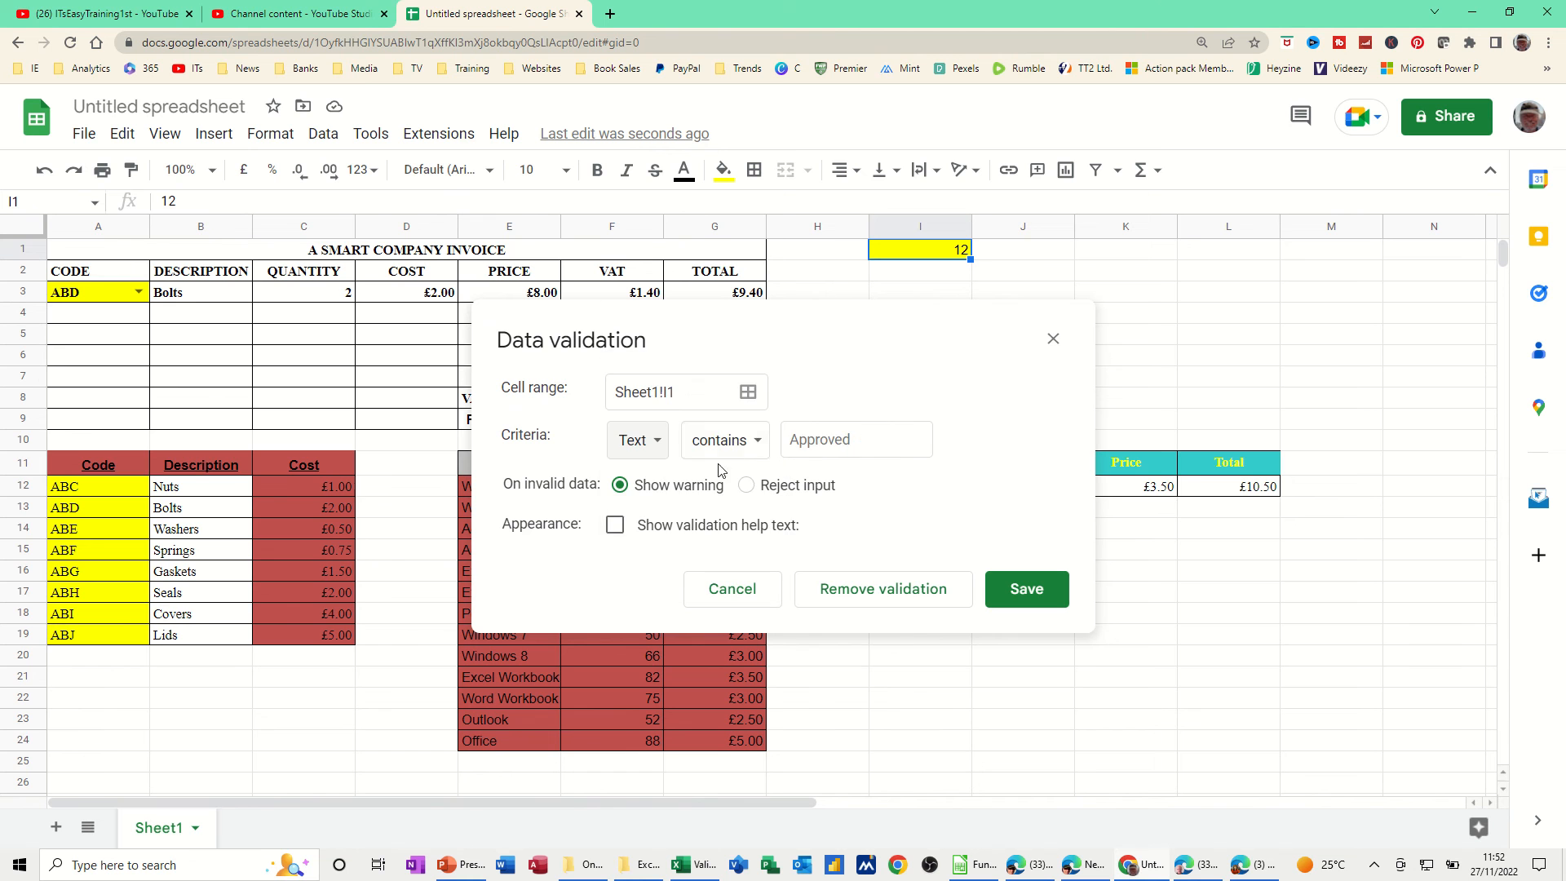
pyautogui.click(759, 445)
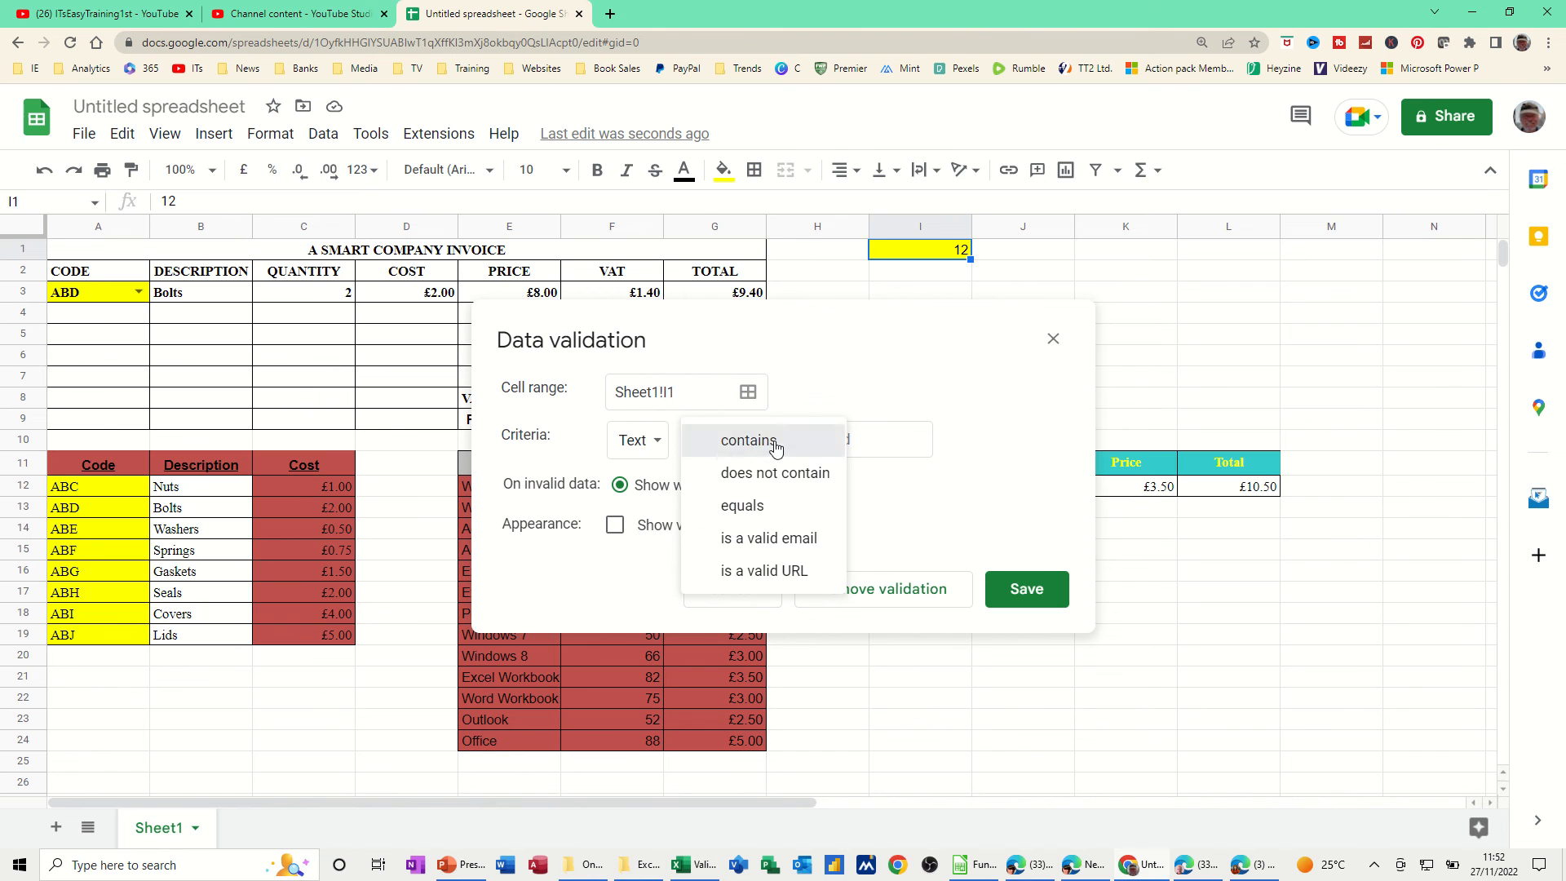
pyautogui.click(775, 446)
pyautogui.click(863, 444)
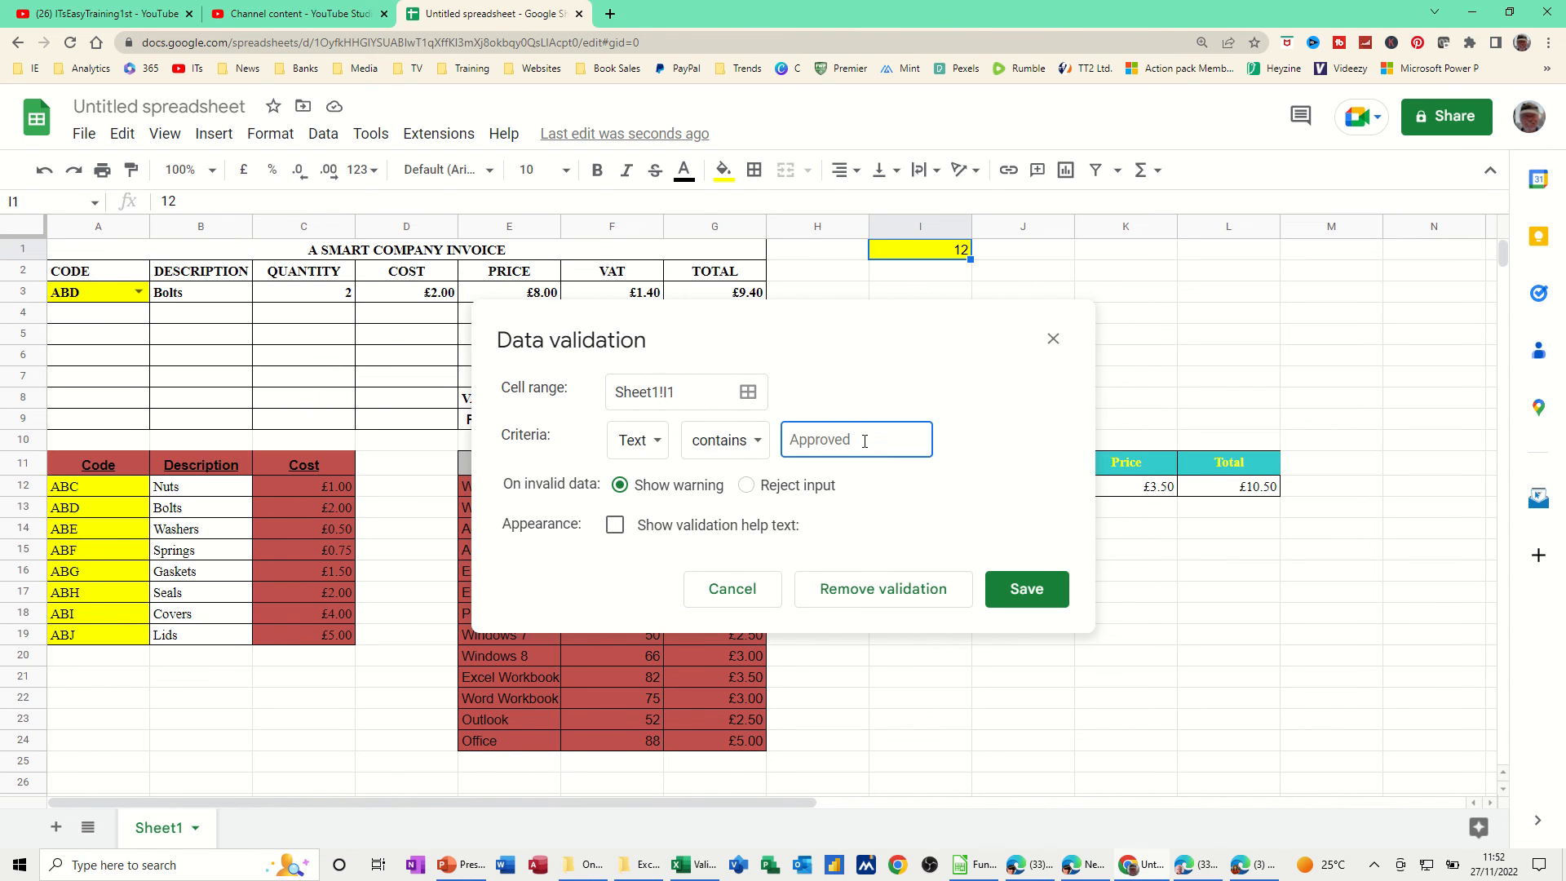
pyautogui.write('t')
pyautogui.click(1025, 588)
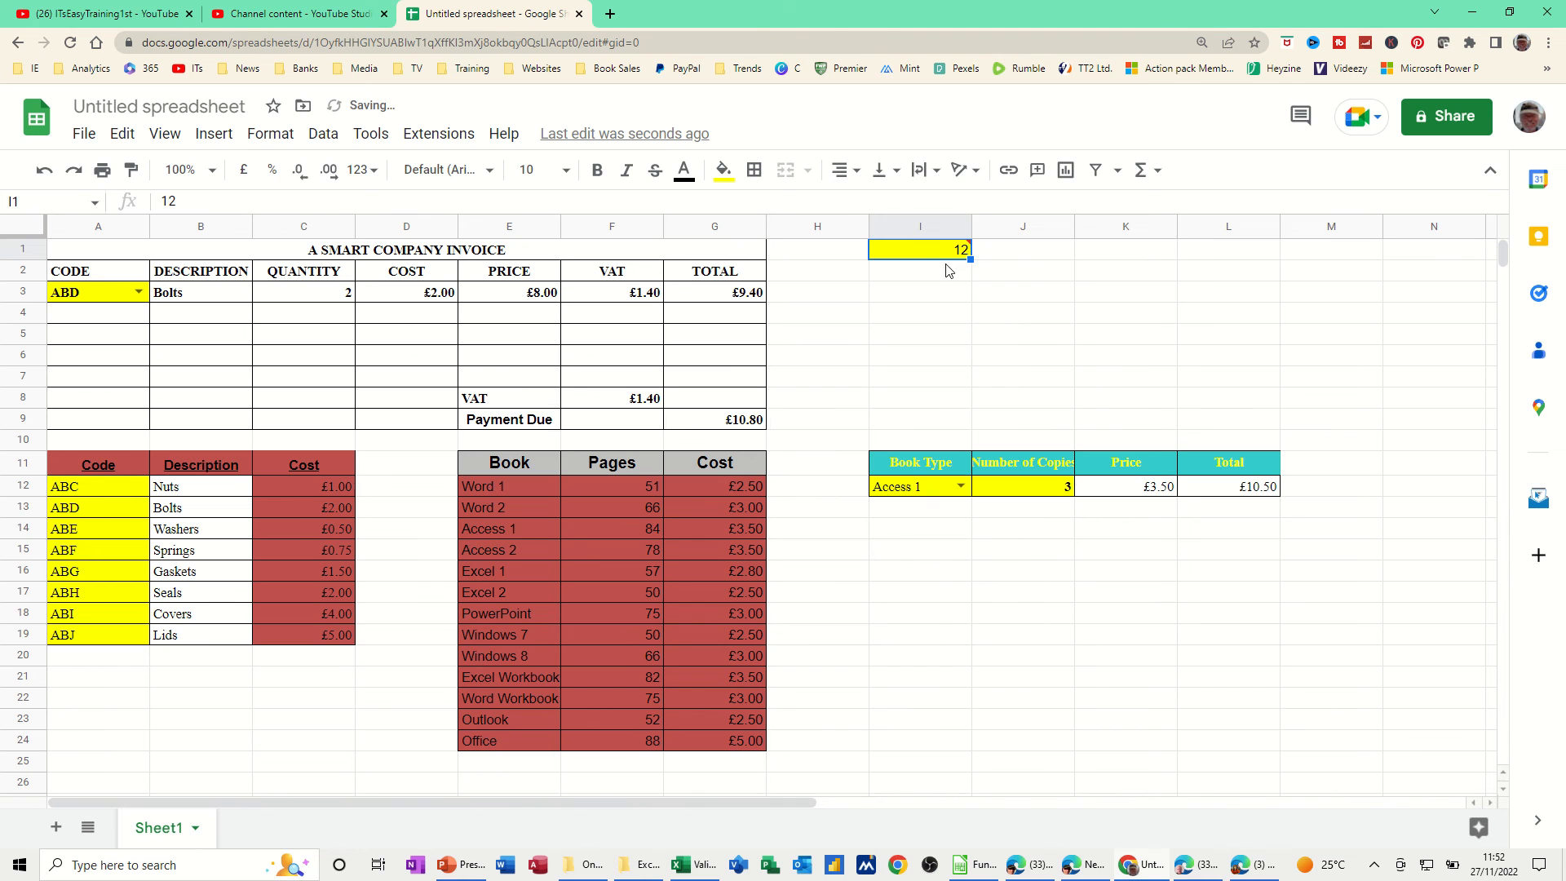
# Step: Test the text validation in I1 with "t", the non-matching entry "es", and finally "t" again
pyautogui.write('t')
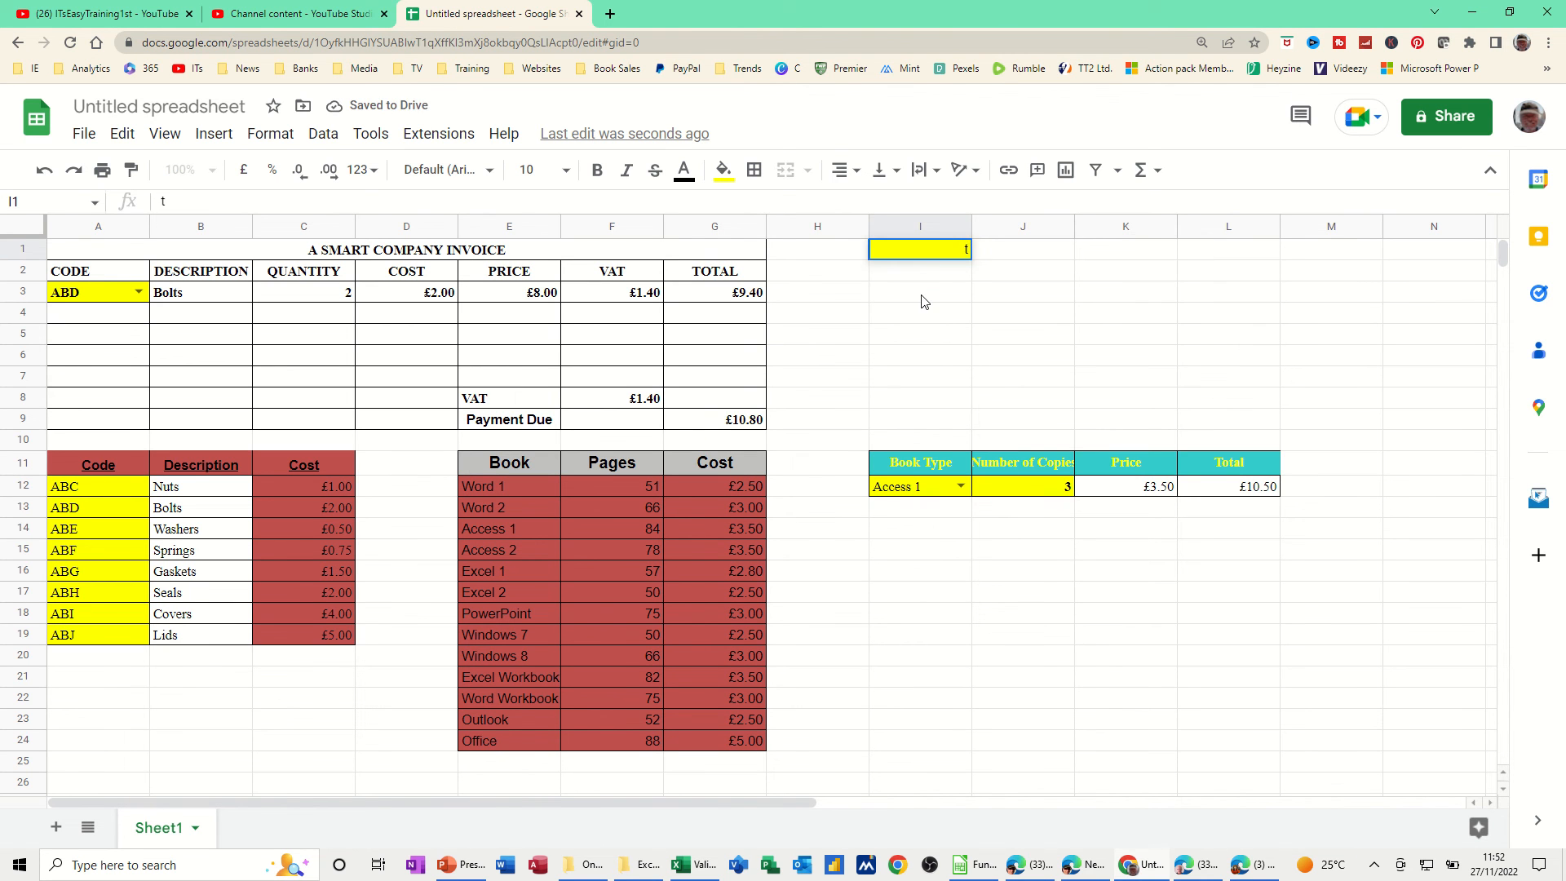
pyautogui.press('Return')
pyautogui.click(926, 257)
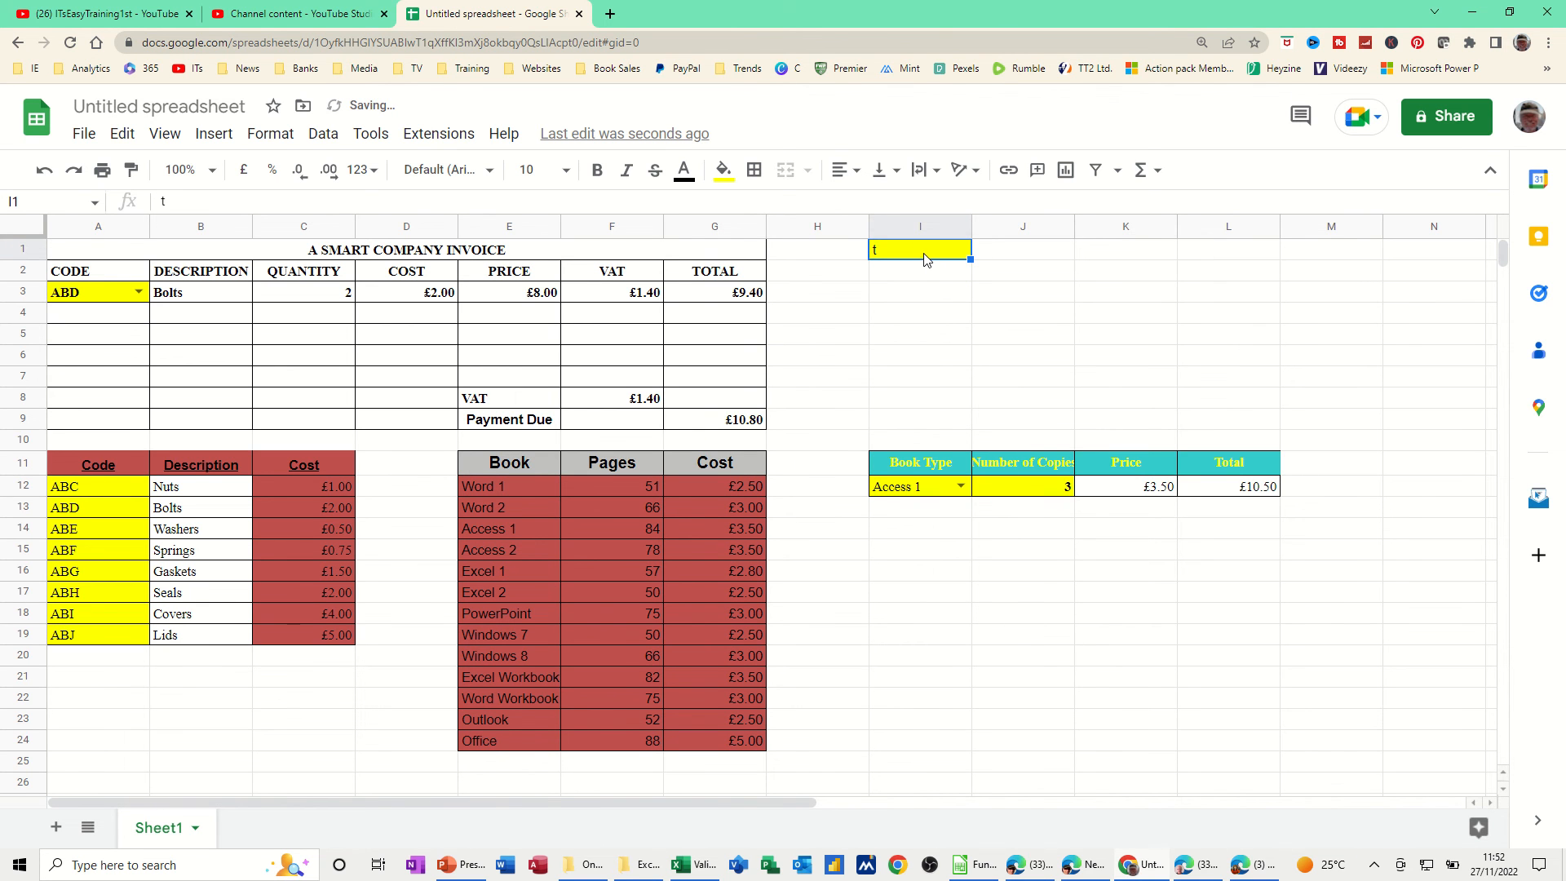
pyautogui.write('es')
pyautogui.press('Return')
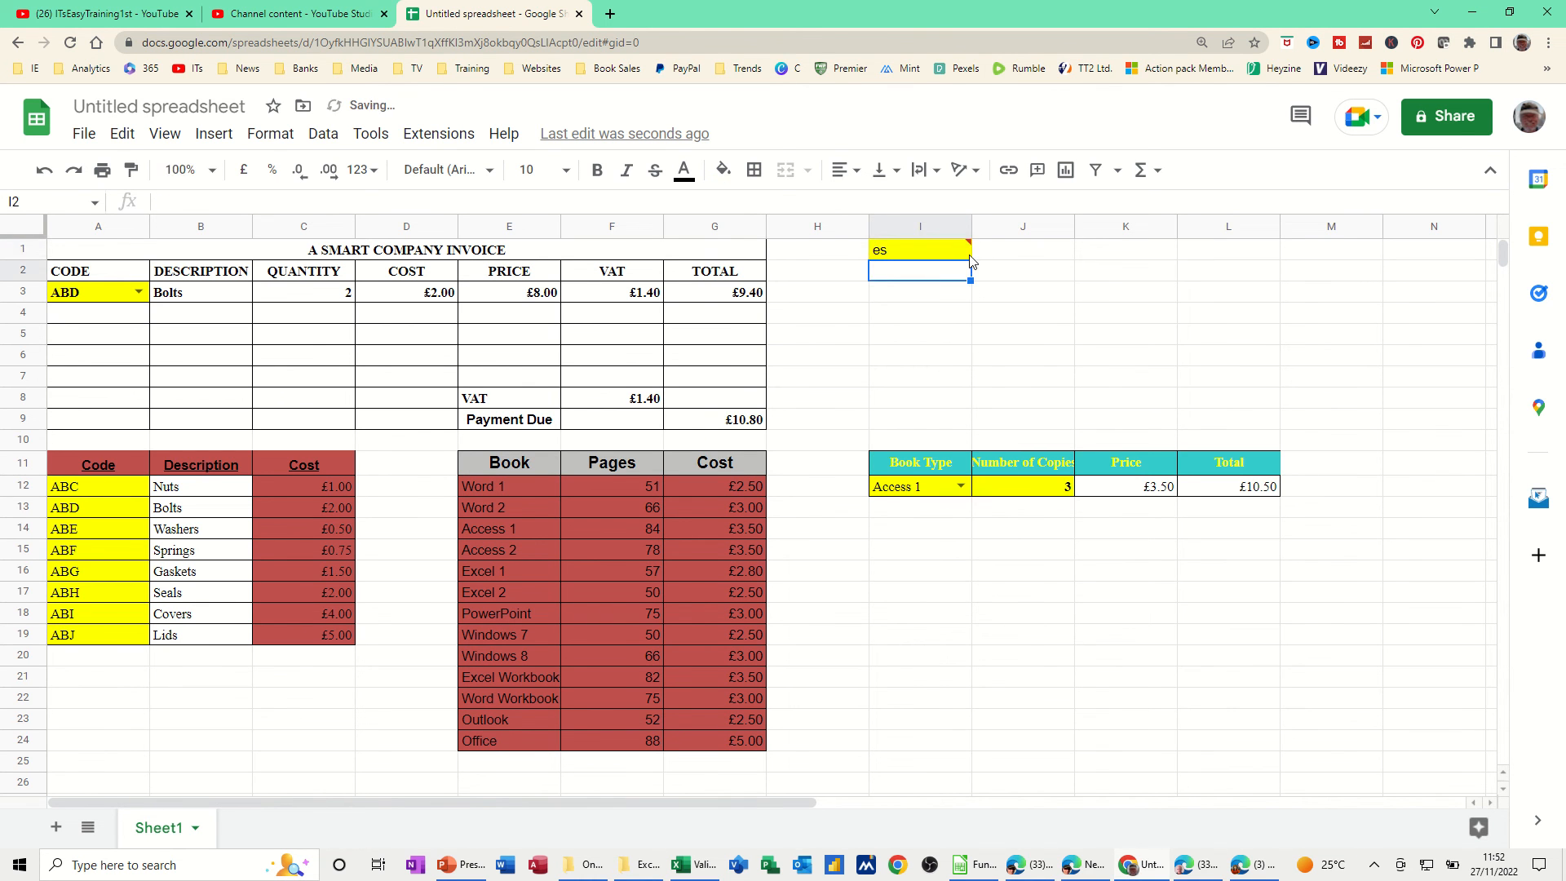
pyautogui.click(927, 253)
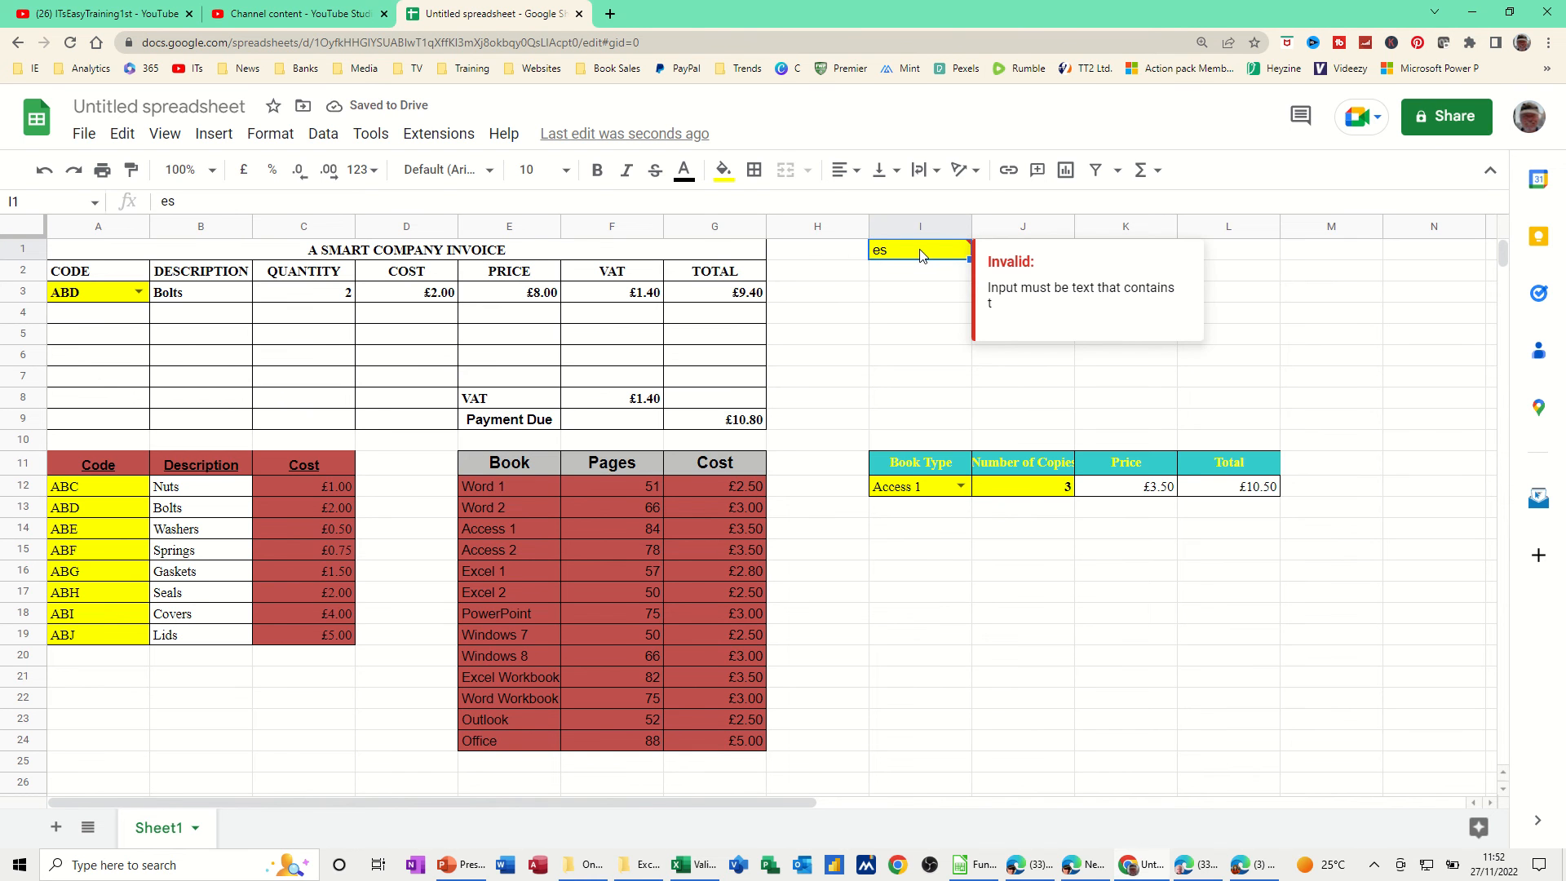
pyautogui.write('t')
pyautogui.click(903, 318)
# Step: Change the validation of I1 to a date between 1/1/22 and 31/12/22
pyautogui.click(908, 256)
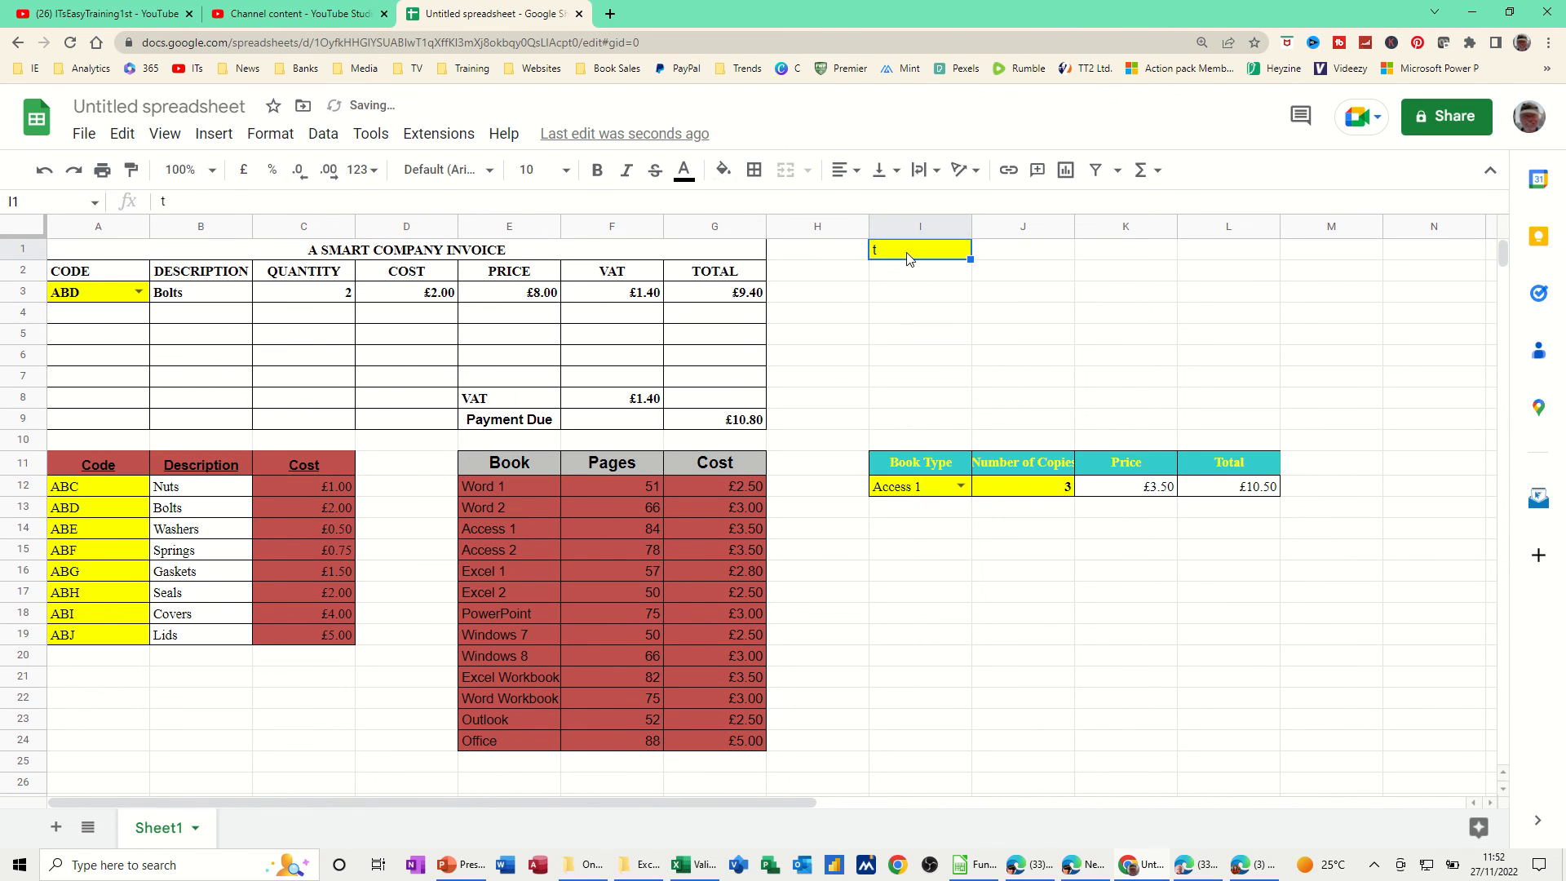
pyautogui.click(323, 135)
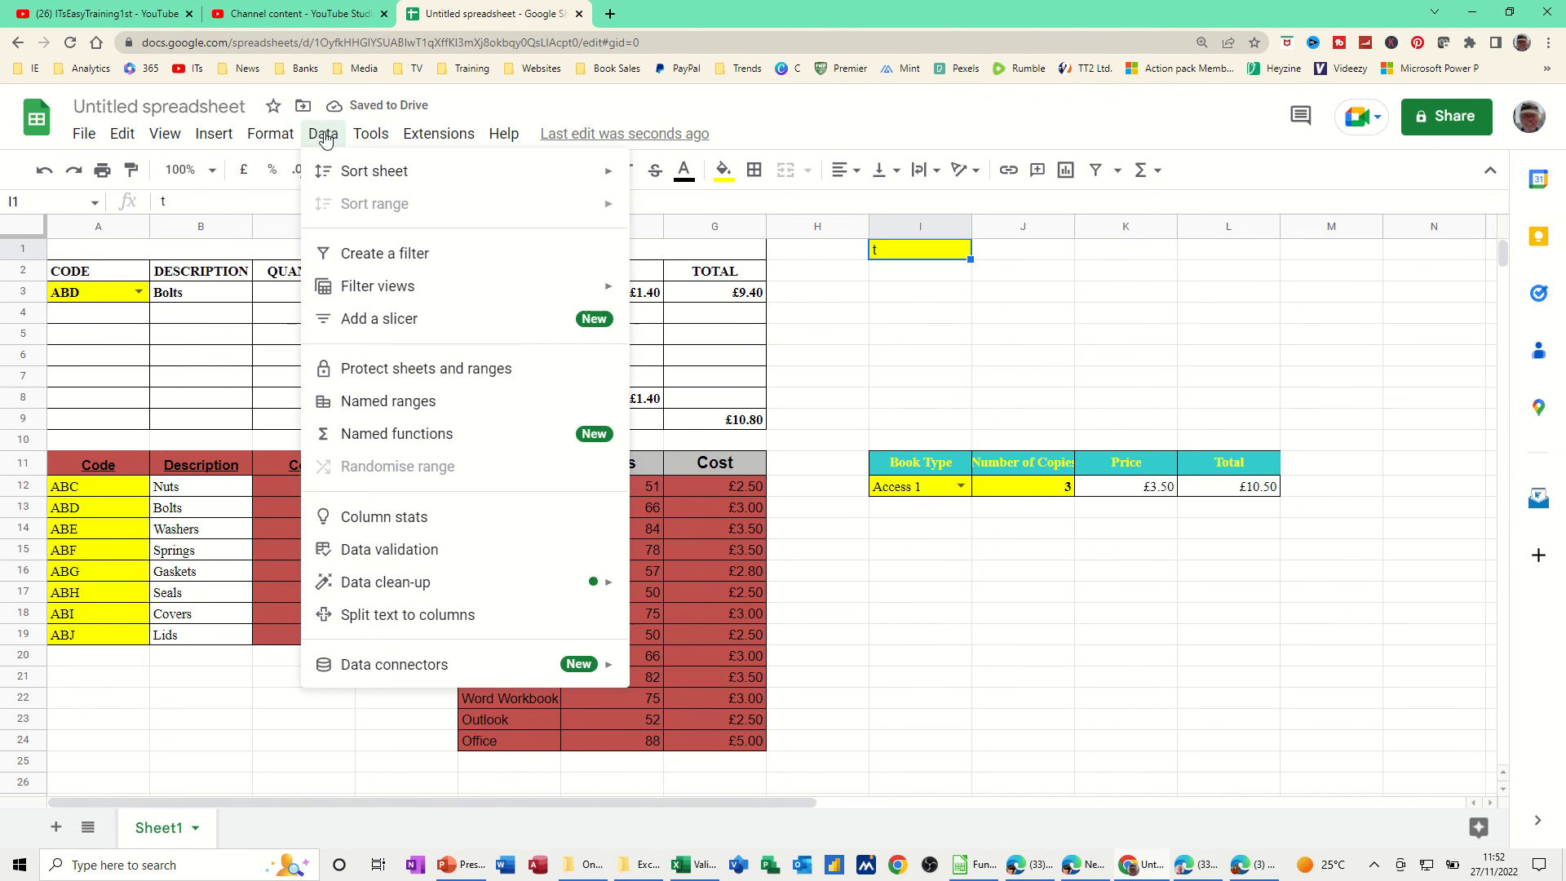
pyautogui.click(379, 549)
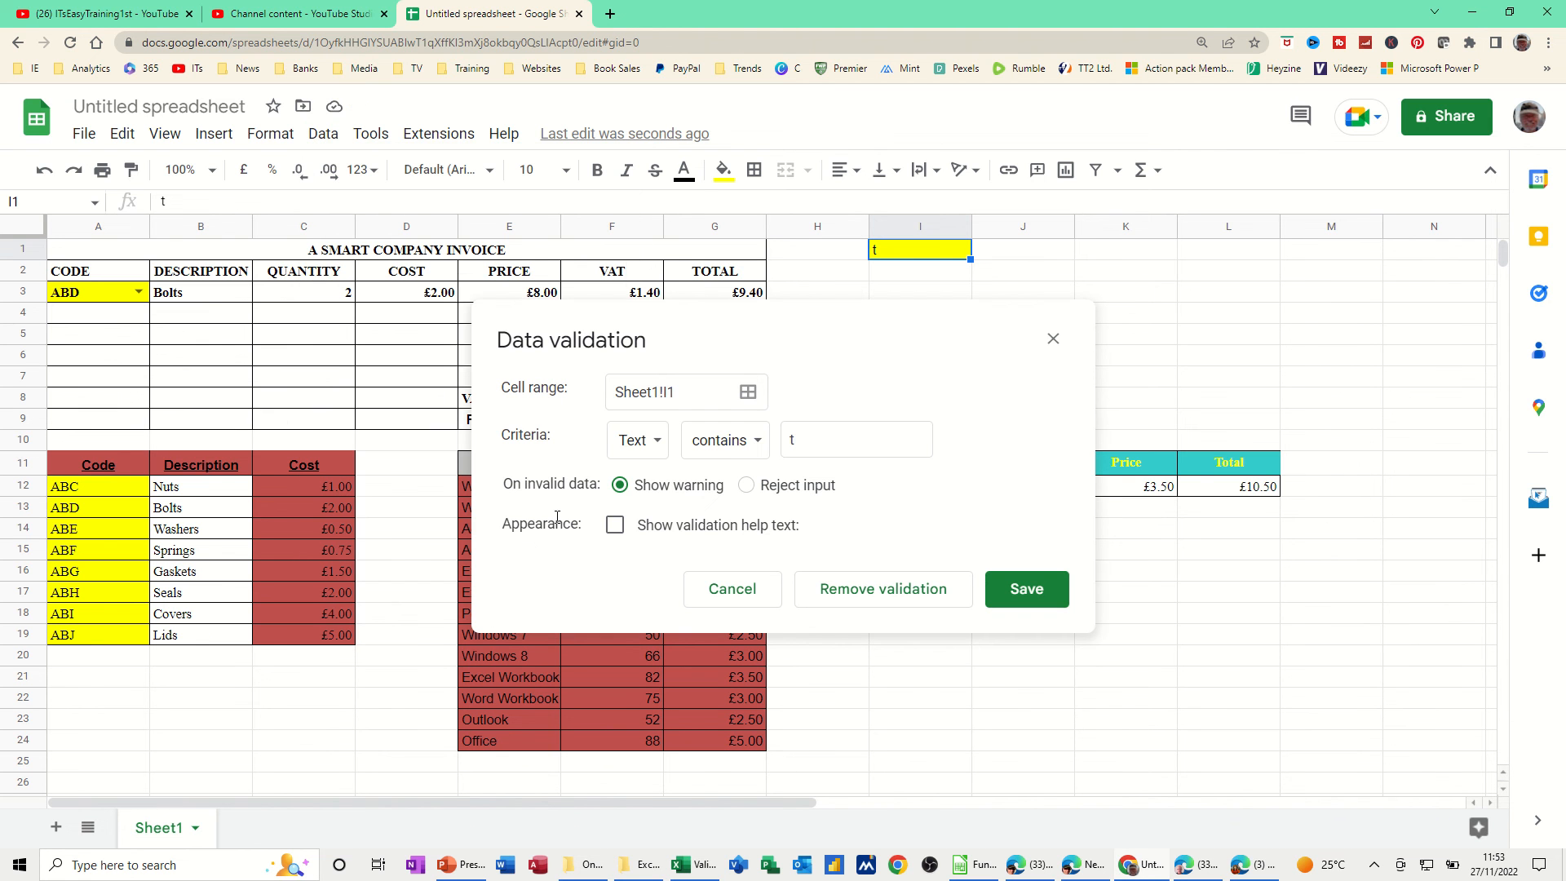
pyautogui.click(650, 444)
pyautogui.click(664, 475)
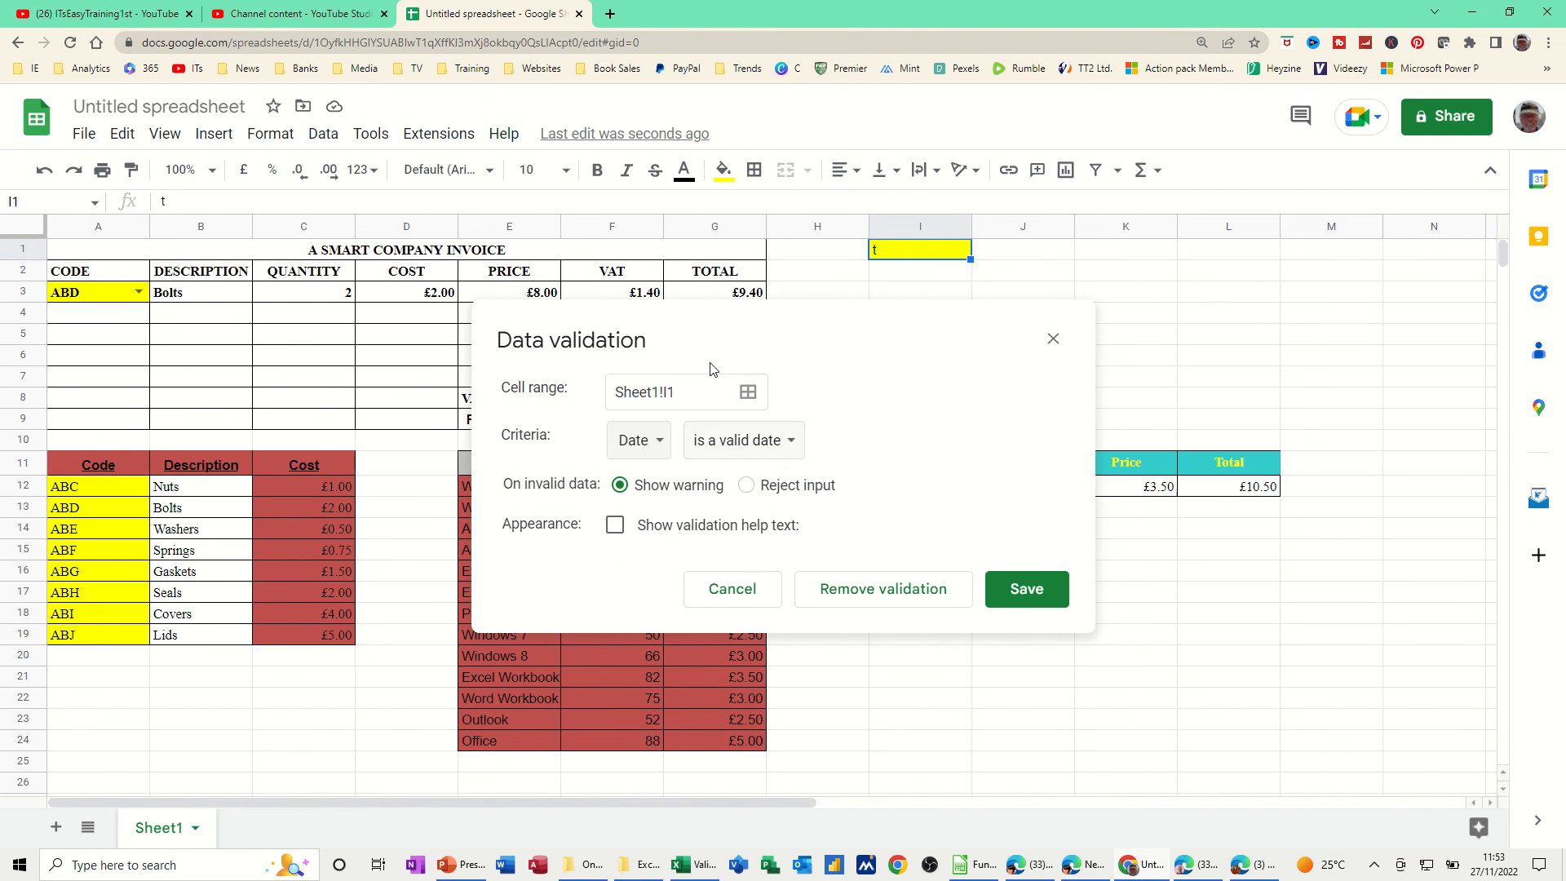
pyautogui.click(787, 447)
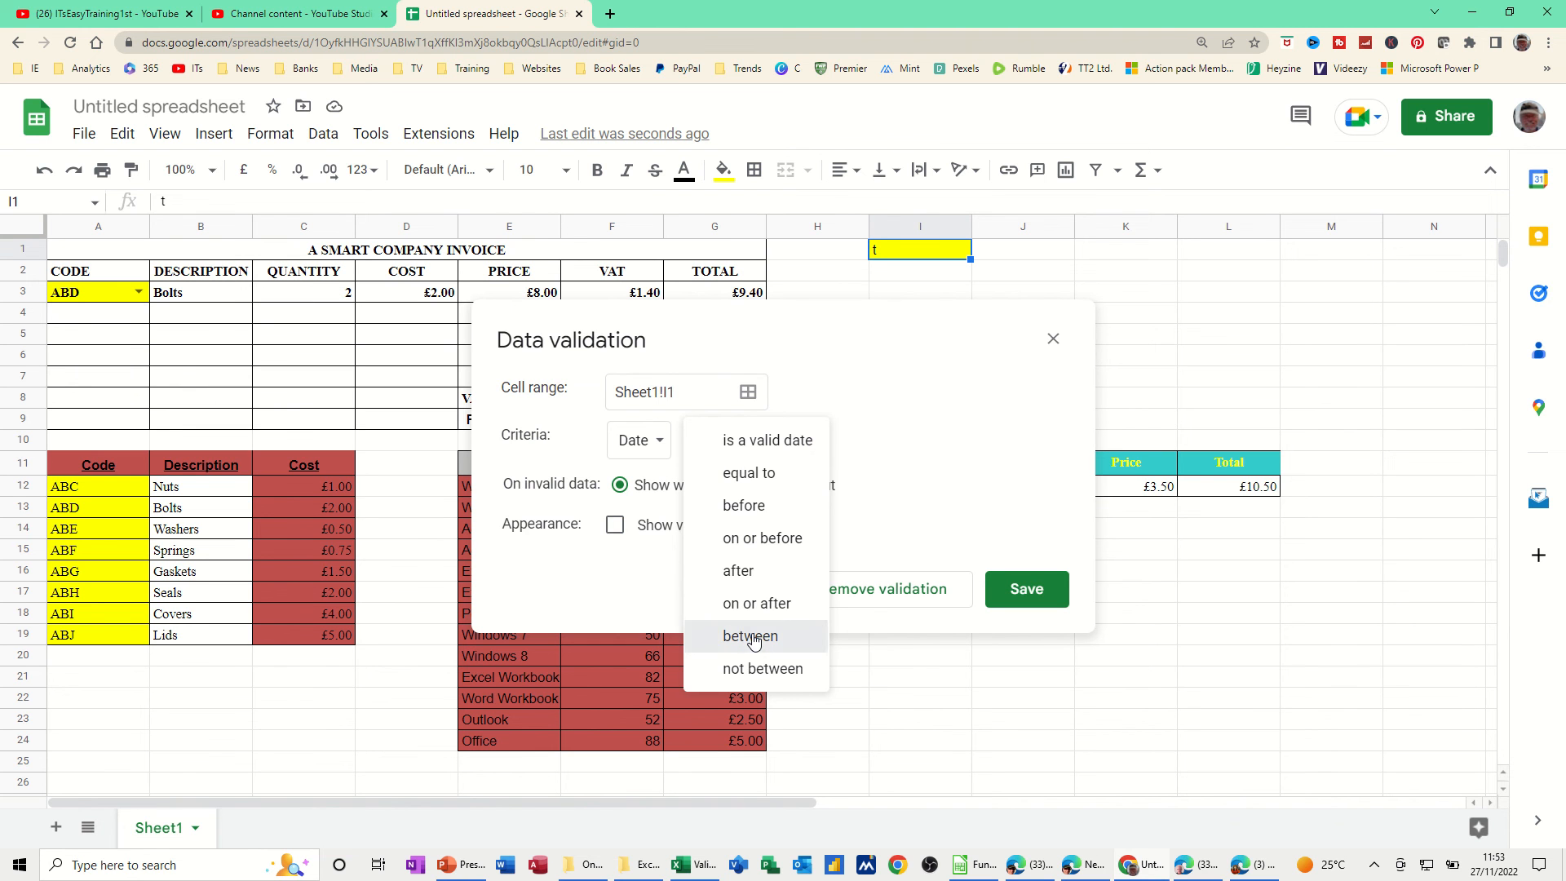
pyautogui.click(752, 638)
pyautogui.click(818, 436)
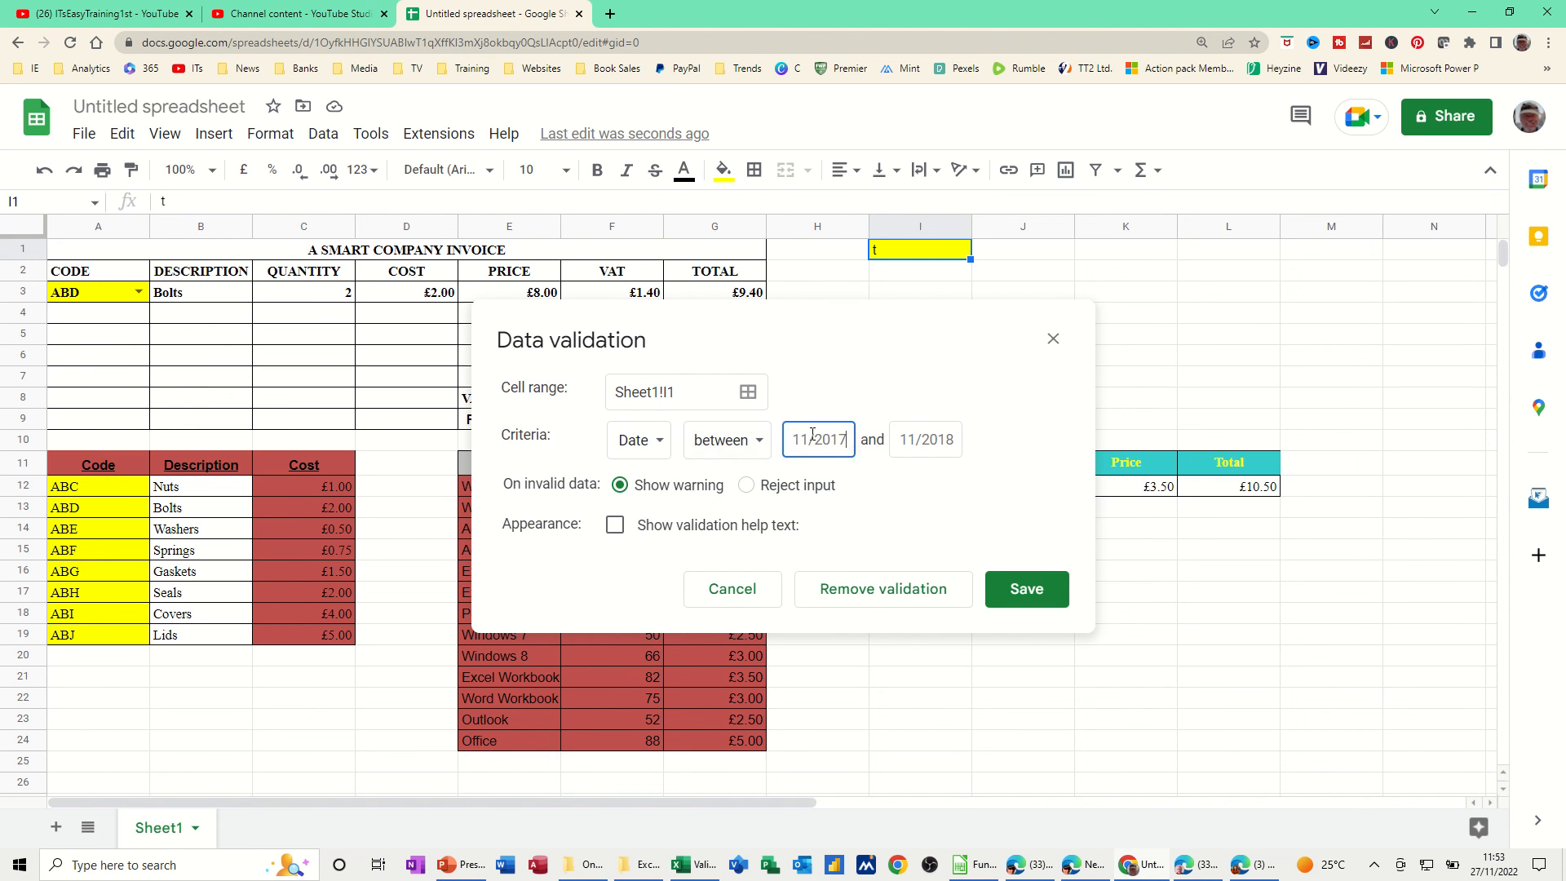
pyautogui.write('1/1/22')
pyautogui.click(912, 438)
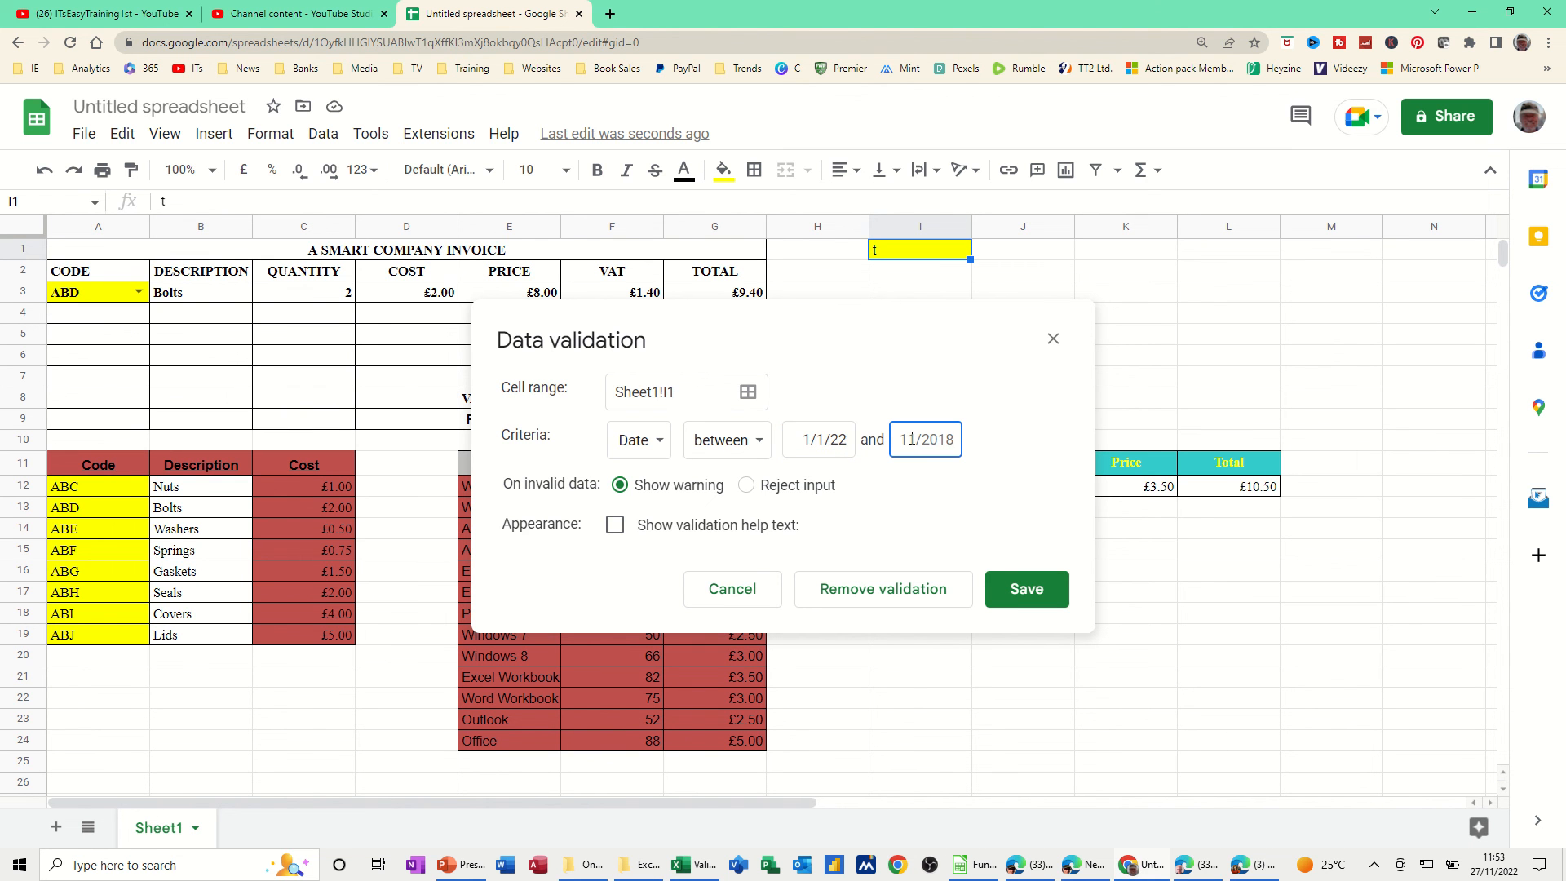
pyautogui.write('31/12/22')
pyautogui.click(1016, 599)
# Step: Test the date validation by entering the current date, 27/11/2022, in I1
pyautogui.moveTo(903, 252)
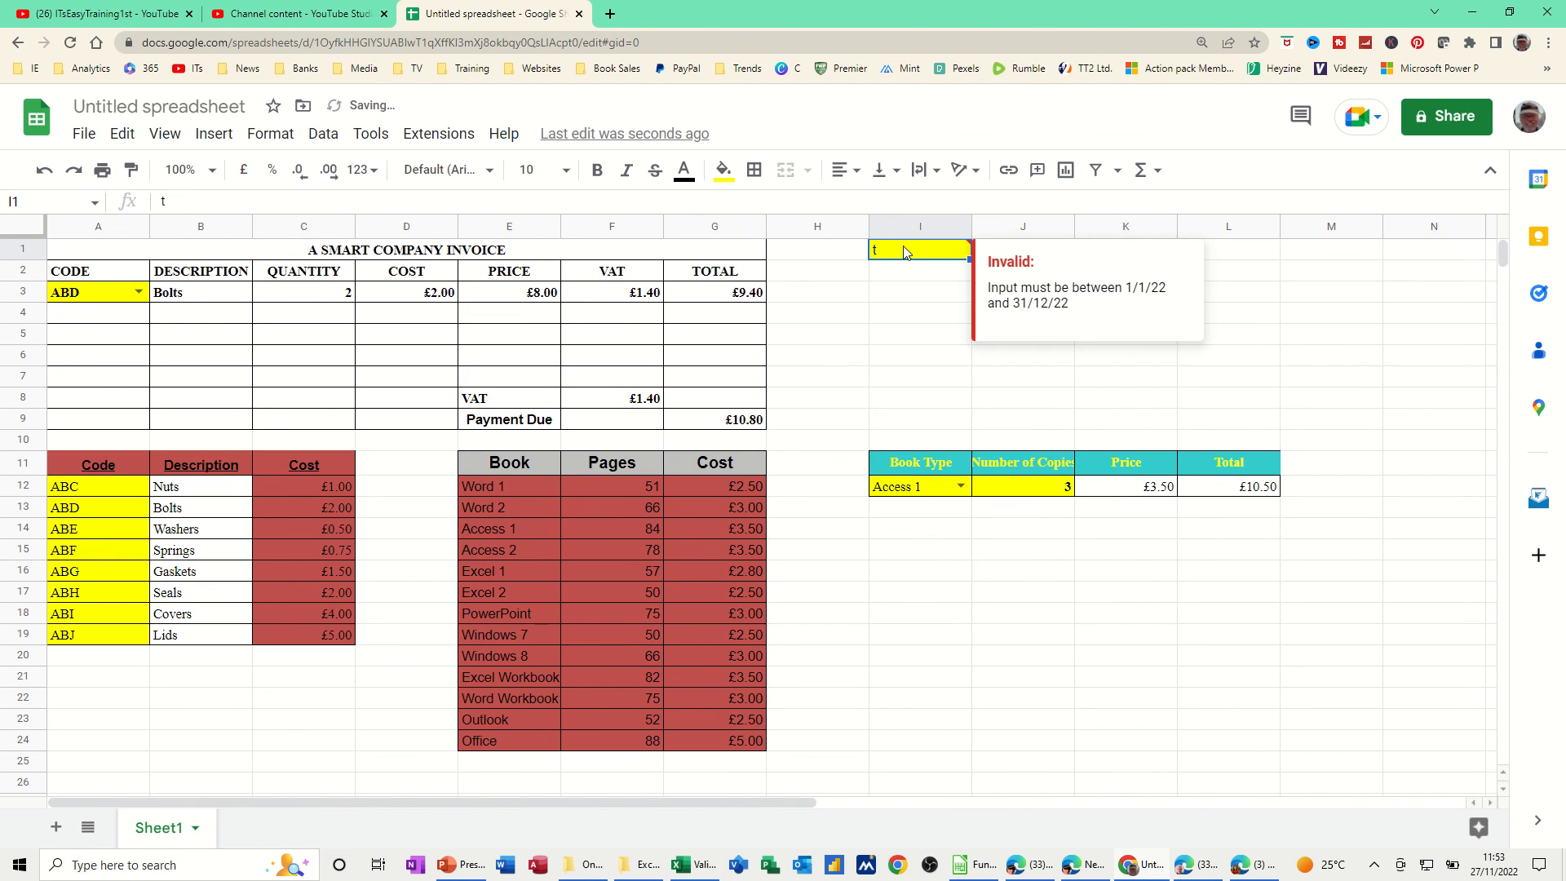
pyautogui.hotkey('ctrl', ';')
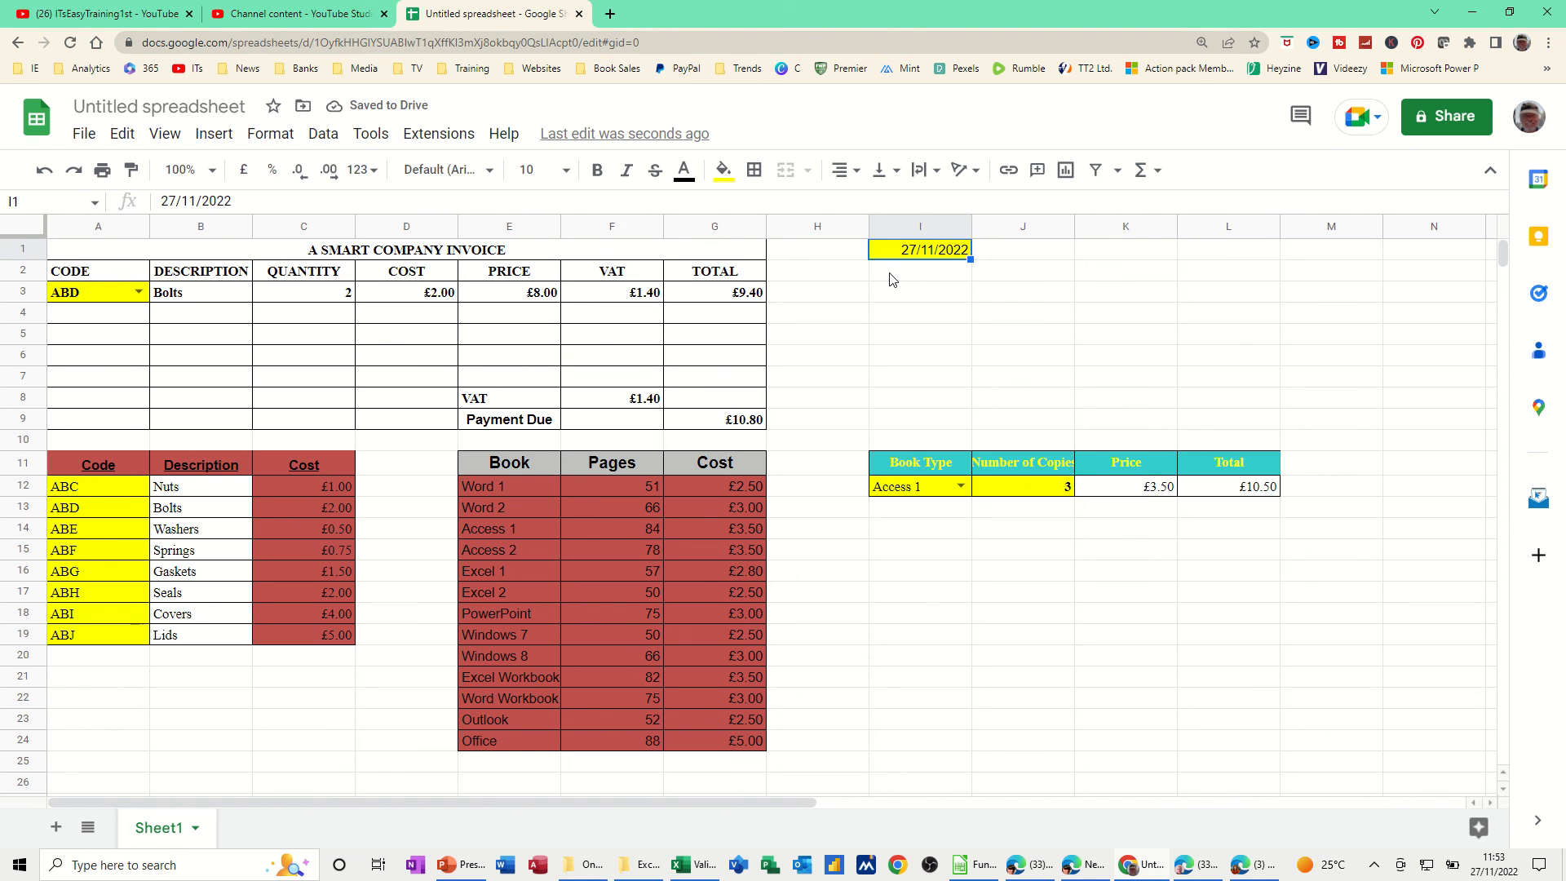
# Step: Test the date validation in I1 with the out-of-range date 1/1/23, and restore the current date, 27/11/2022
pyautogui.click(895, 277)
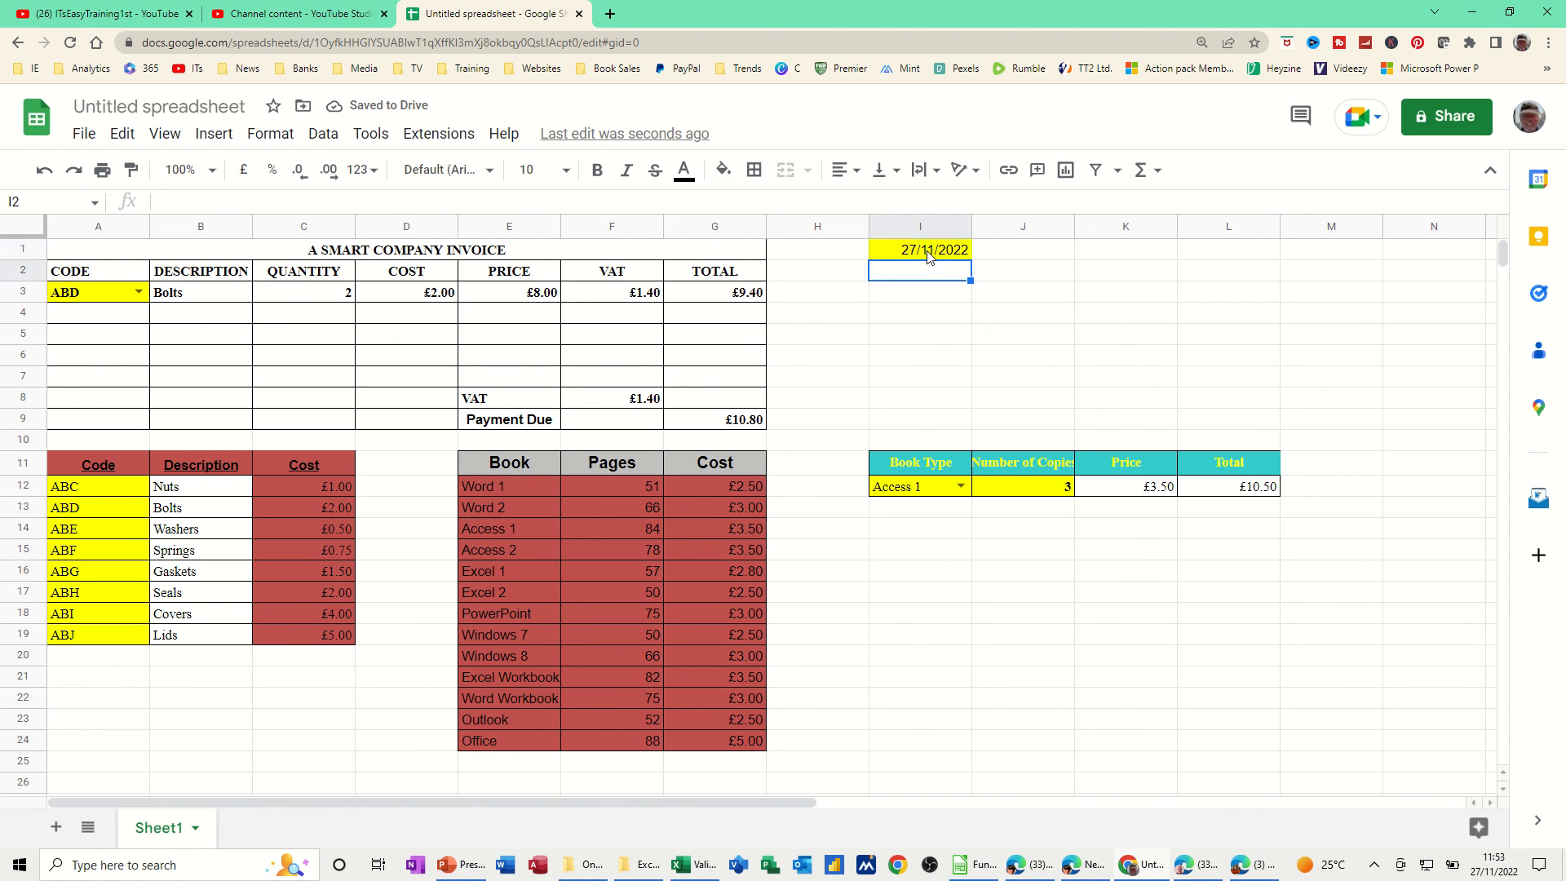
pyautogui.click(928, 249)
pyautogui.write('1/1')
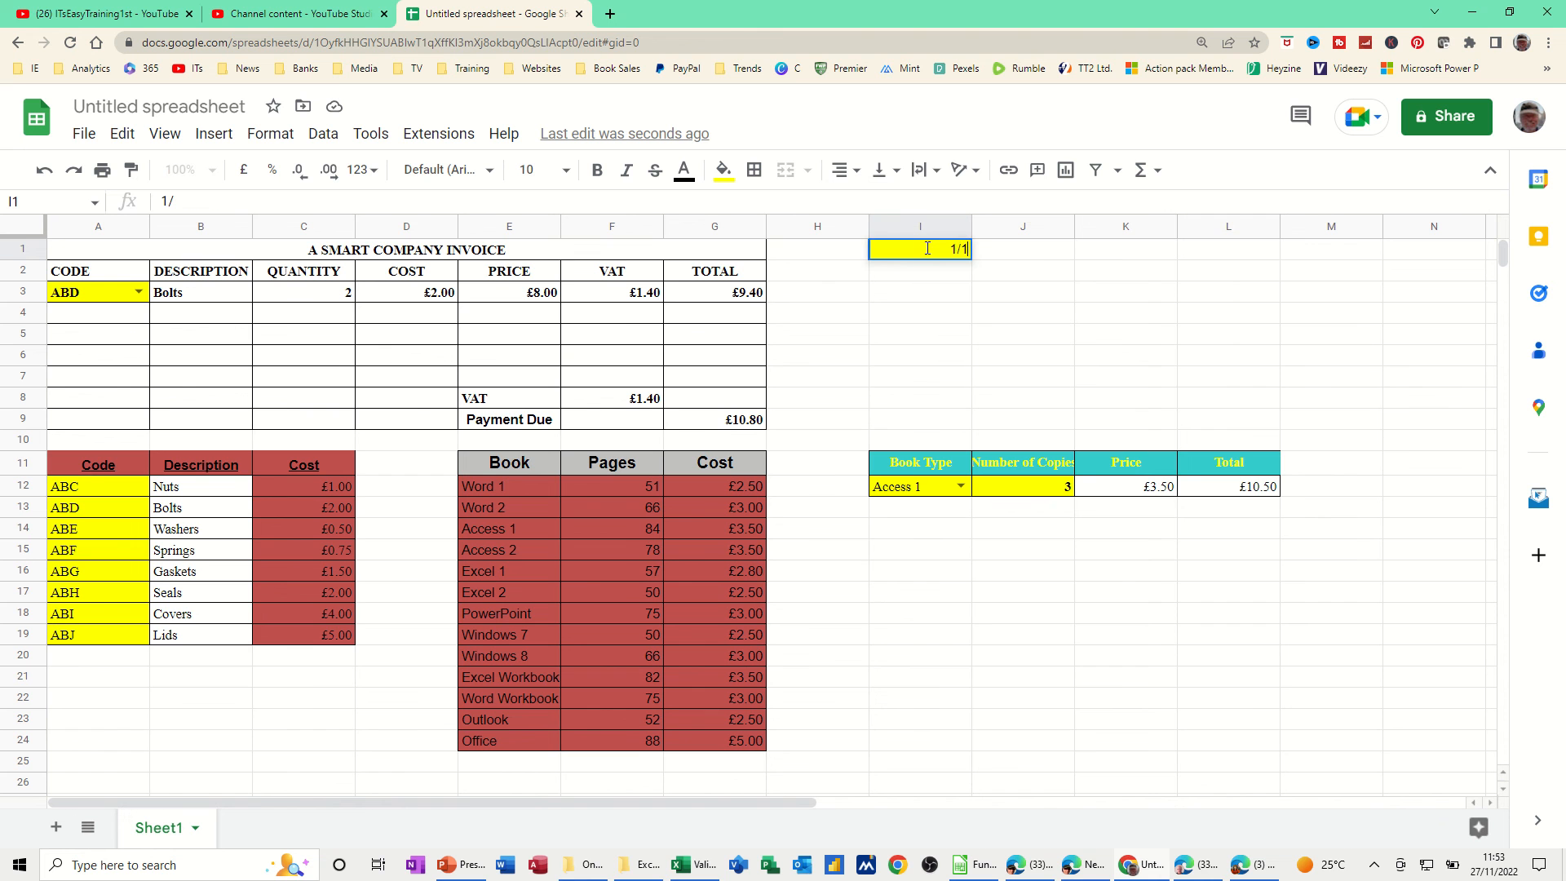
pyautogui.write('/23')
pyautogui.press('Return')
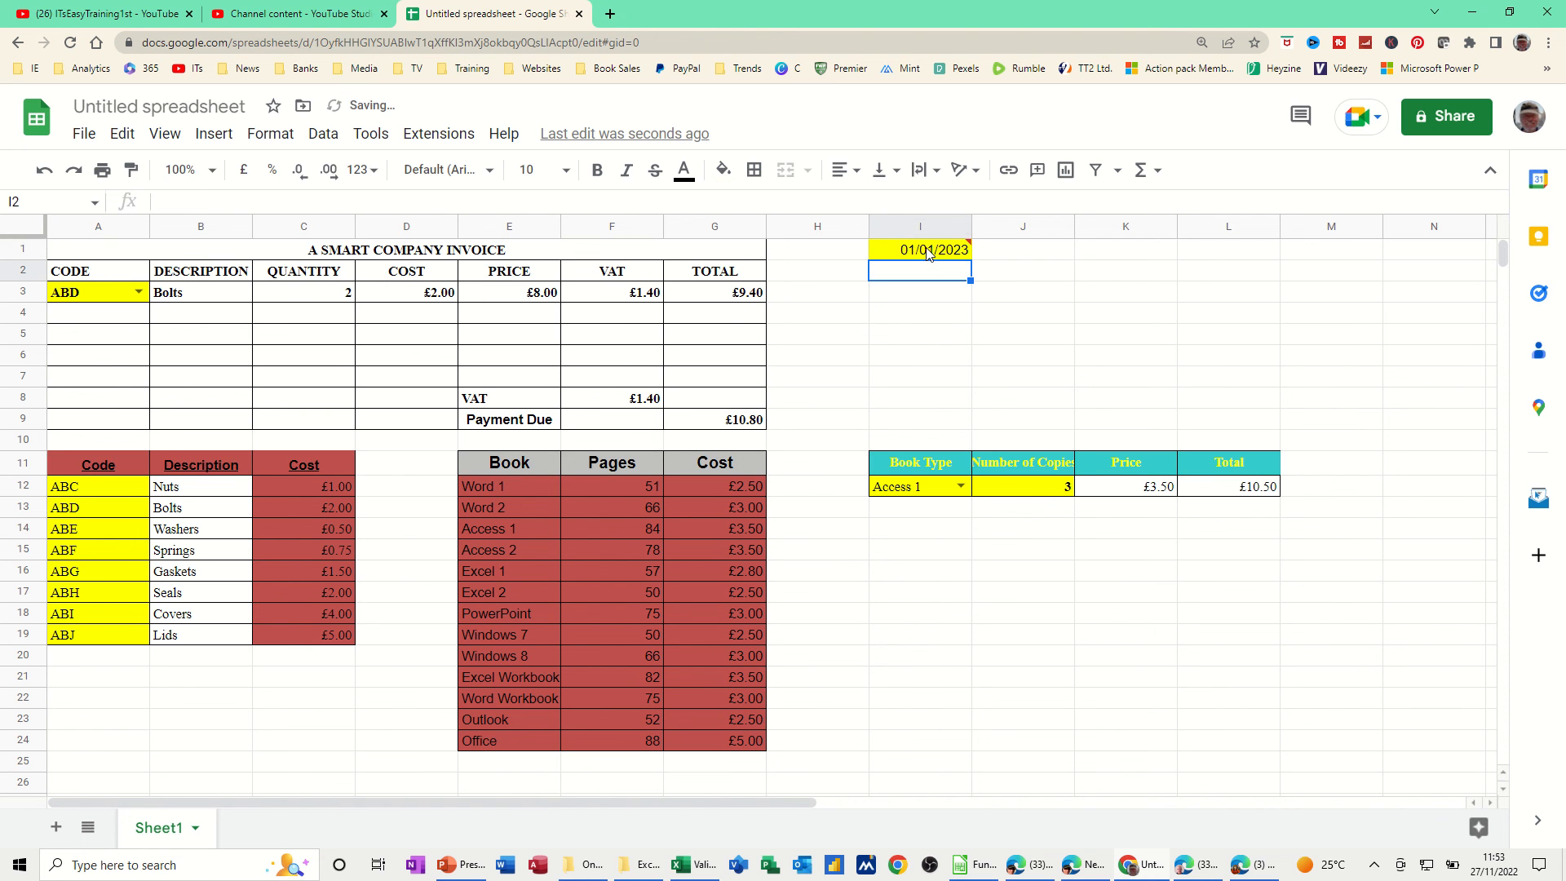
pyautogui.click(929, 251)
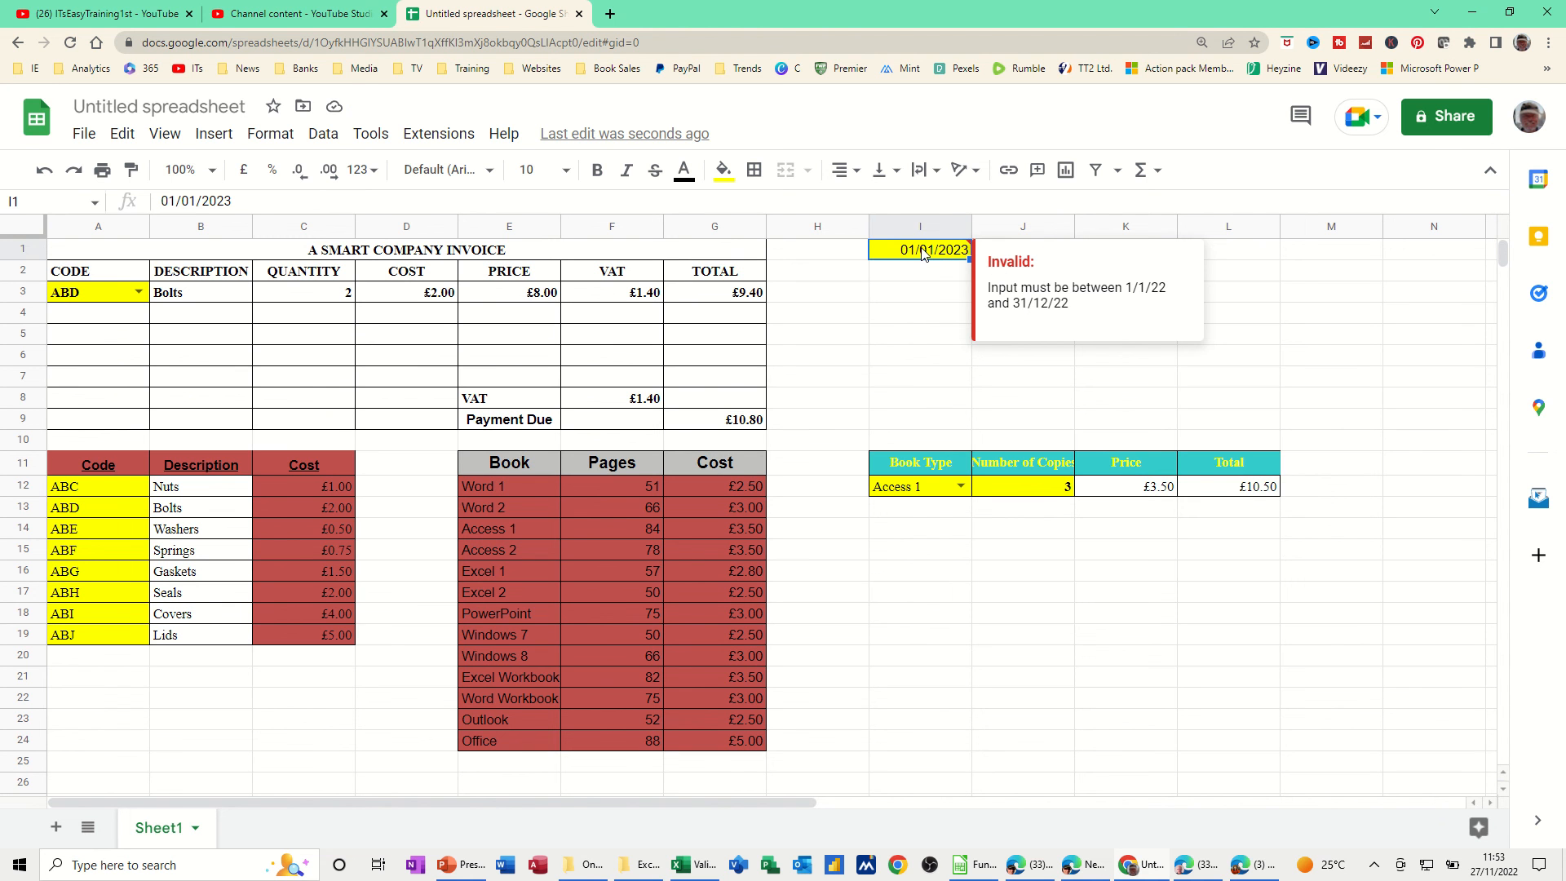
pyautogui.hotkey('ctrl', ';')
pyautogui.click(926, 282)
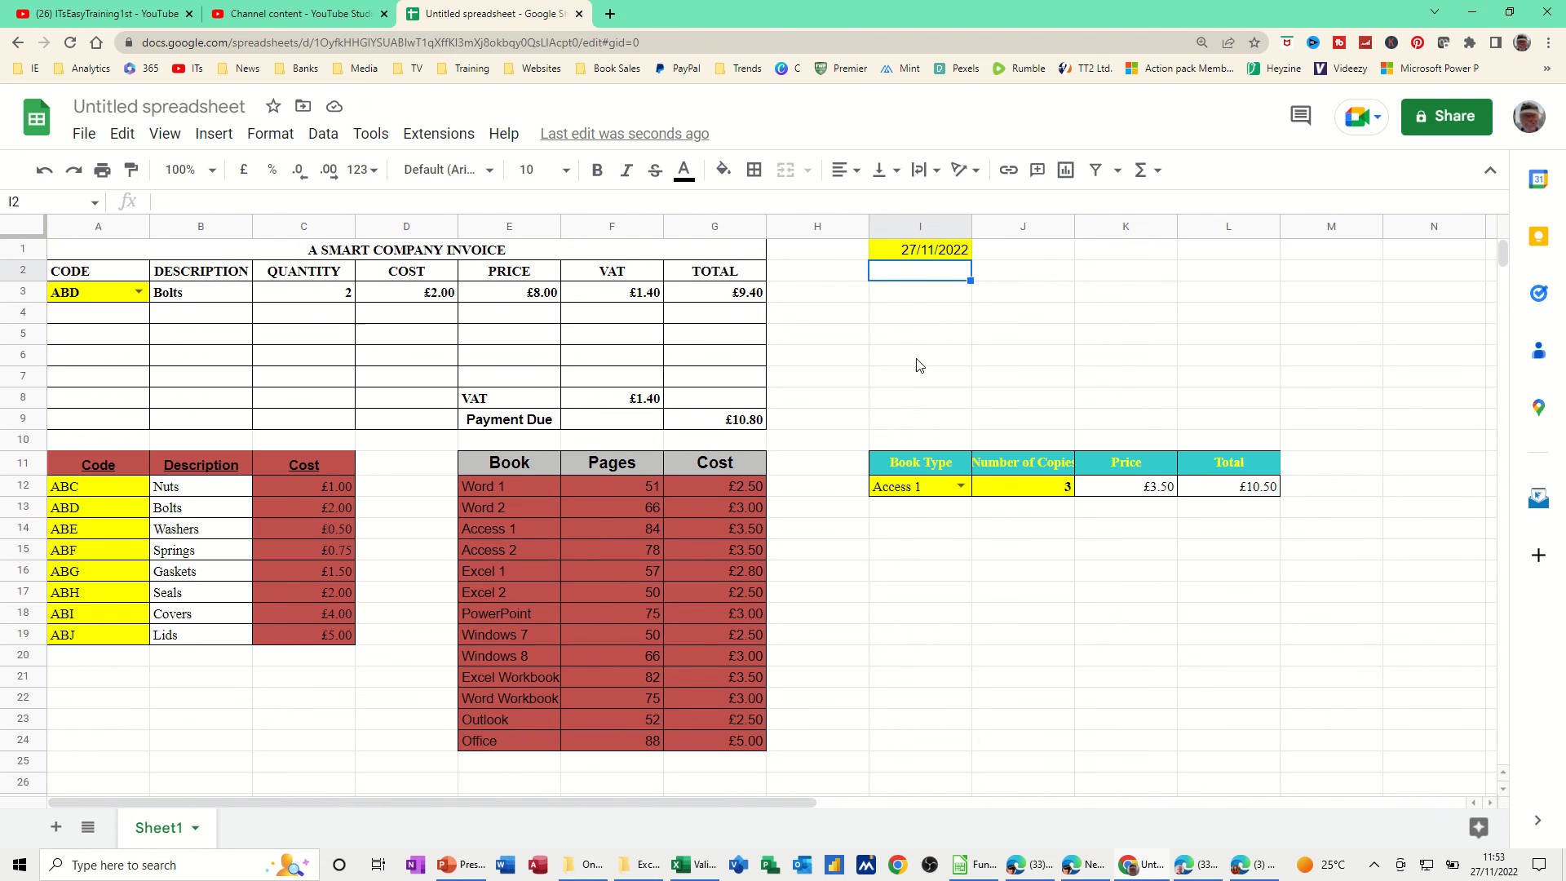
# Step: Review the drop-down lists of the invoice code in A3 and the book type in I12, and select the date cell I1
pyautogui.click(139, 291)
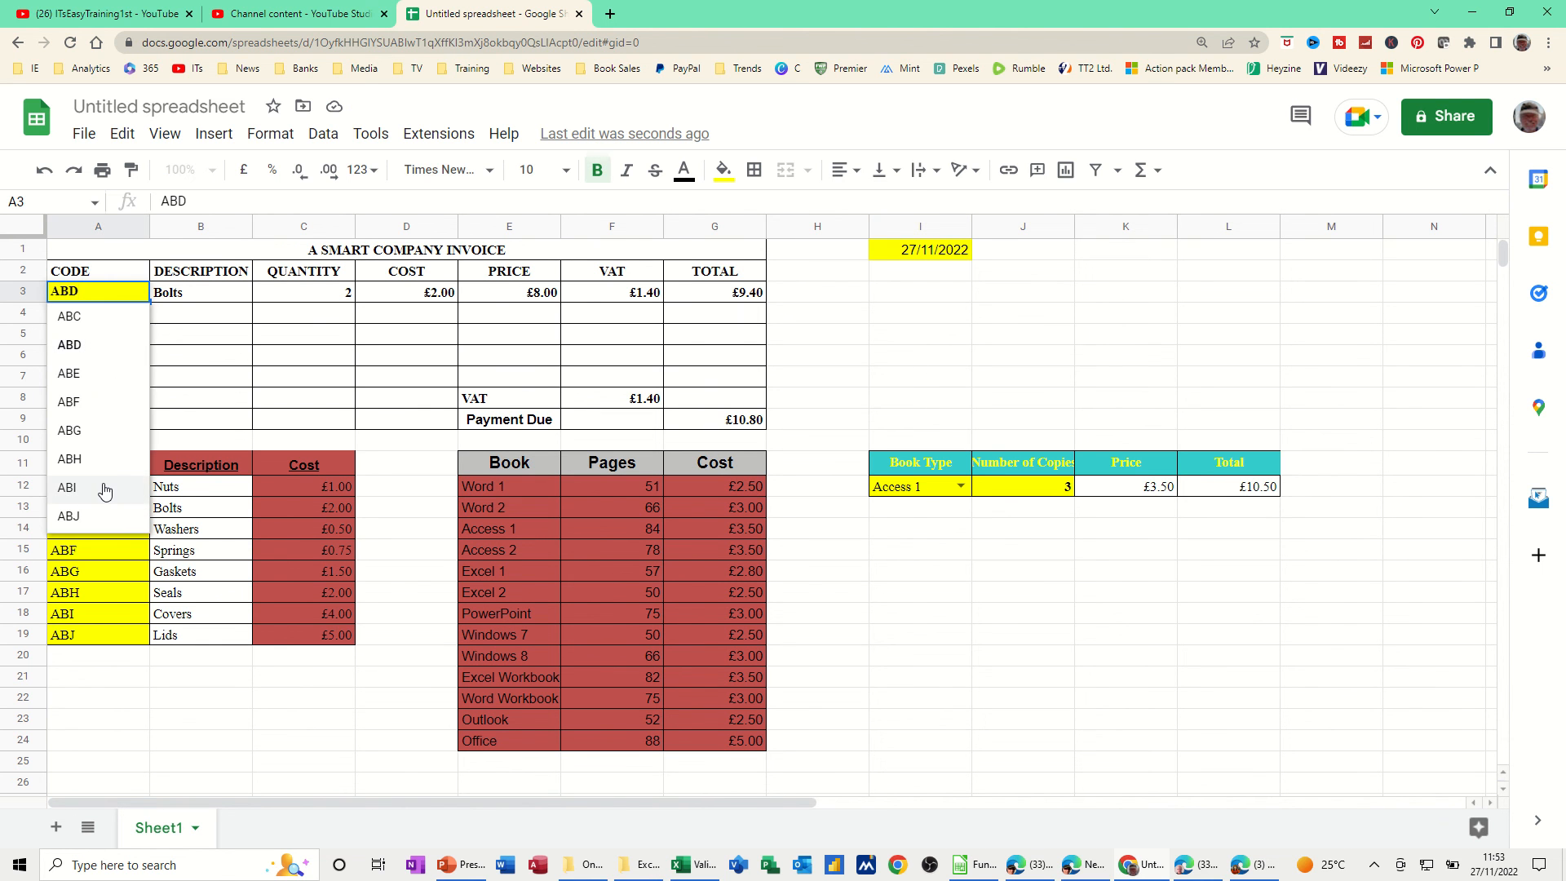
pyautogui.click(961, 487)
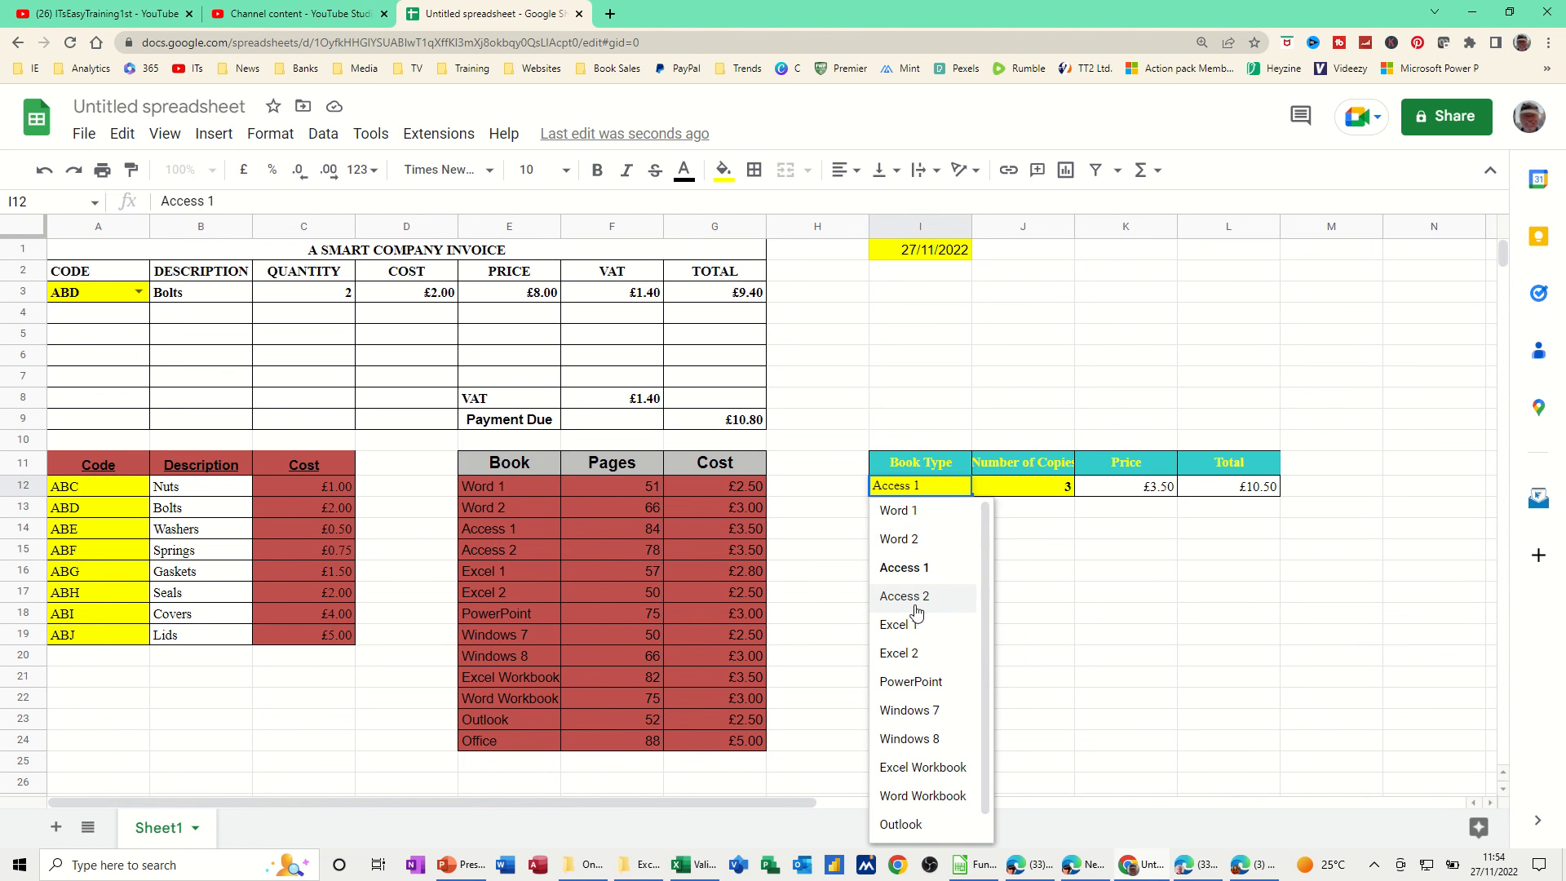
pyautogui.click(933, 253)
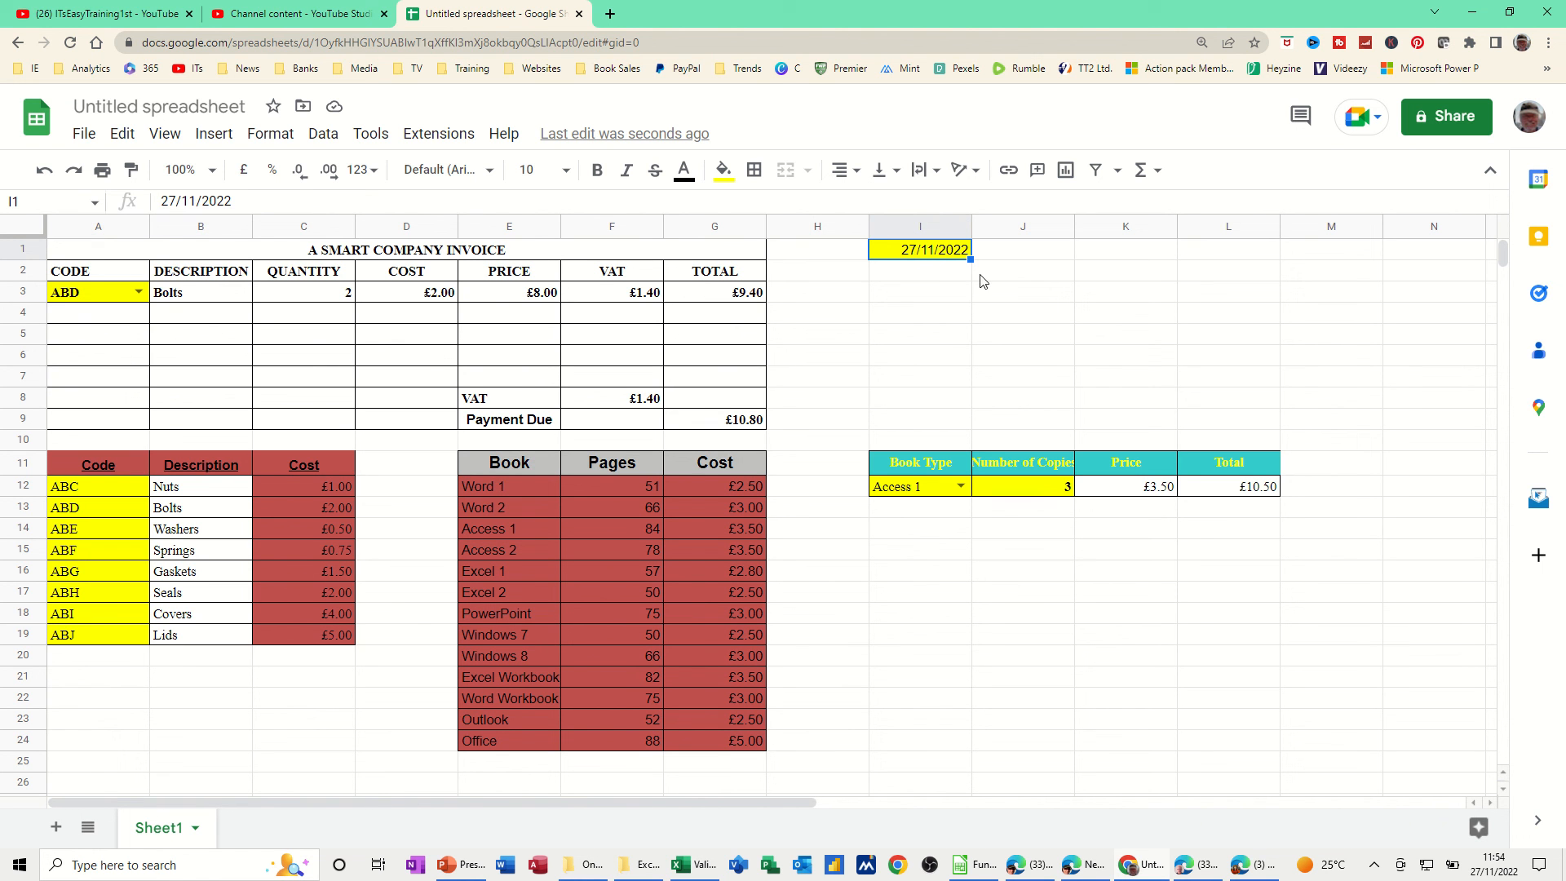
# Step: Add list-of-items validation with the items 1,2,3 to I2 and open its drop-down list
pyautogui.click(922, 277)
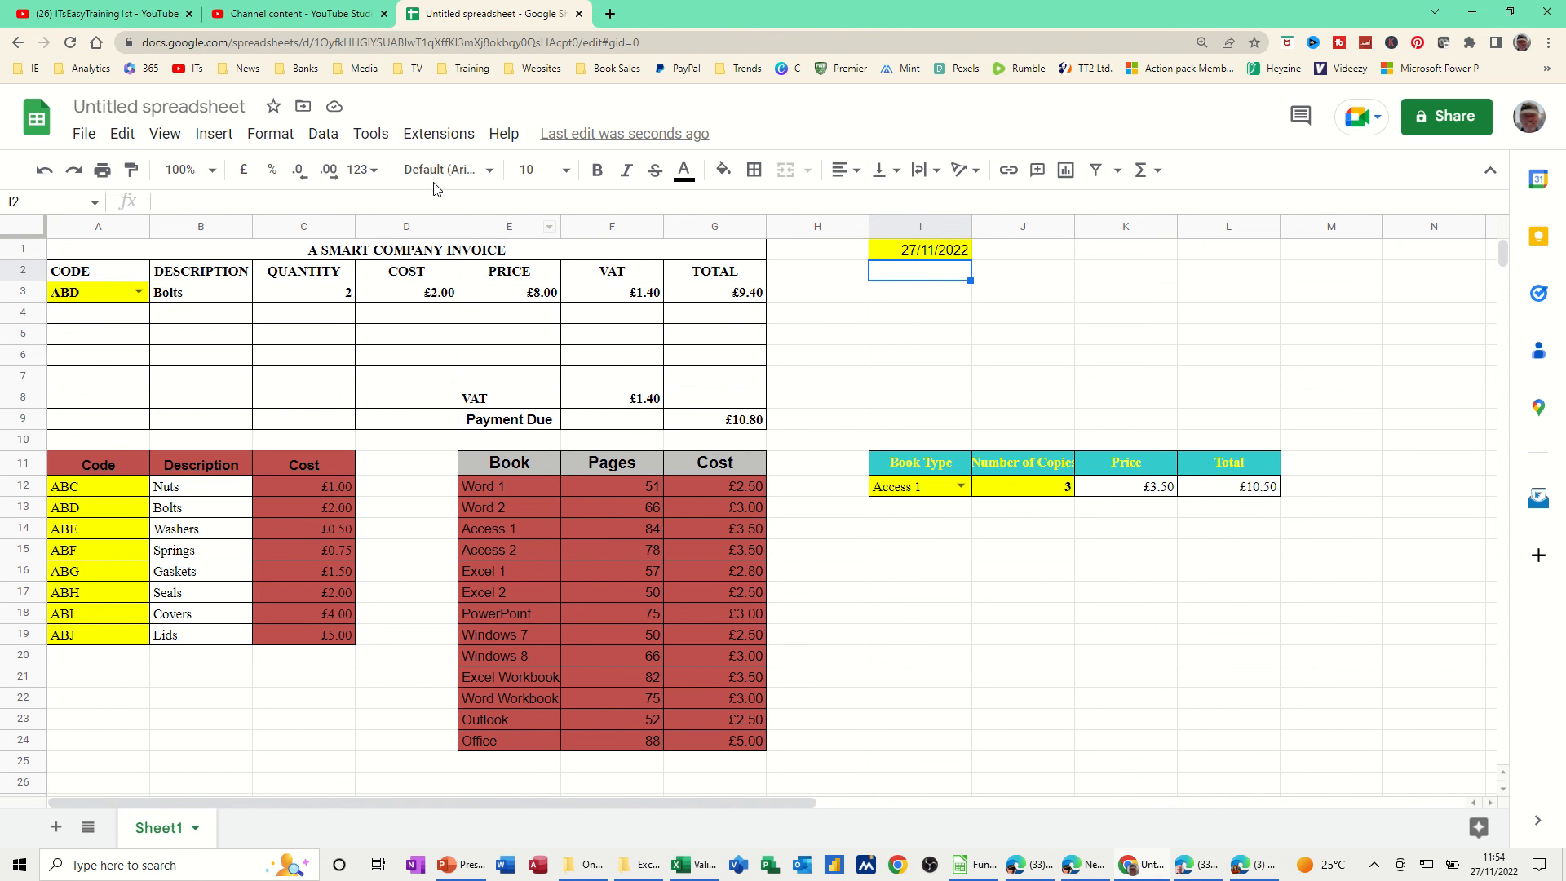
pyautogui.click(323, 136)
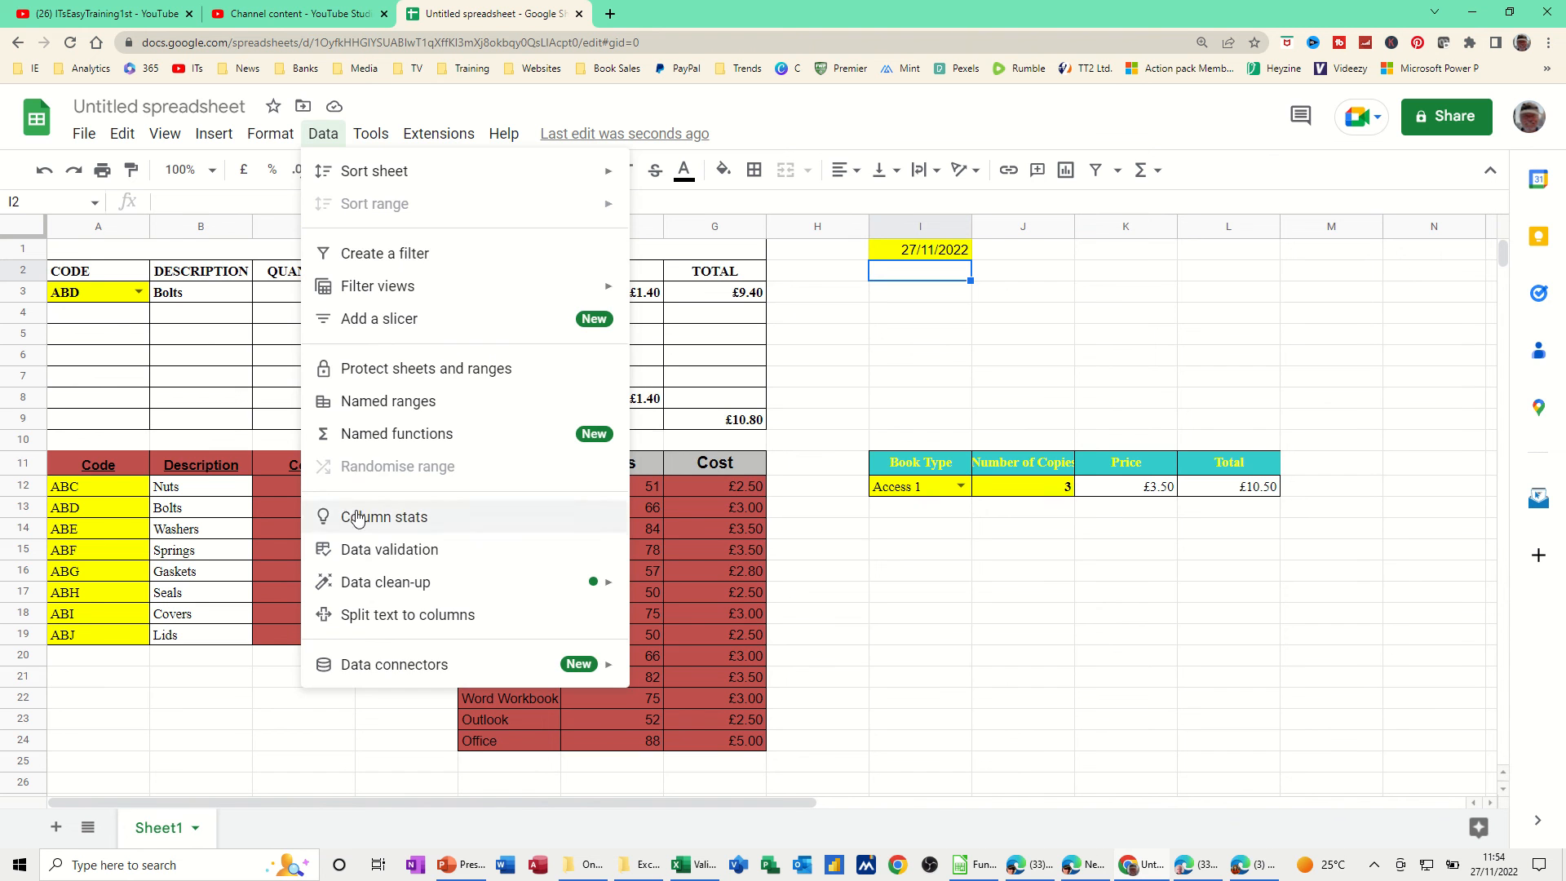
pyautogui.click(365, 549)
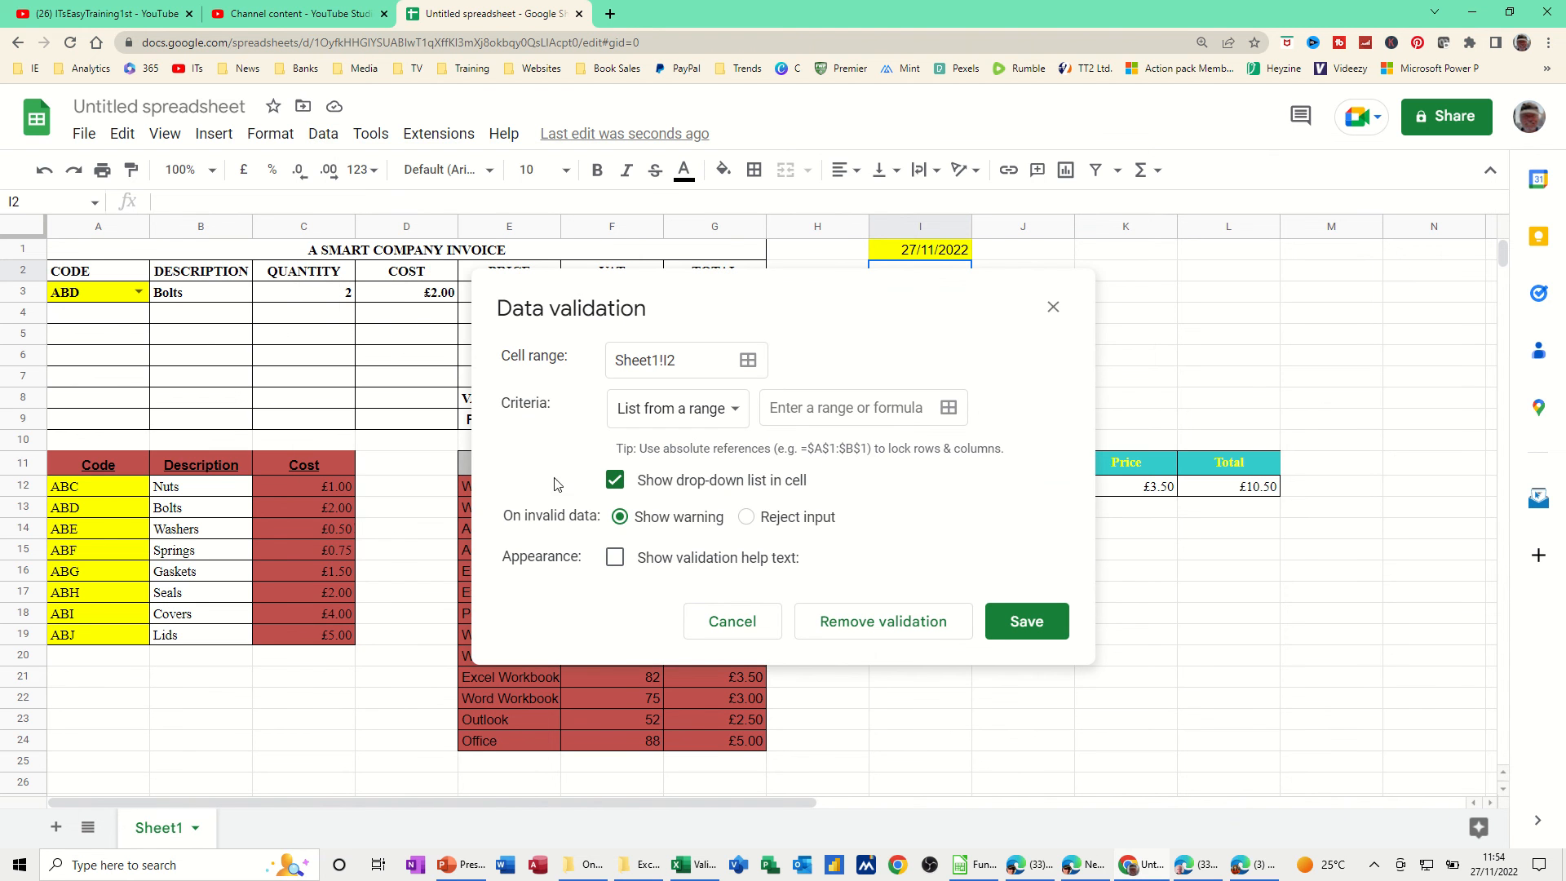
pyautogui.click(728, 412)
pyautogui.click(702, 445)
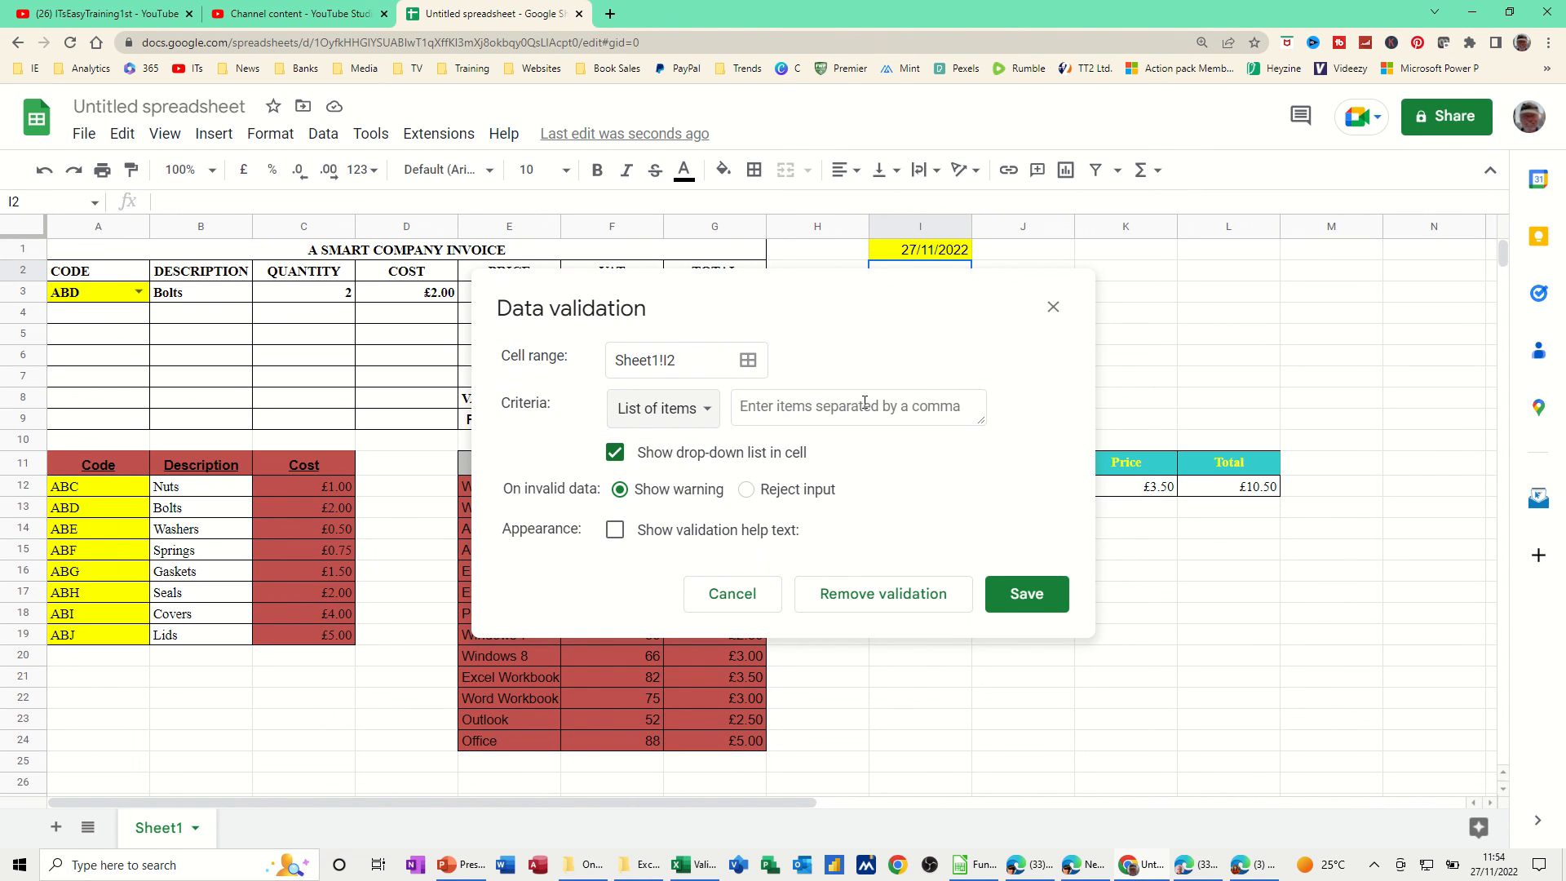
pyautogui.click(864, 401)
pyautogui.write('1,2,3')
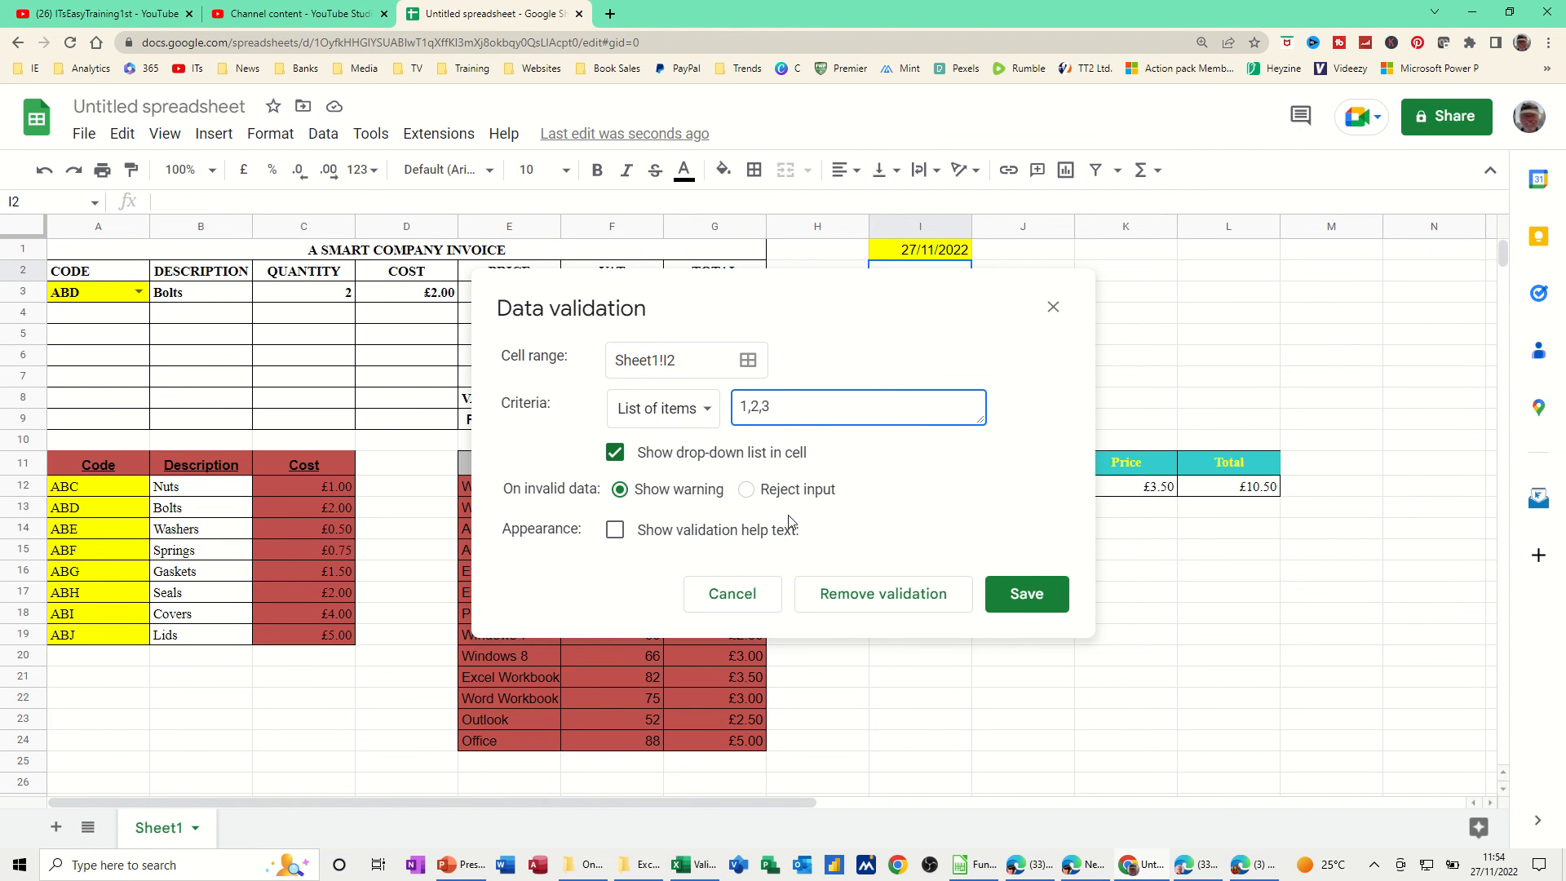
pyautogui.click(1003, 599)
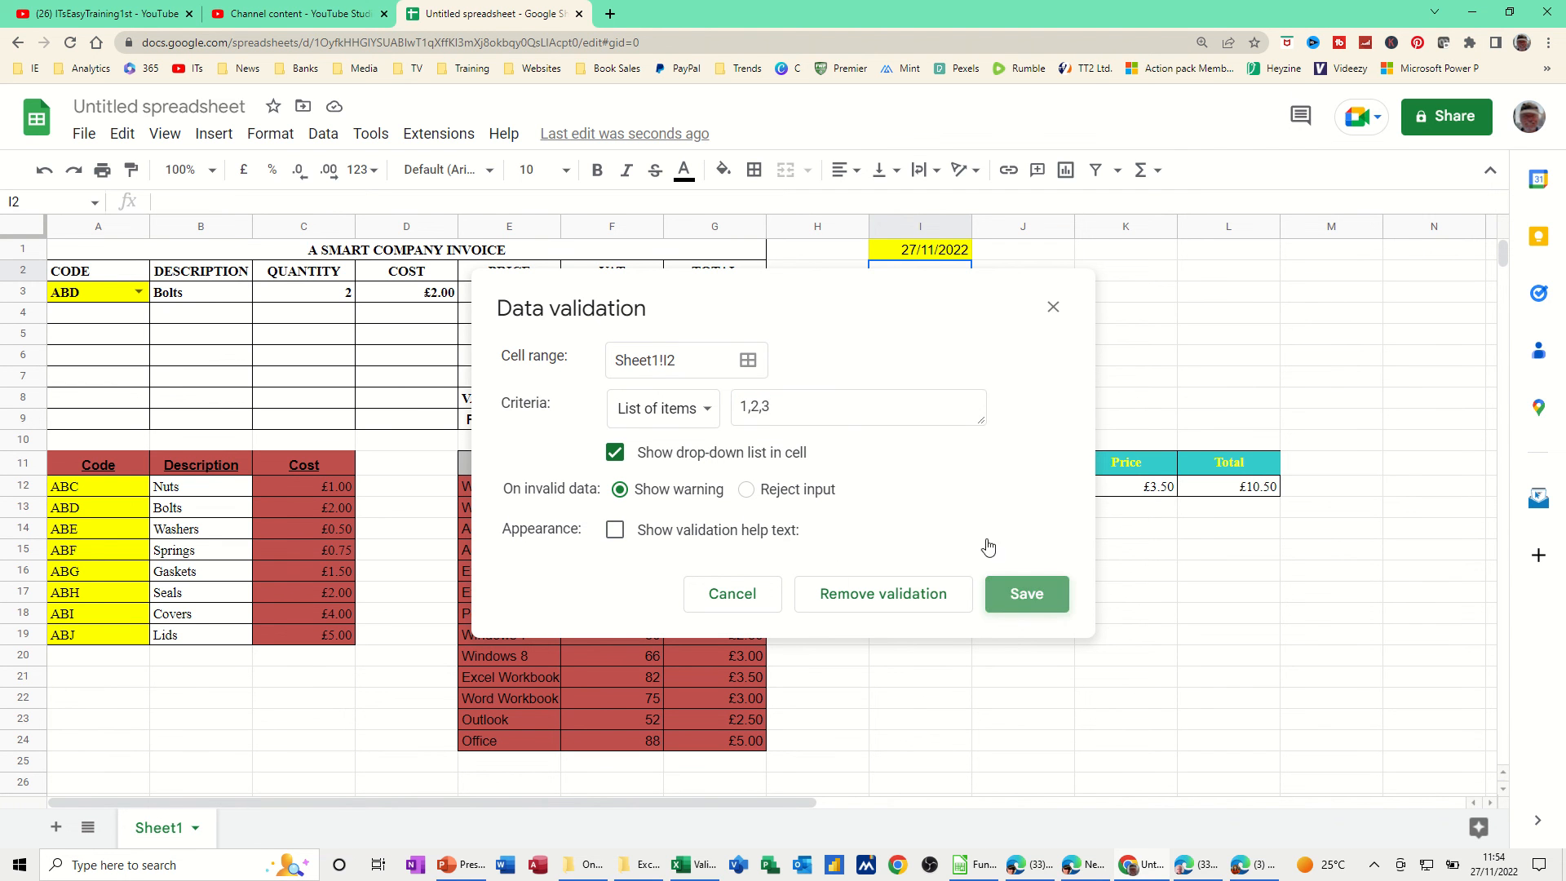
pyautogui.click(960, 270)
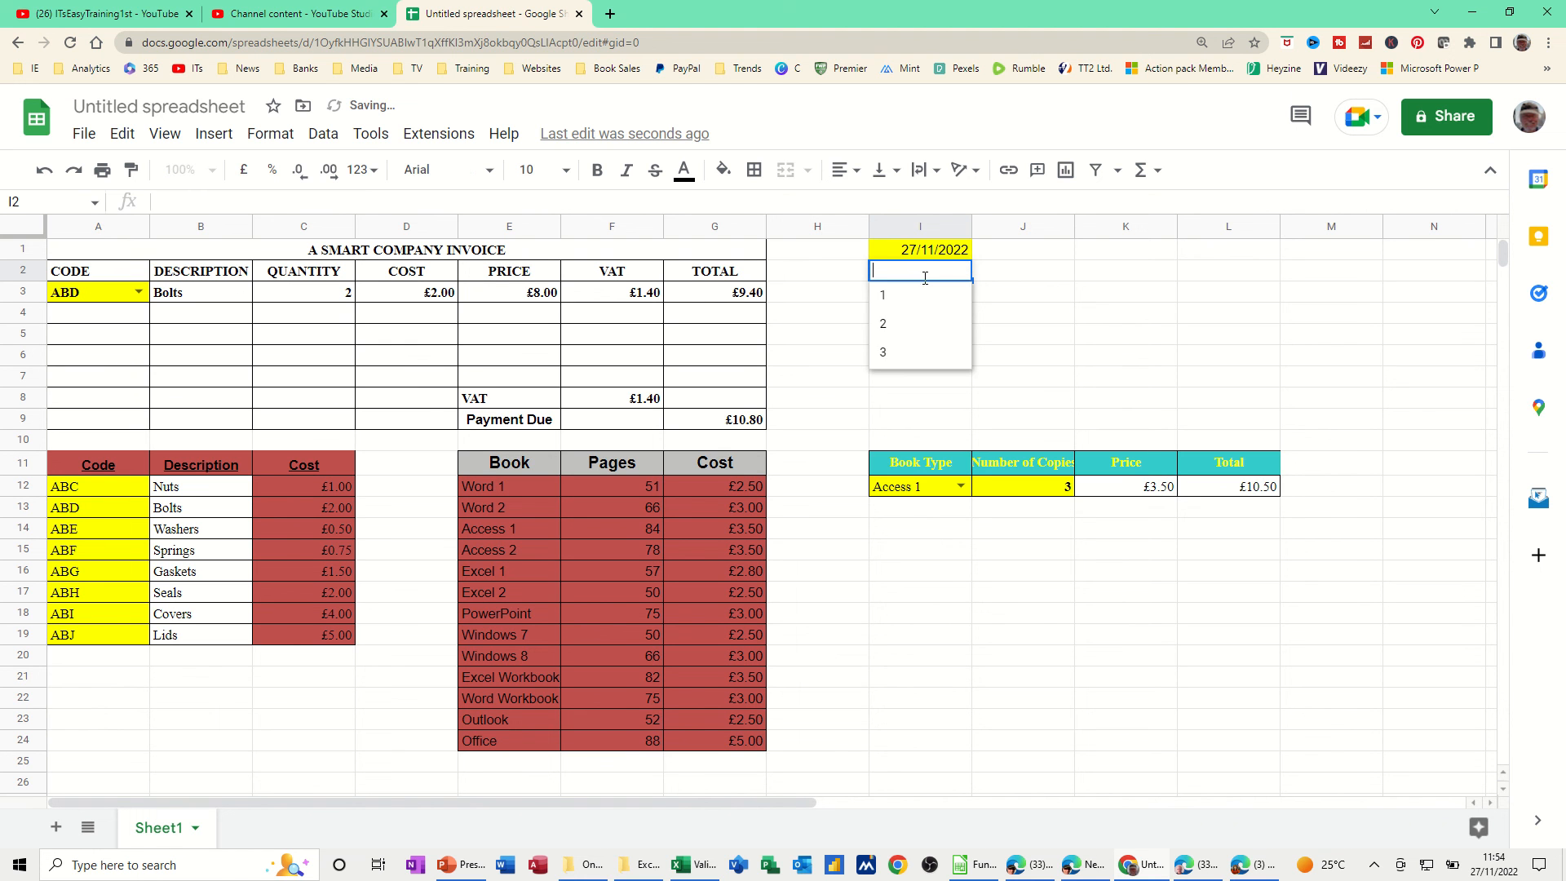